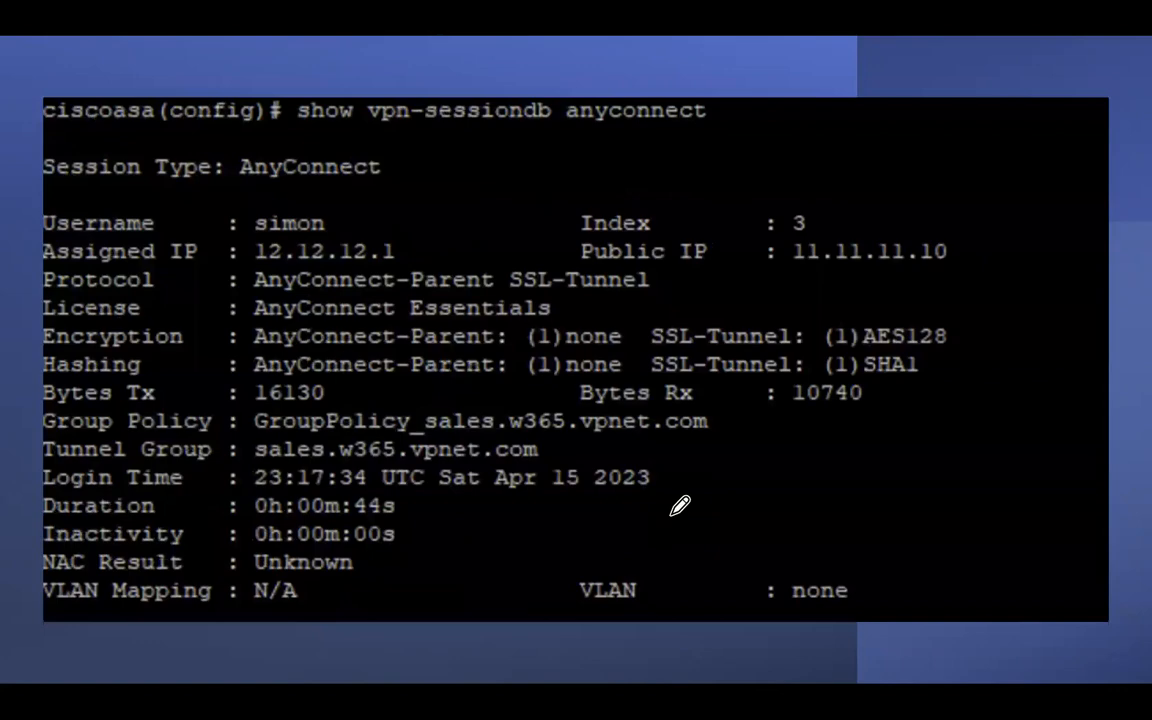
Step: End the slide show, switch to the Microsoft Remote Desktop session and bring up the Identity Services Engine browser window
key("Right")
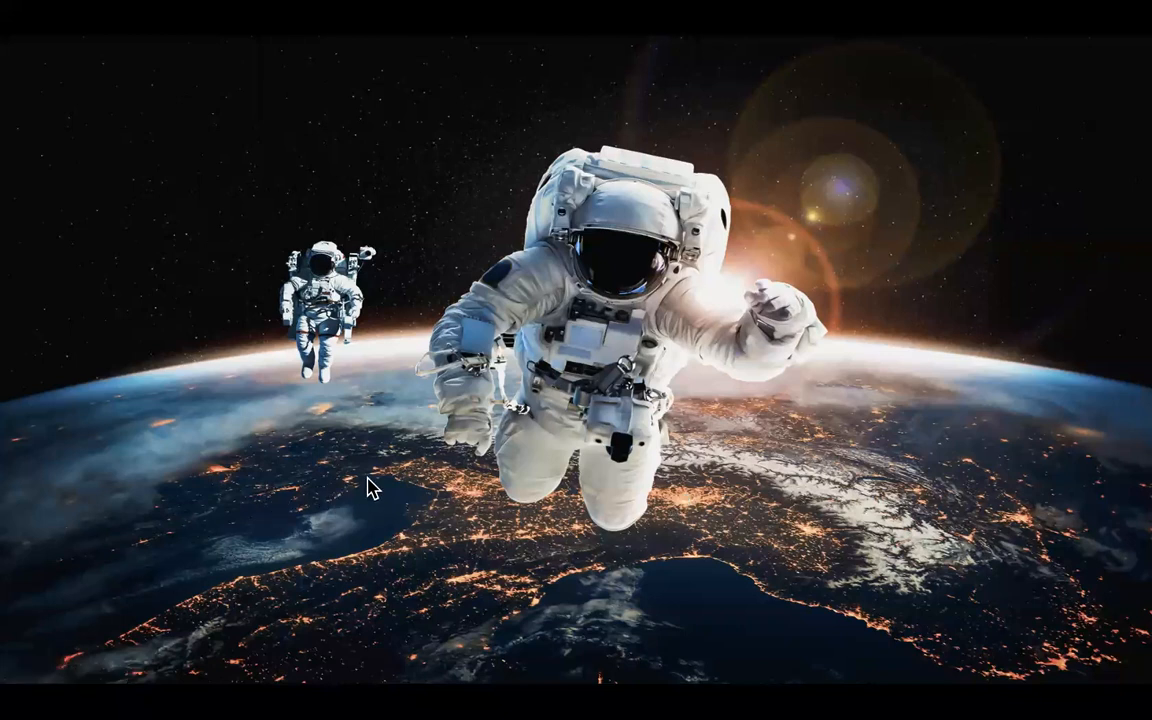
key("Escape")
left_click(537, 261)
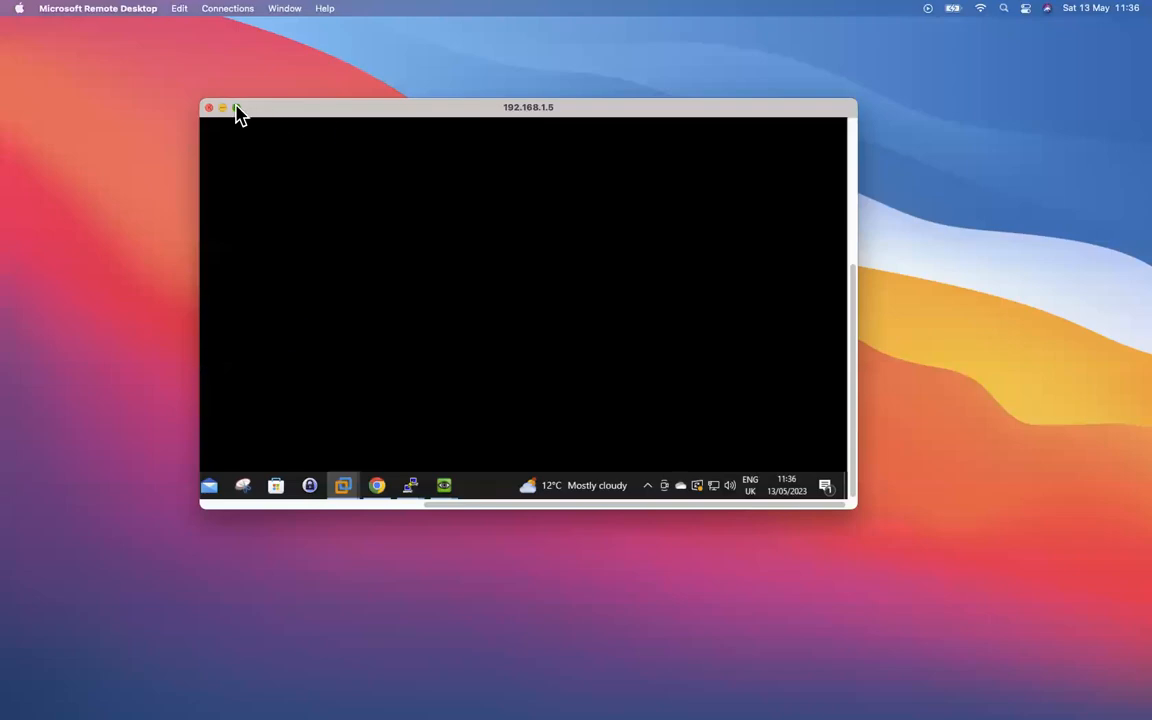
left_click(236, 110)
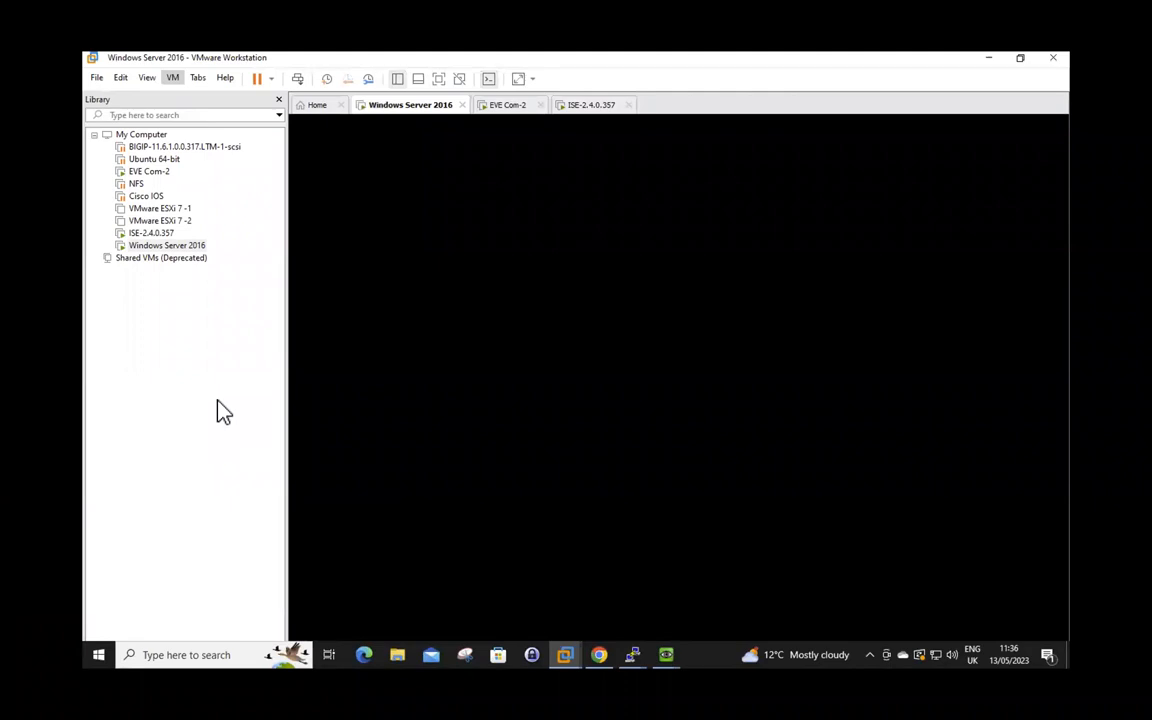
mouse_move(607, 668)
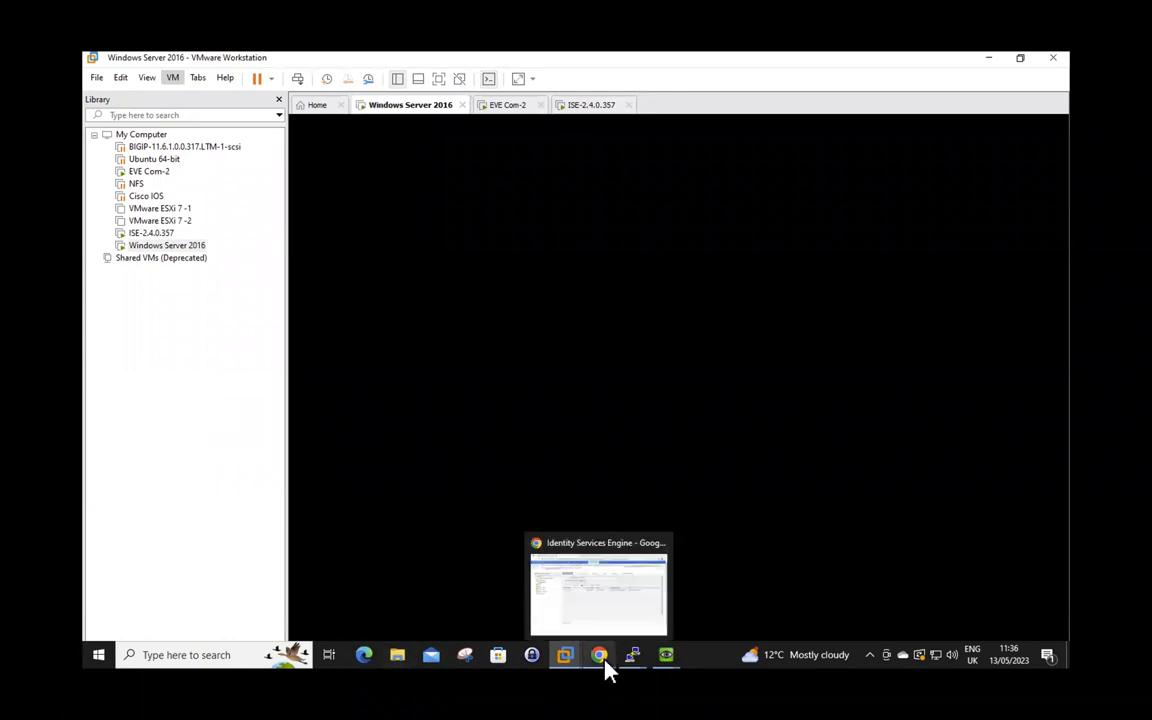
left_click(597, 599)
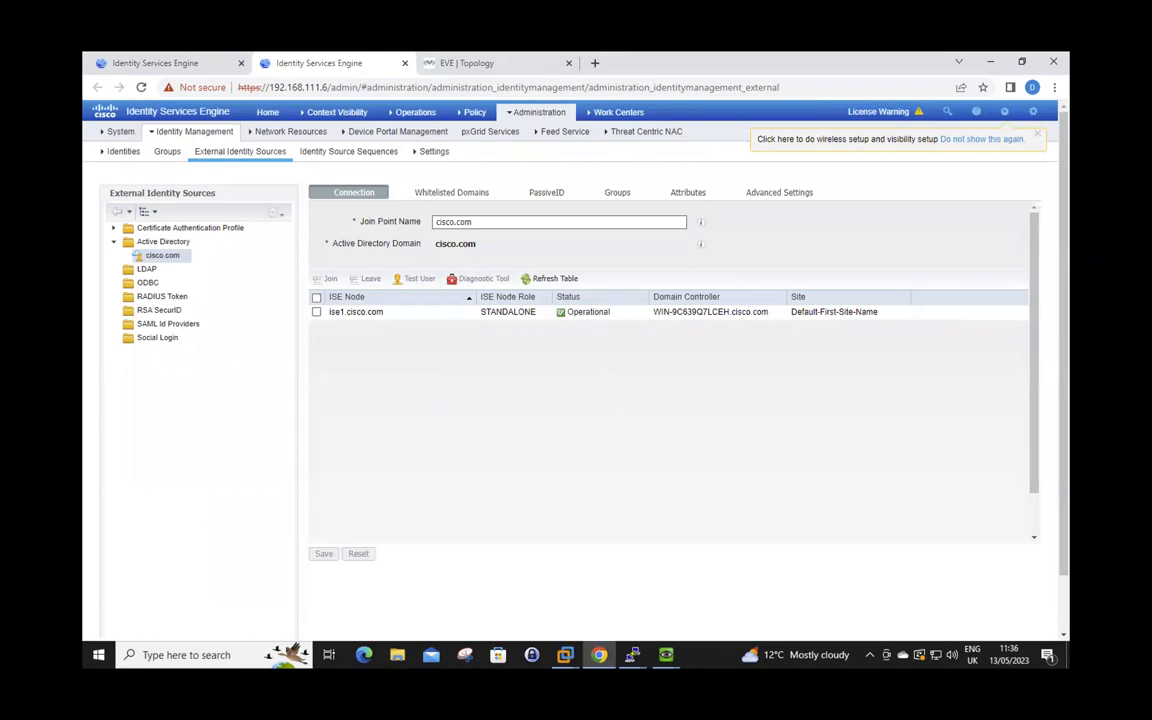
Step: Switch to the PowerPoint presentation and display the Lab Topology slide
mouse_move(397, 4)
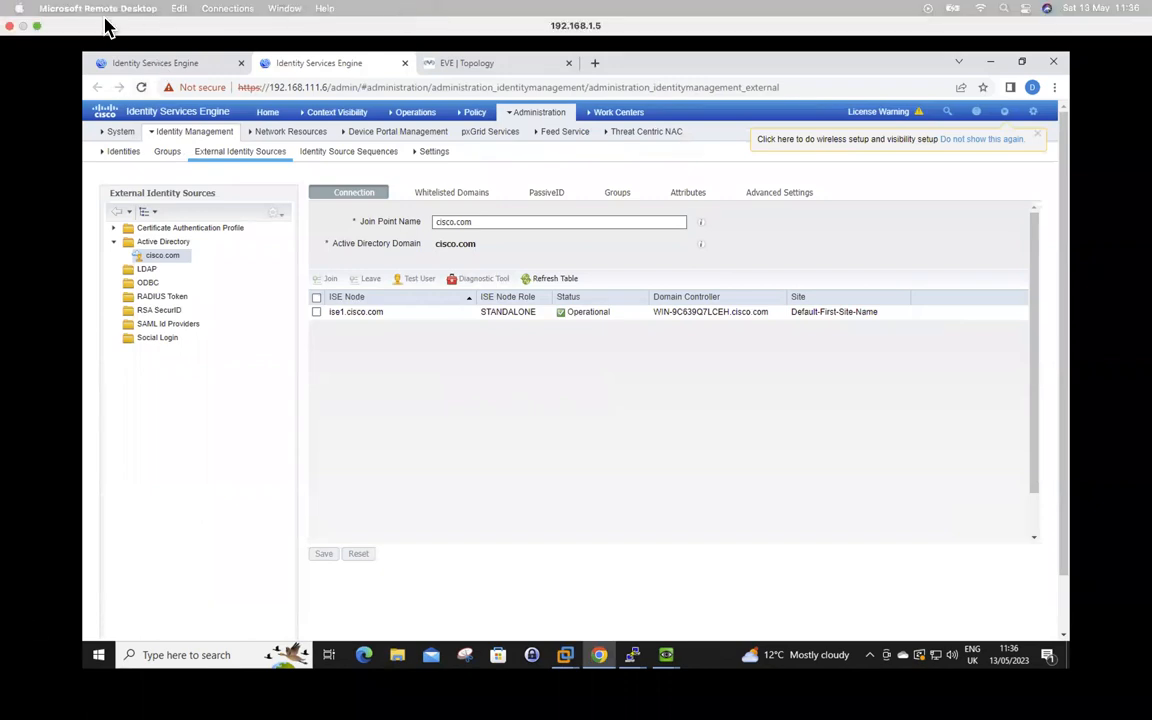
left_click(37, 26)
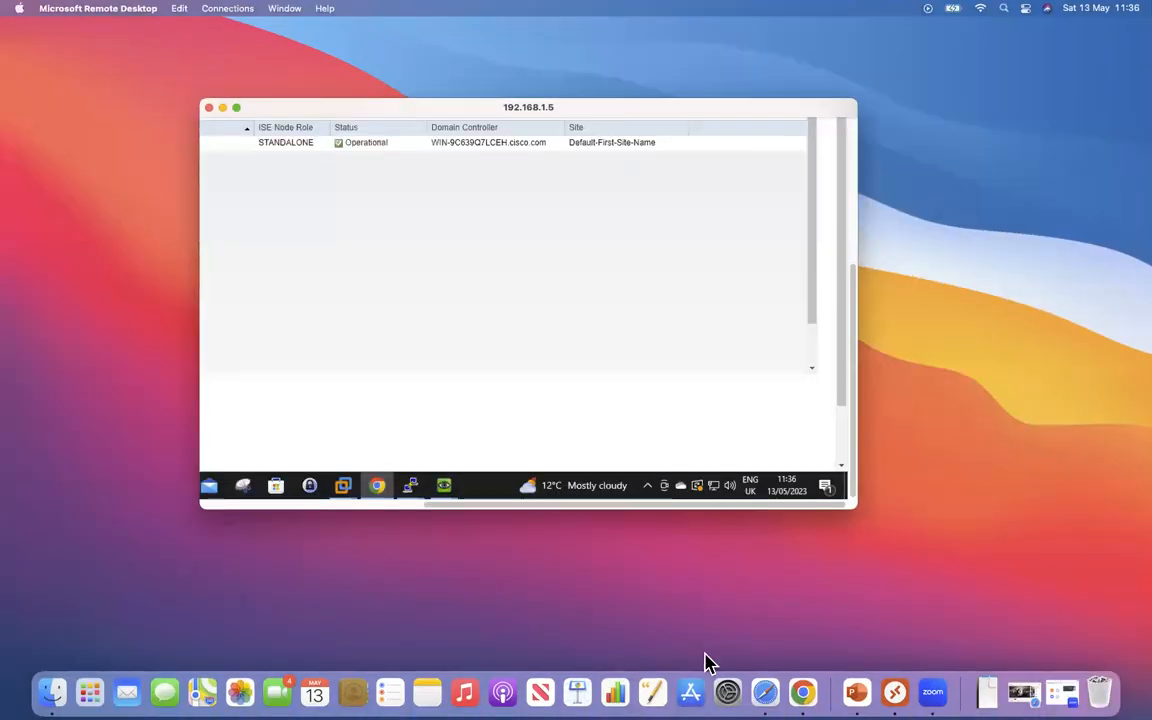
left_click(856, 692)
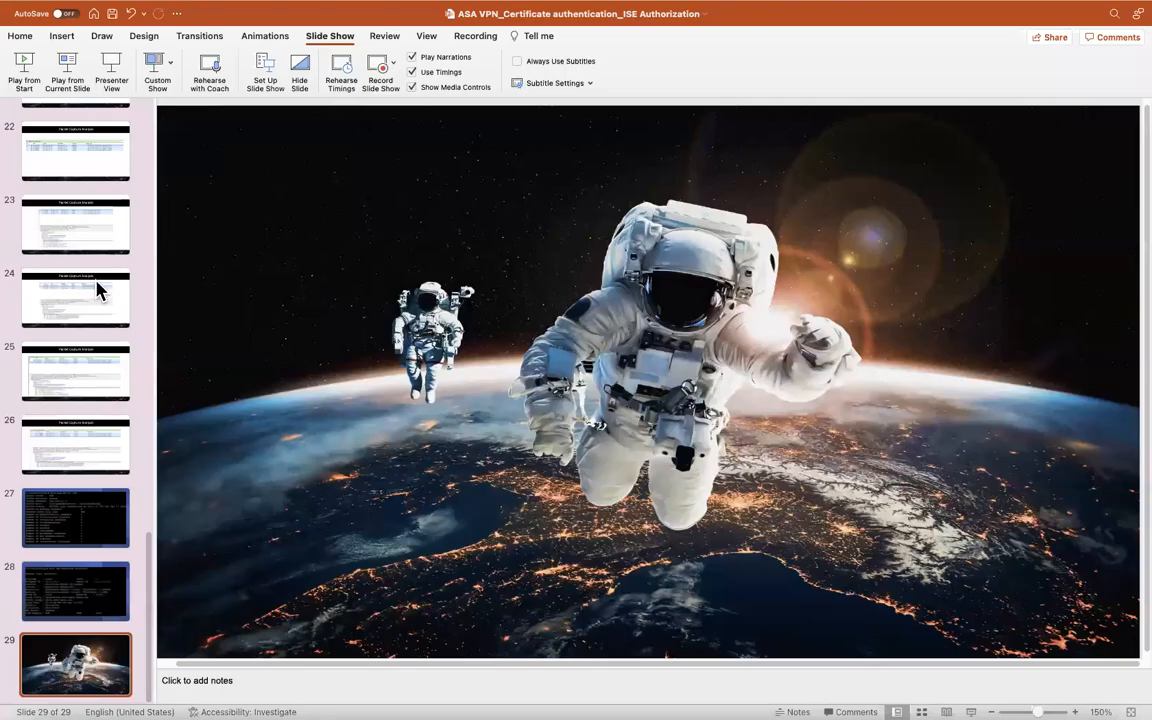
scroll(94, 288, "up", 15)
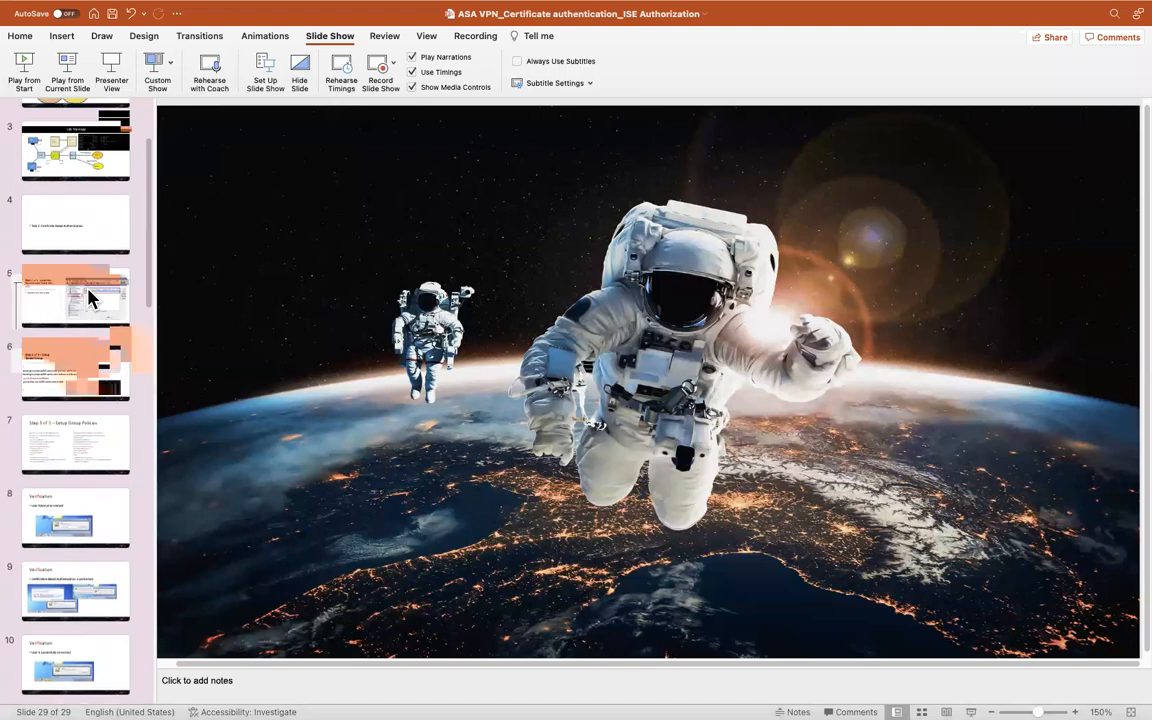
left_click(68, 291)
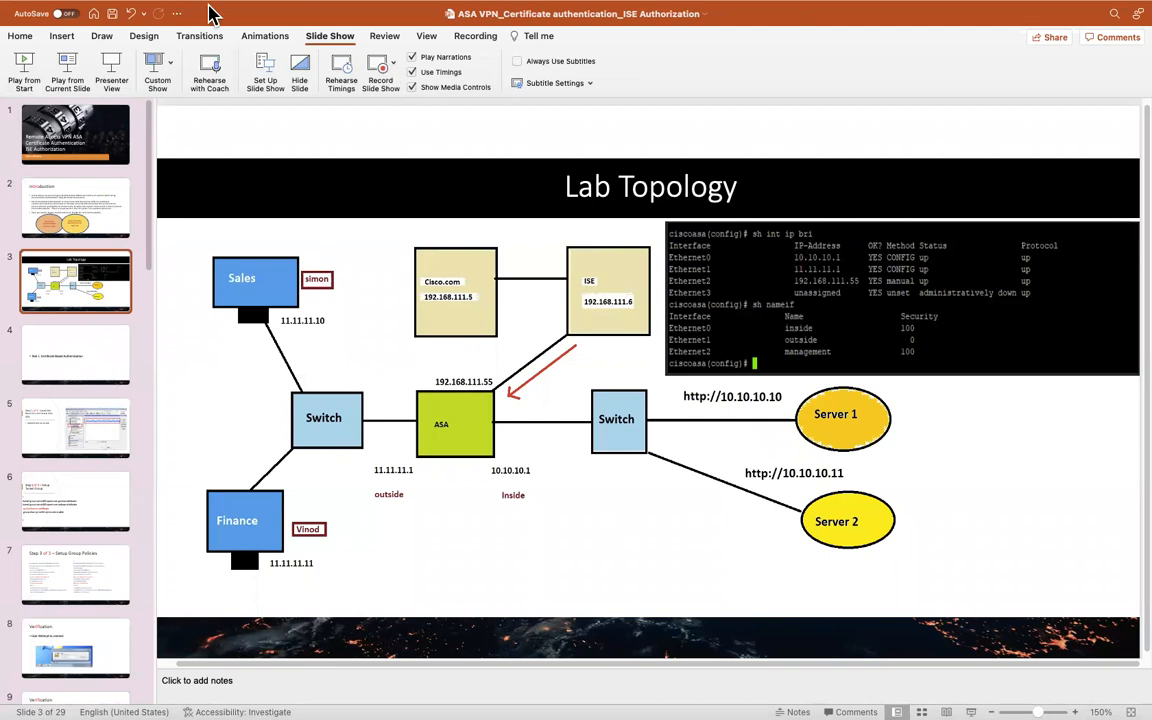
Step: Return to the Microsoft Remote Desktop session, close the vIOS terminal and bring up the ASAv console
left_click(40, 31)
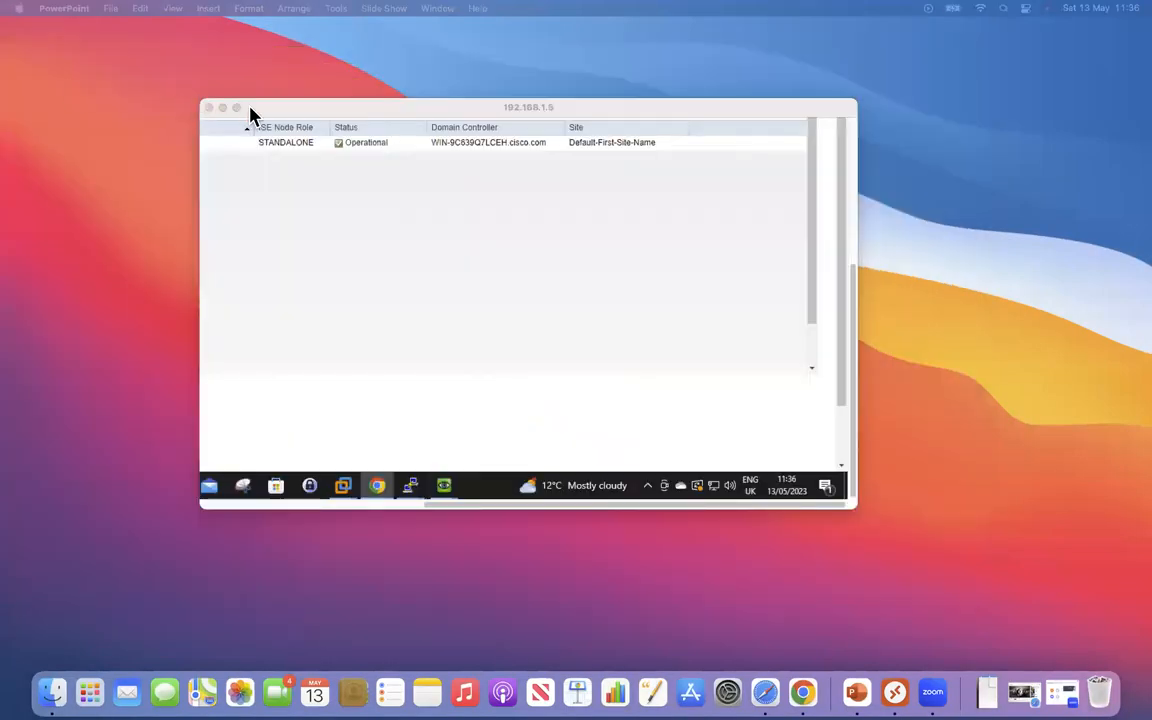
left_click(236, 108)
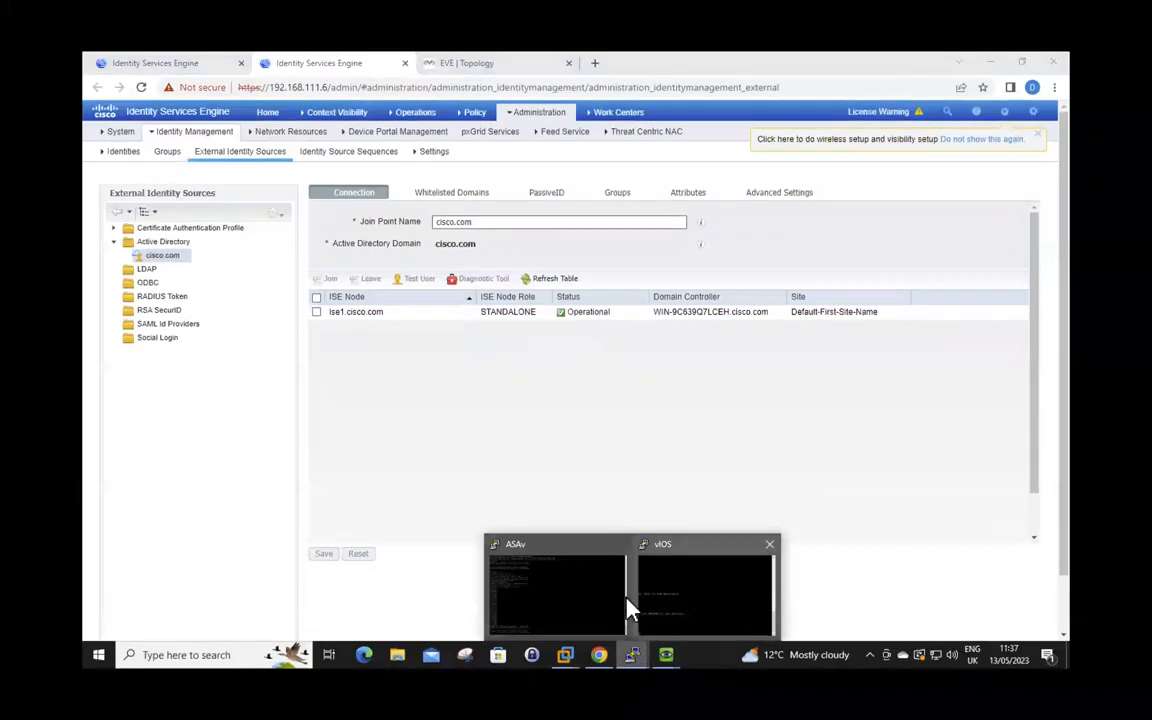
left_click(637, 658)
mouse_move(637, 658)
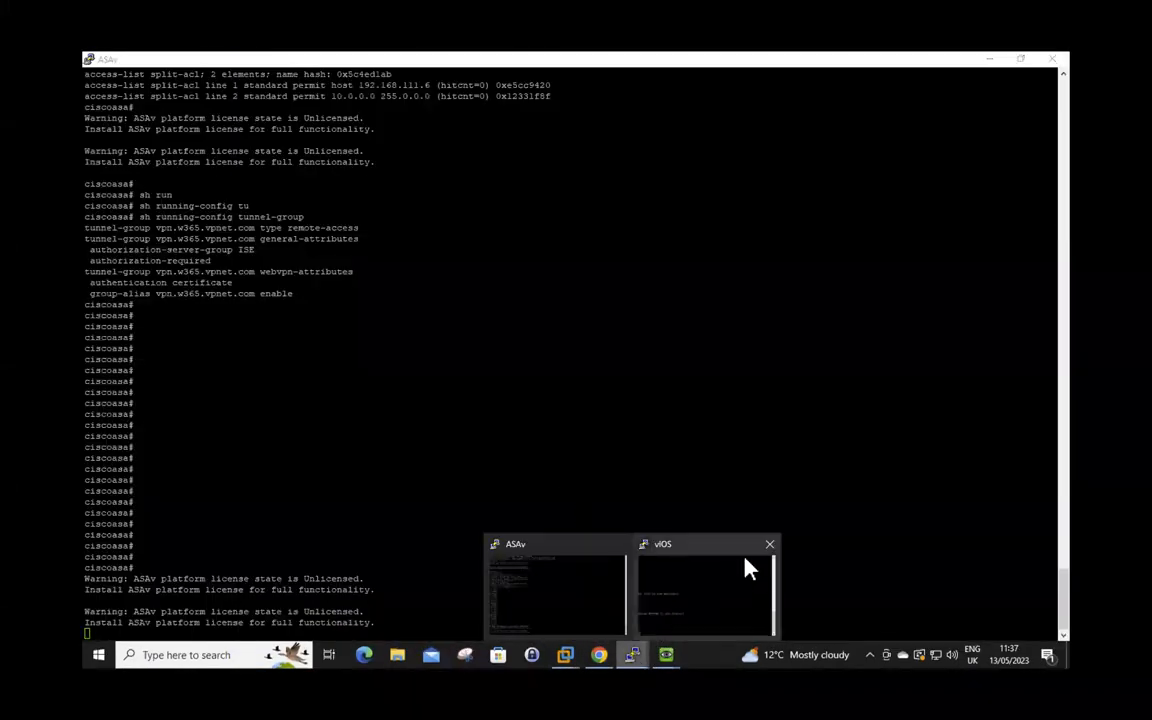
left_click(766, 543)
left_click(604, 401)
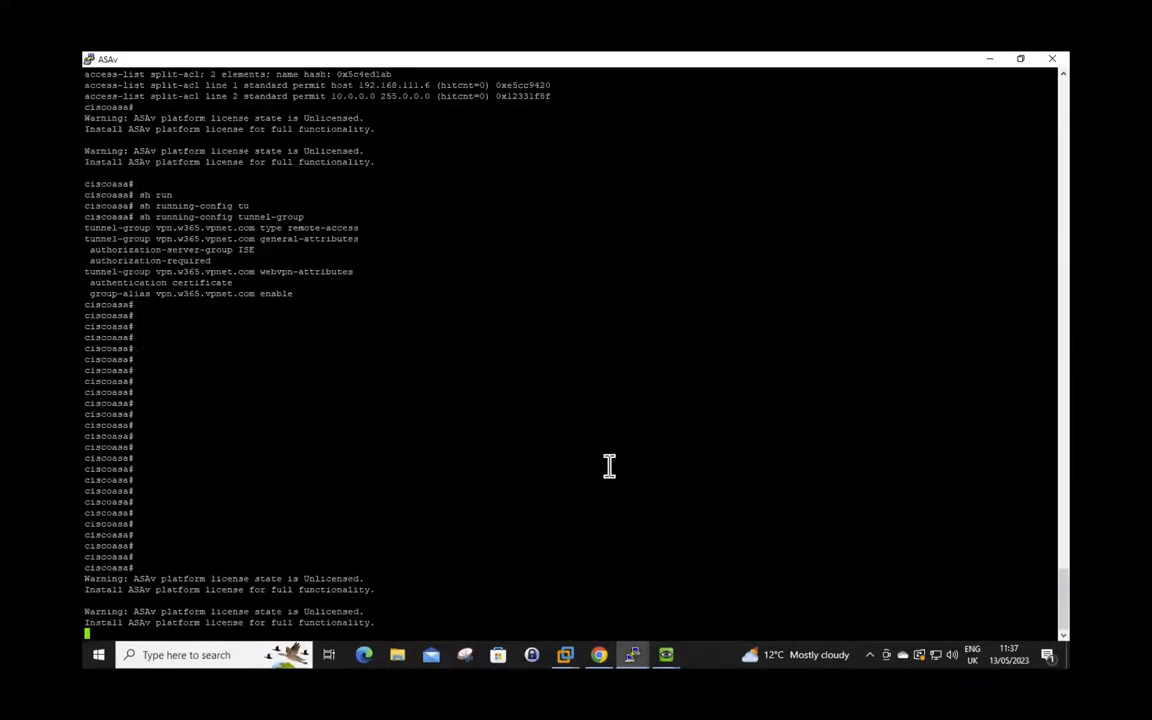
Step: Display the ASA's tunnel group configuration with sh running-config tunnel-group
key("Return")
key("Return")
key("Return")
key("Return")
key("Return")
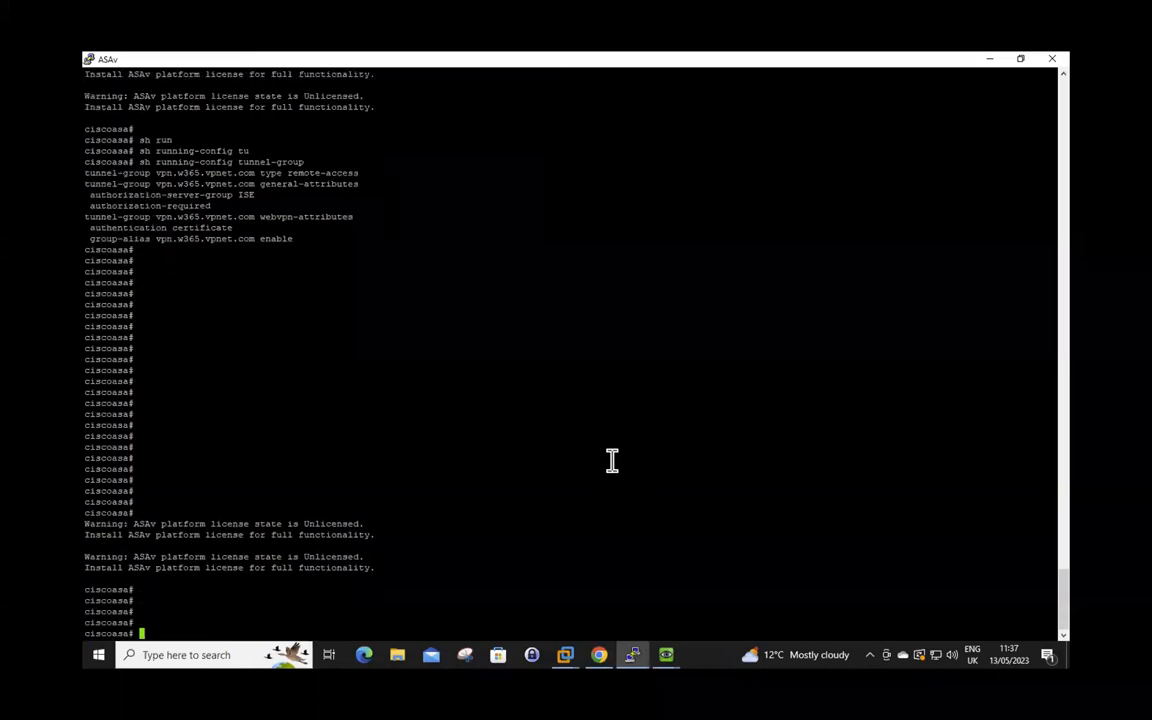
type("sh run")
key("Tab")
type("tu")
key("Tab")
key("Return")
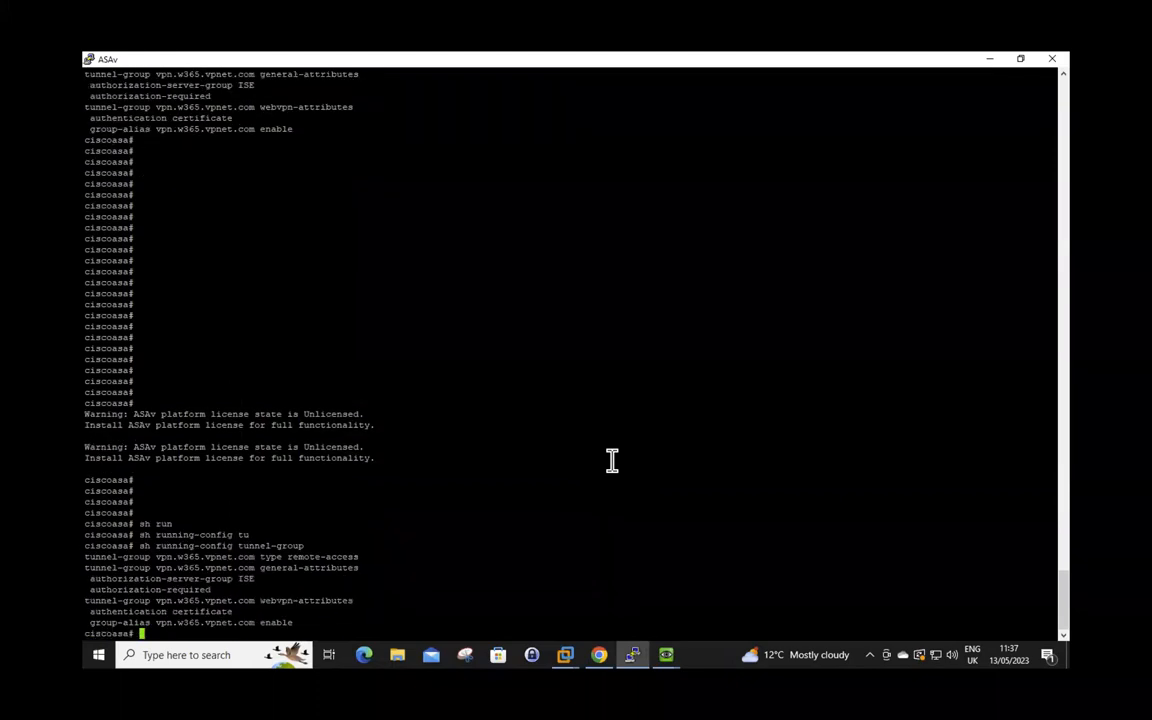
Step: Highlight the tunnel group output, including its certificate authentication line and its ISE authorization lines
left_click_drag(87, 556, 314, 625)
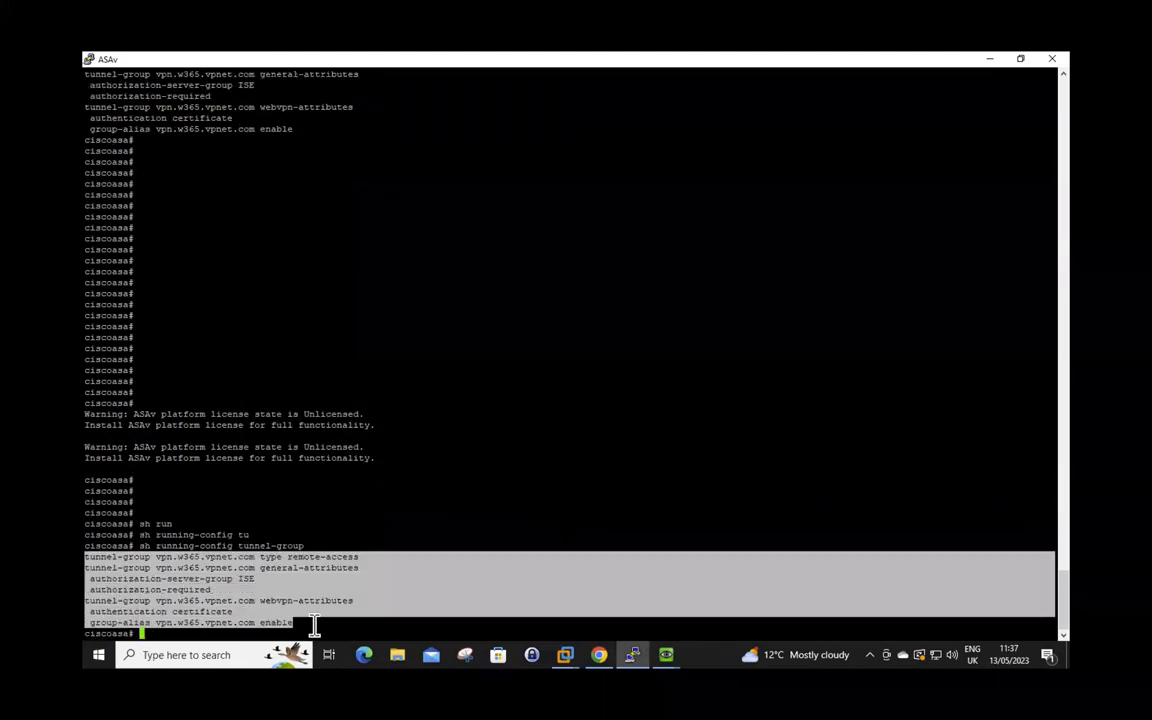
left_click(303, 578)
left_click_drag(92, 611, 287, 617)
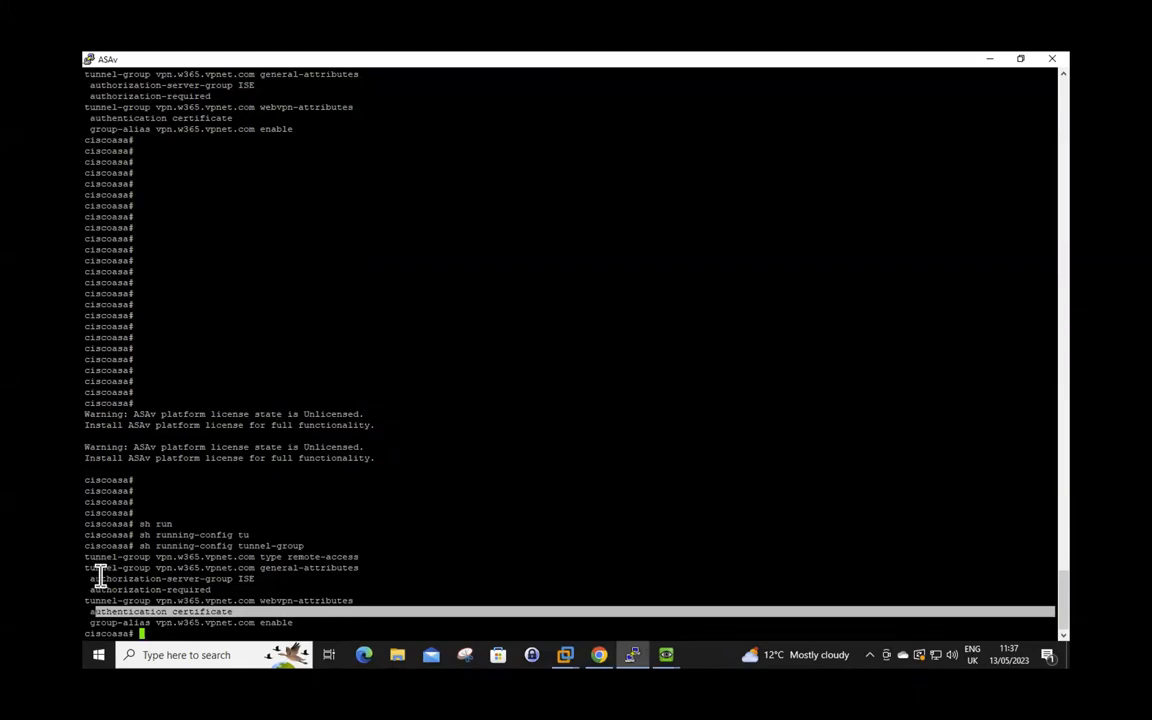
left_click_drag(91, 578, 273, 587)
left_click(319, 548)
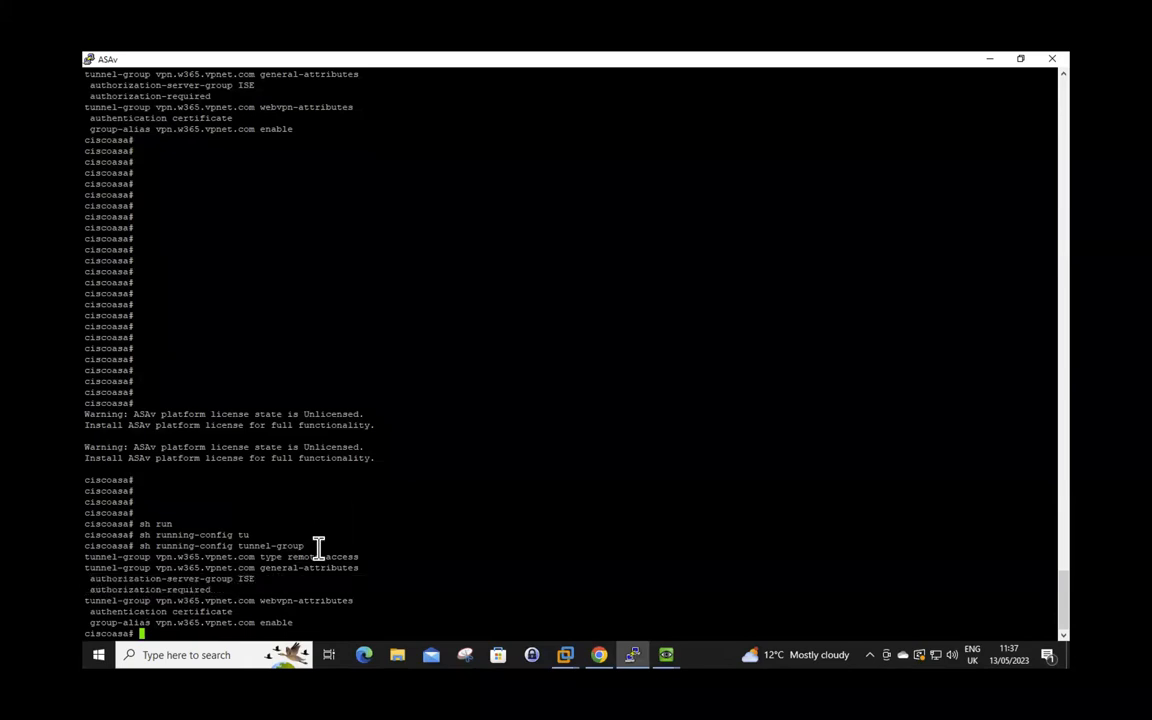
Step: Display the AAA server configuration with sh running-config aaa-server and highlight the ISE server entries
key("Tab")
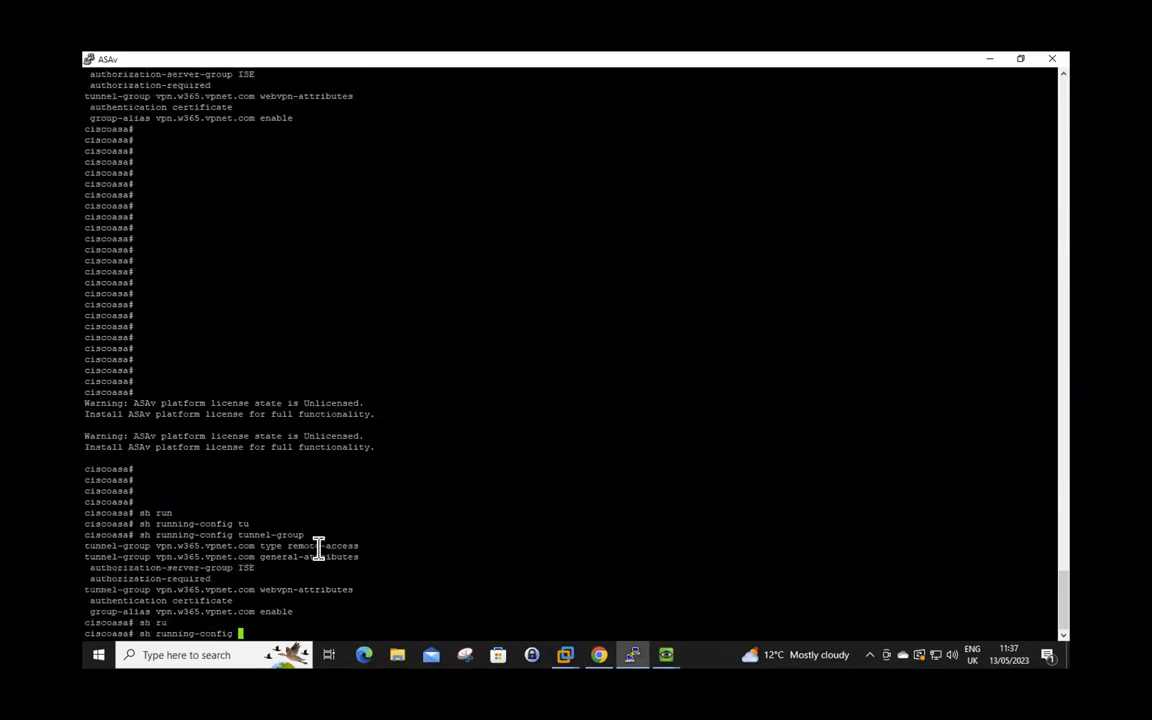
type("aaa-ser")
key("Tab")
key("Return")
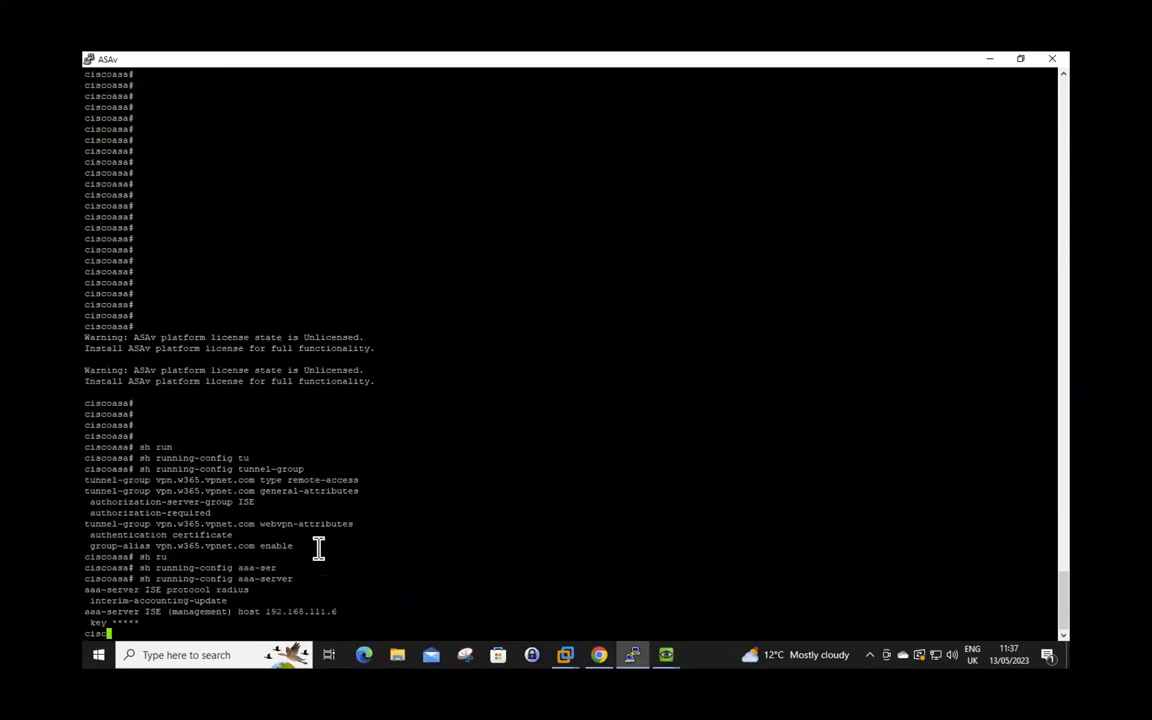
left_click_drag(105, 590, 335, 620)
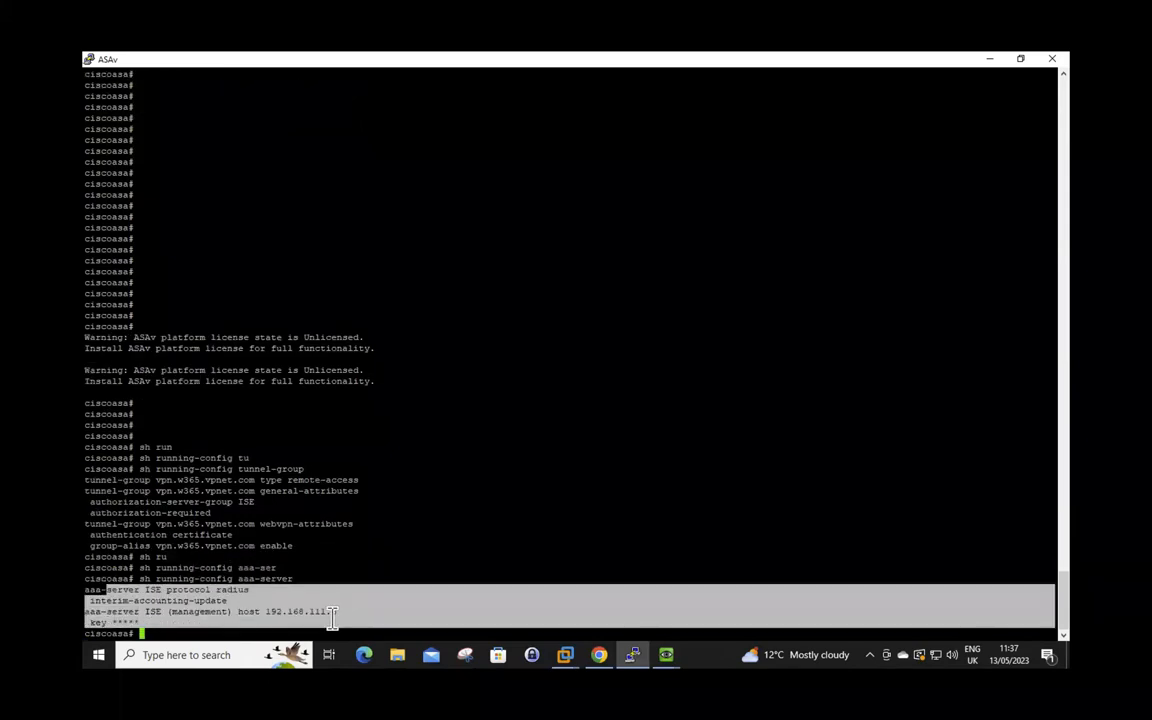
left_click(306, 609)
Step: Copy the ISE host address from the AAA server output and ping 192.168.111.6
double_click(327, 610)
key("cmd+c")
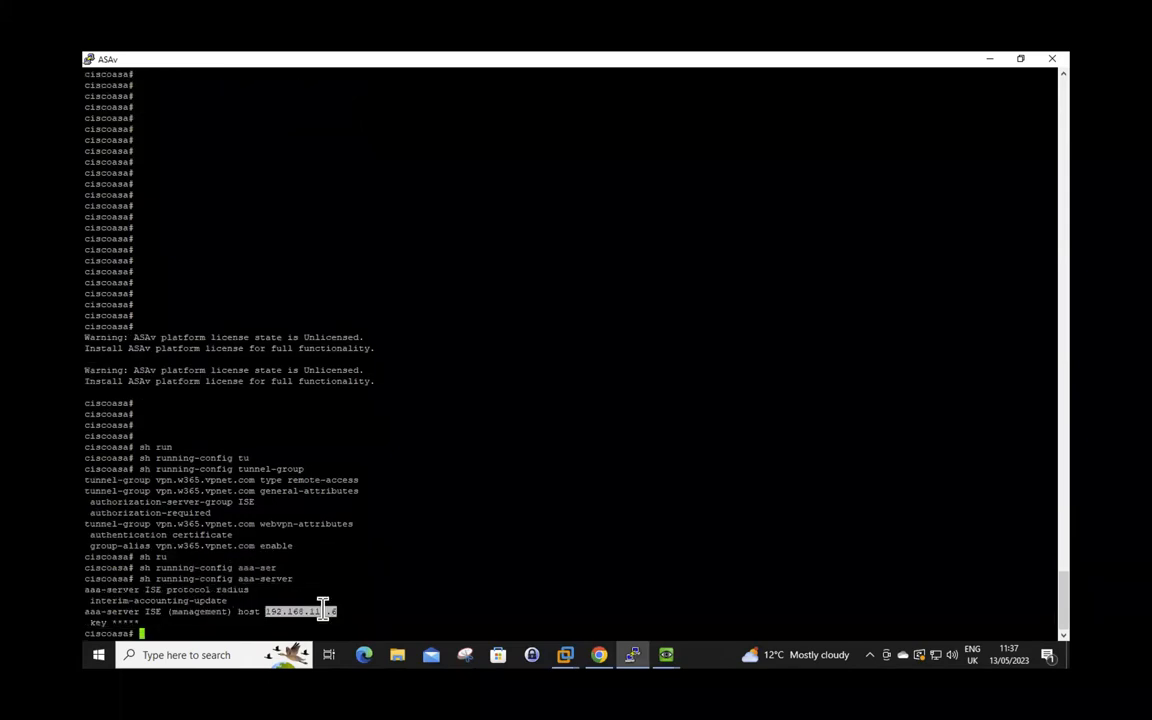
right_click(462, 570)
key("Return")
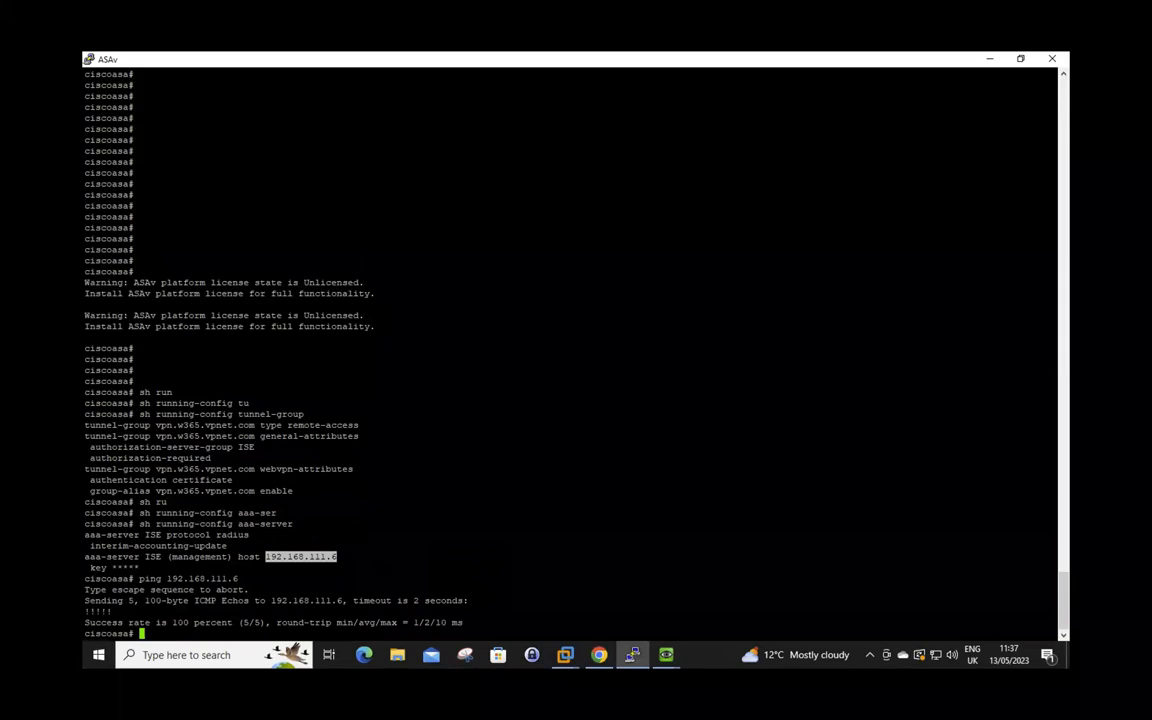
Step: Switch to PowerPoint to review the Cisco.com, ISE and ASA connections on the Lab Topology slide
mouse_move(128, 10)
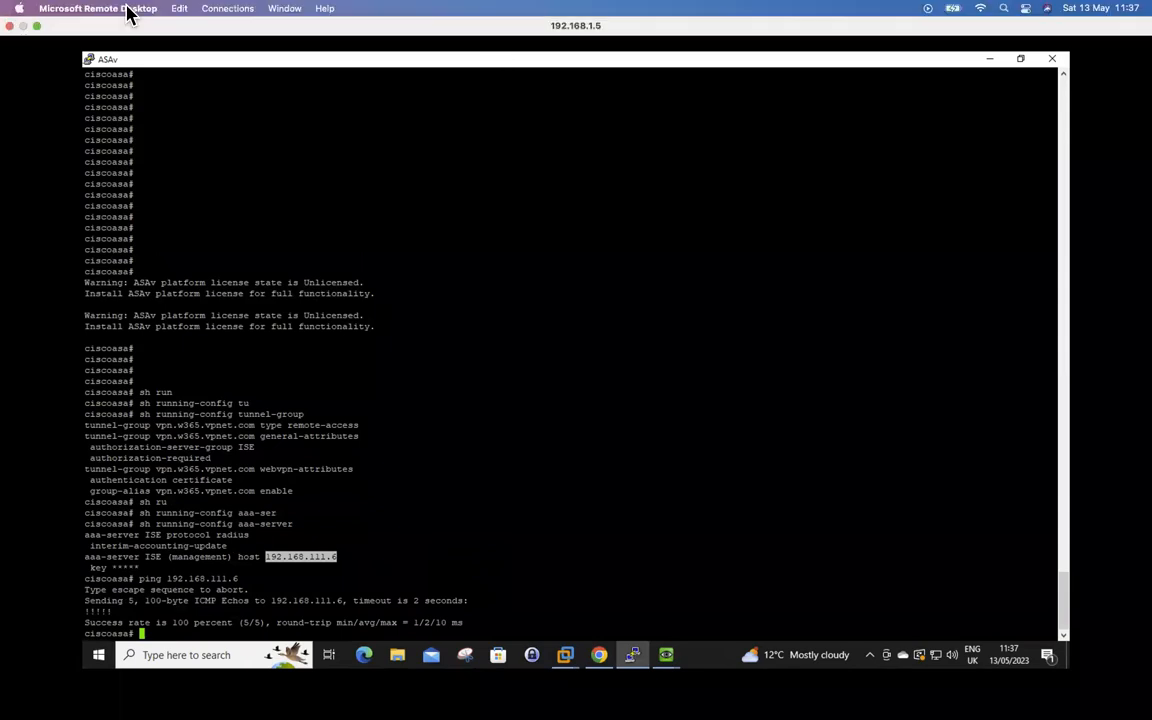
left_click(37, 26)
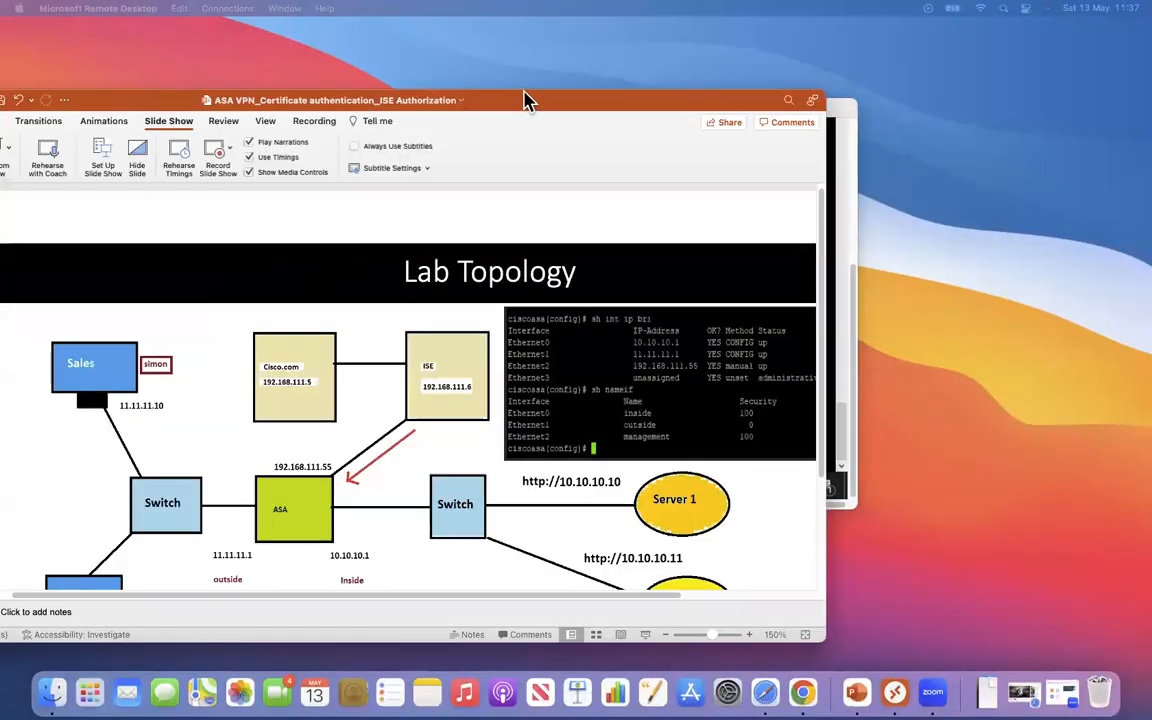
double_click(525, 98)
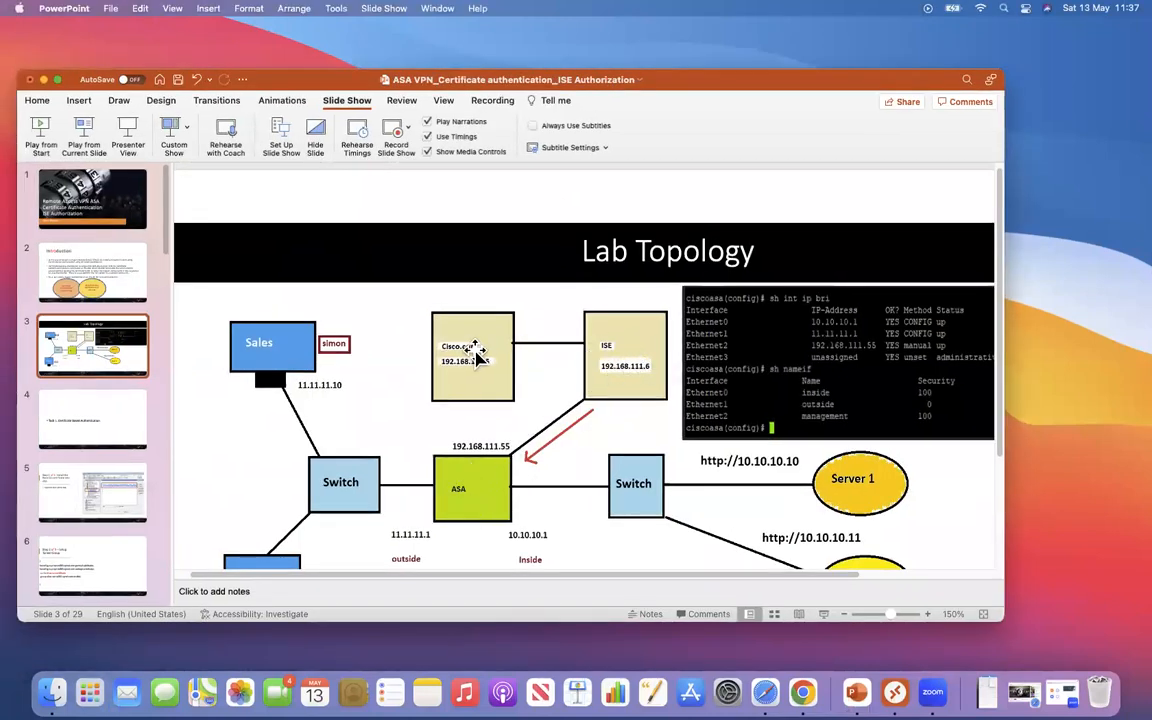
left_click_drag(671, 88, 0, 90)
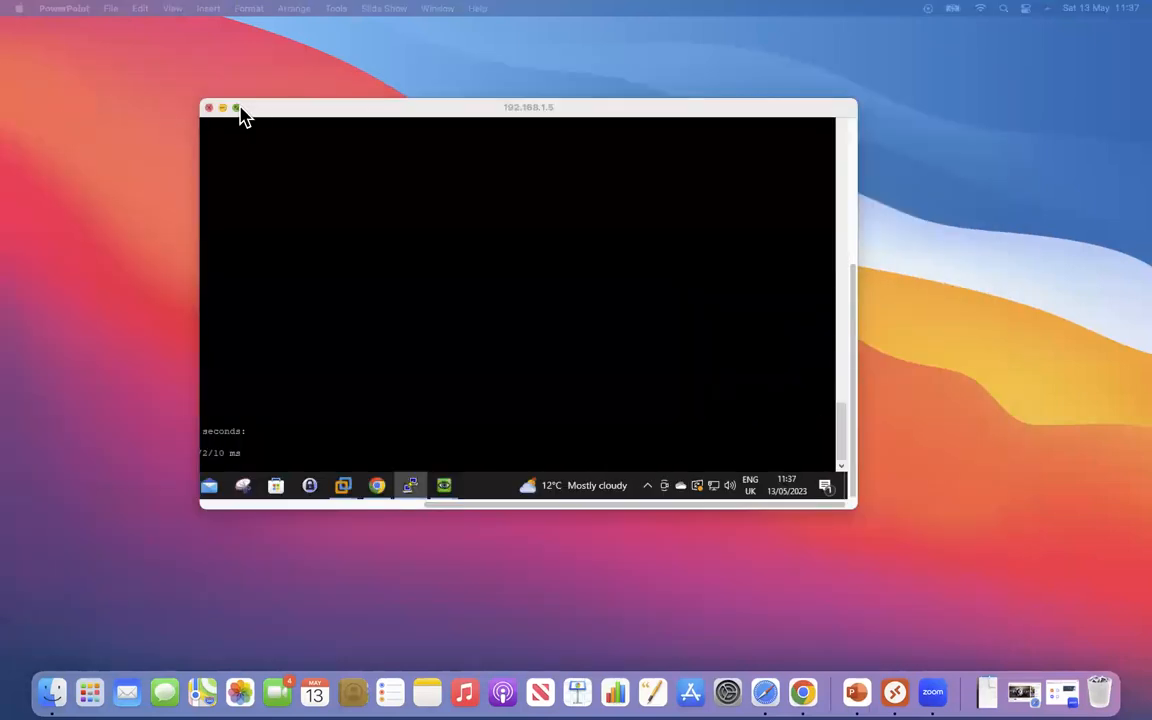
Step: Return to the ASAv console in Microsoft Remote Desktop and highlight the AAA server and ping output
left_click(238, 108)
left_click_drag(326, 283, 430, 338)
left_click(427, 437)
left_click_drag(95, 533, 484, 618)
left_click(502, 558)
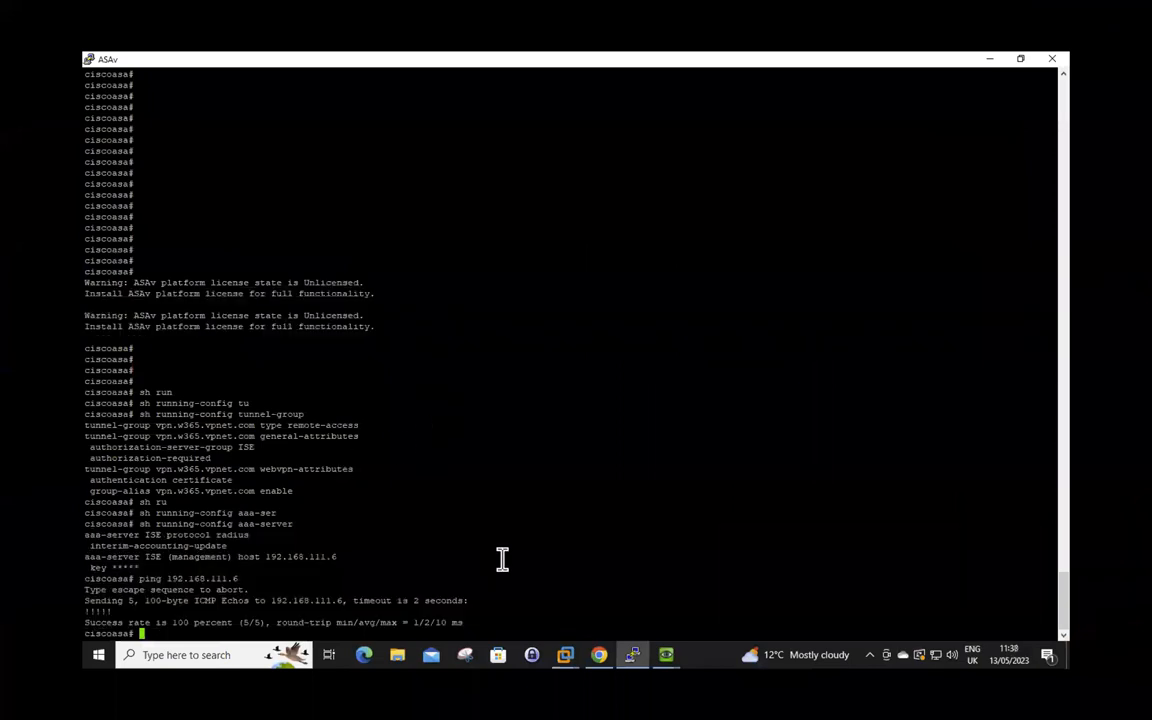
Step: Display the ASA's group policies with sh running-config group-policy
key("Return")
key("Return")
key("Return")
key("Return")
key("Return")
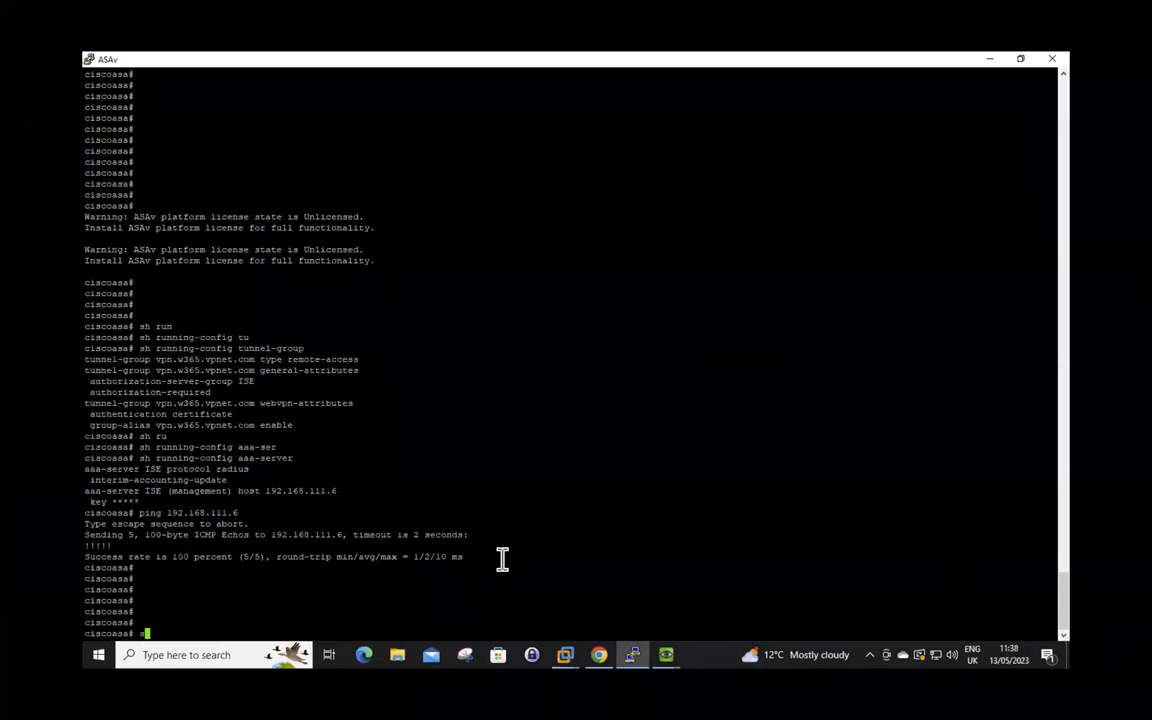
type("sh ru")
key("Tab")
type("gro")
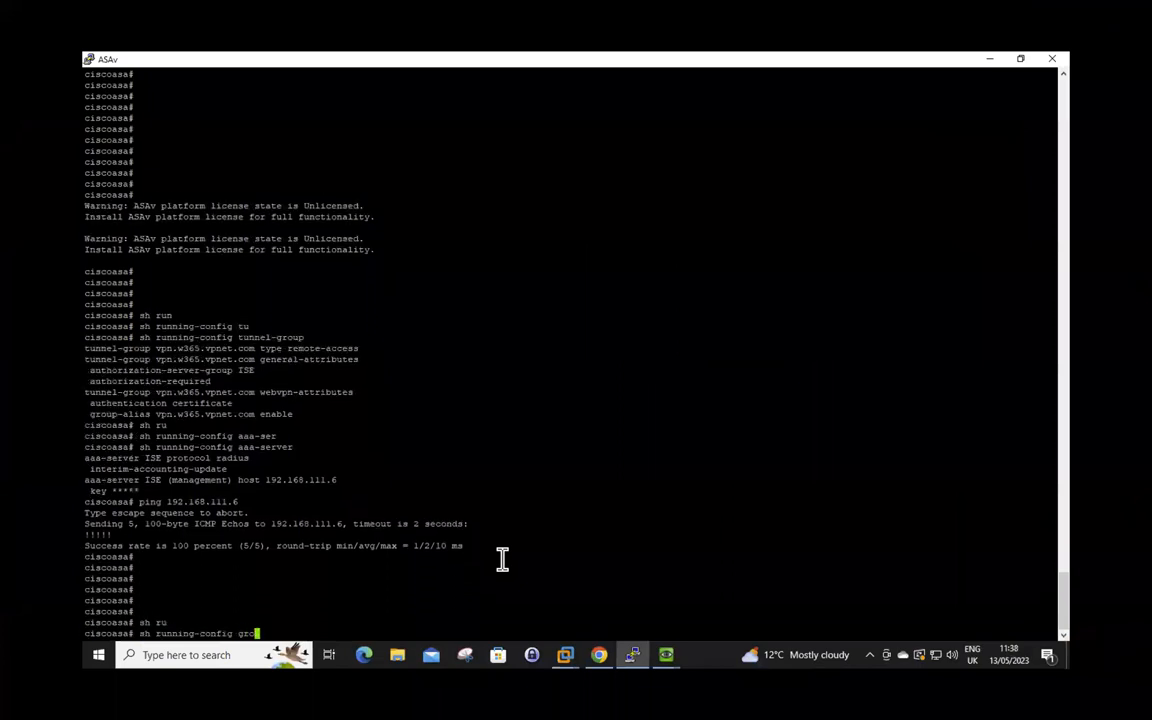
key("Tab")
type("po")
key("Tab")
key("Return")
key("space")
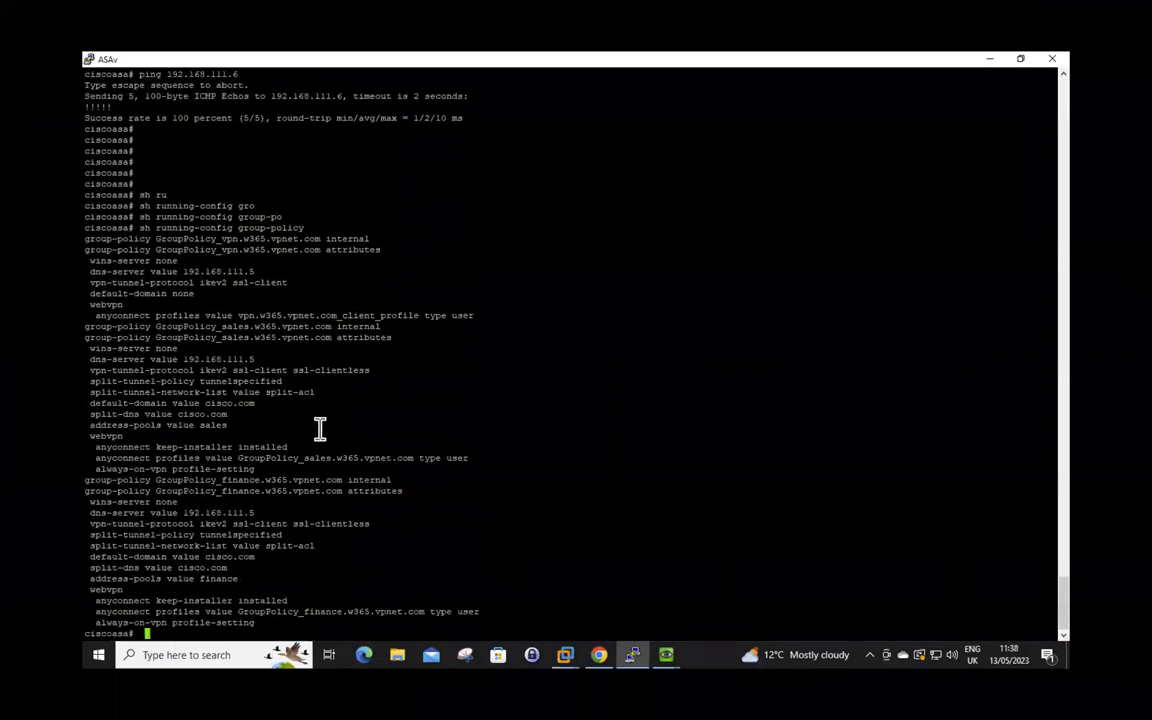
Step: Highlight the sales and finance group policy blocks and the sales policy's split-tunnel-network-list line
left_click_drag(85, 329, 375, 477)
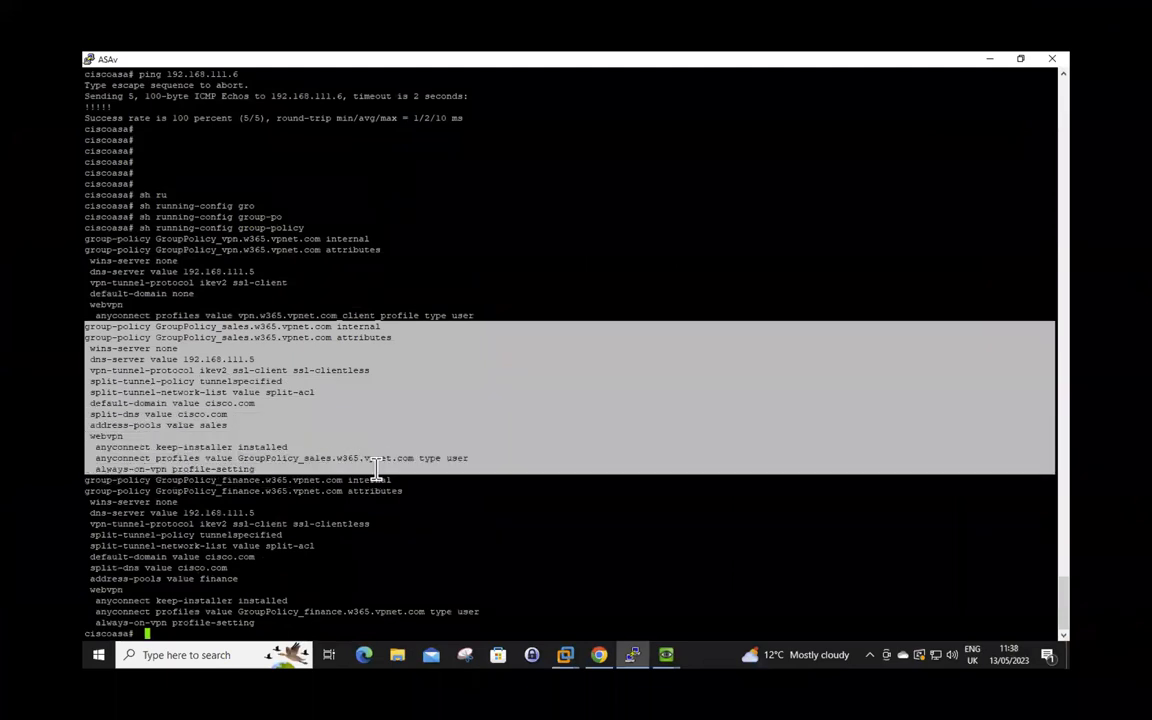
left_click(157, 482)
left_click_drag(96, 484, 338, 624)
left_click(254, 378)
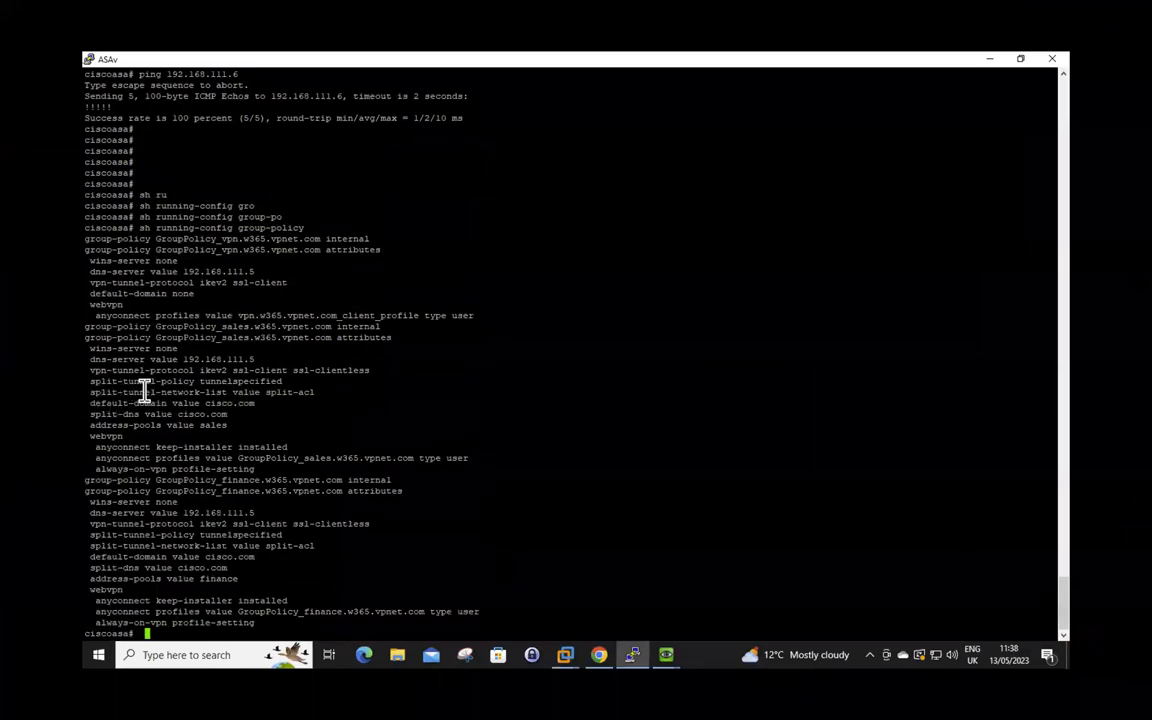
triple_click(287, 392)
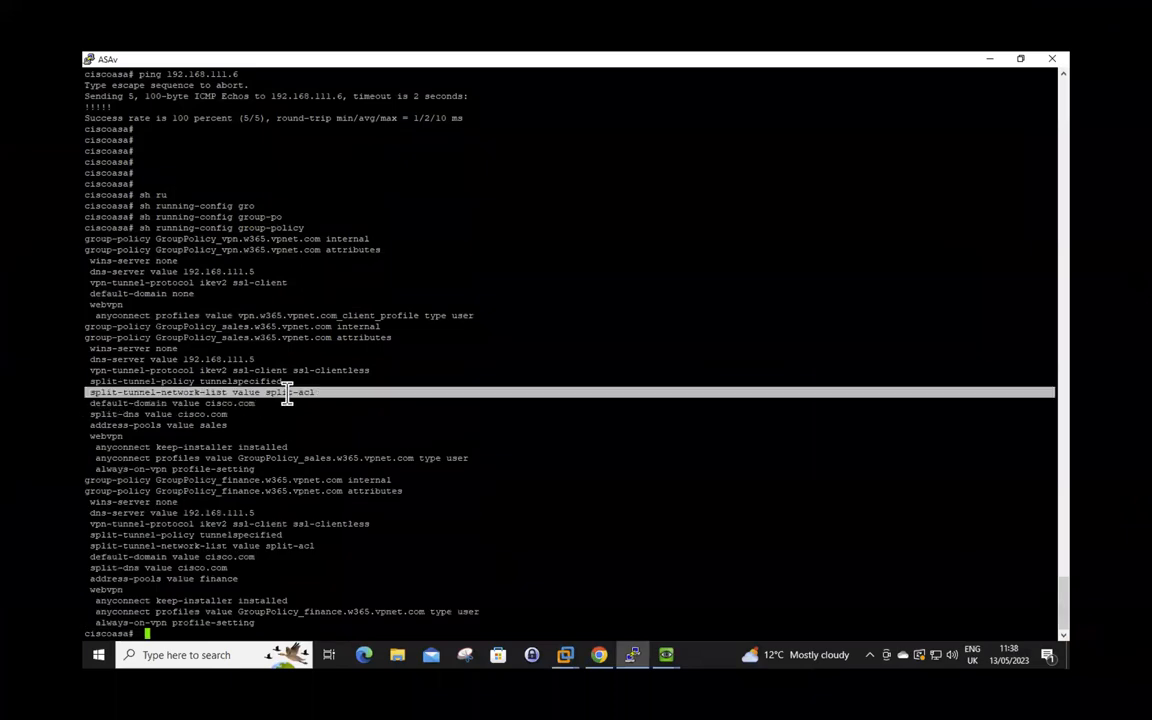
Step: Highlight the address-pools lines in the sales and finance group policies
triple_click(215, 425)
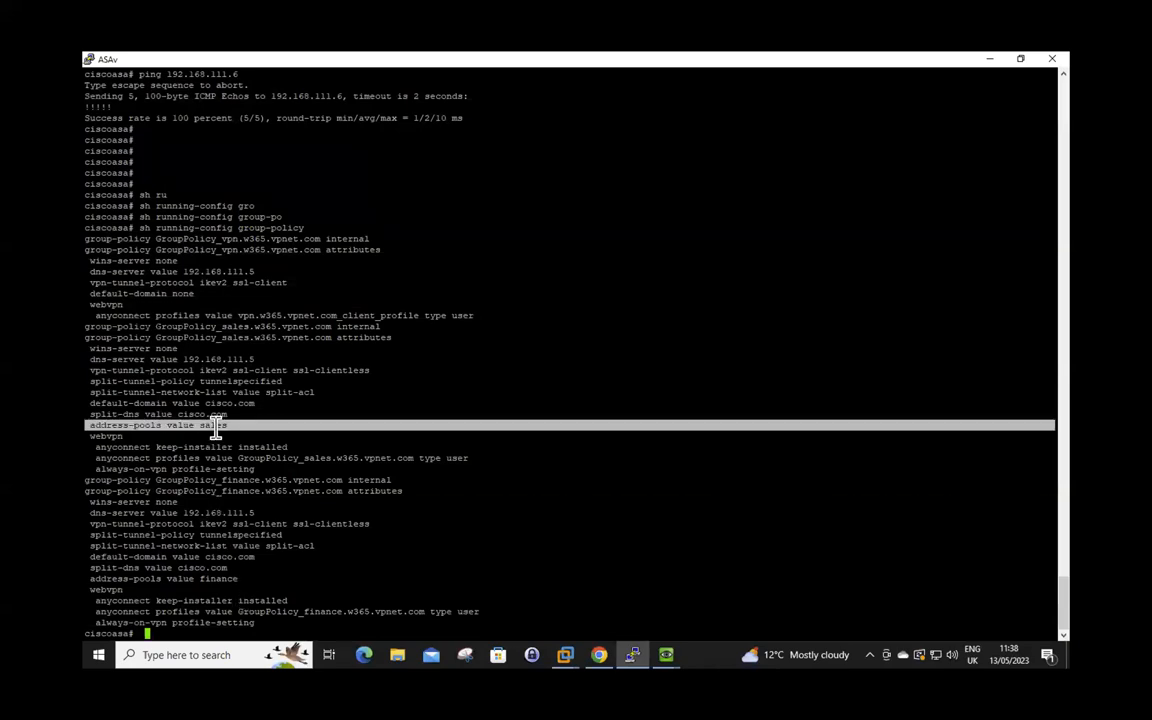
triple_click(215, 580)
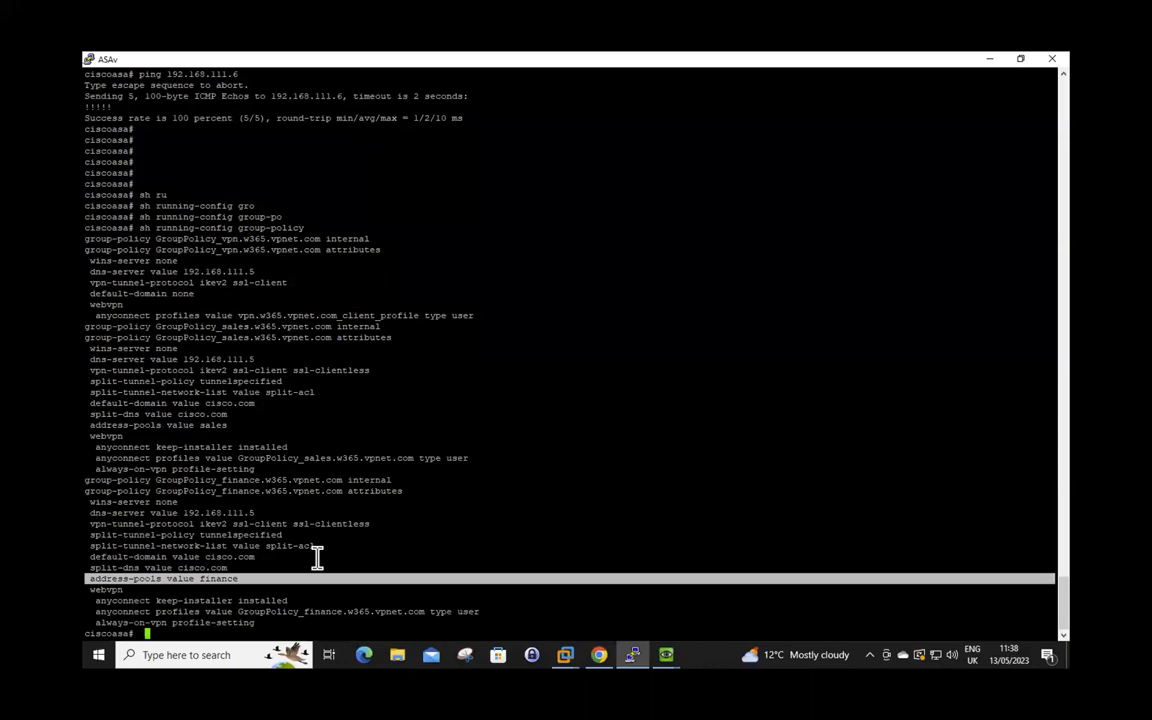
left_click(391, 522)
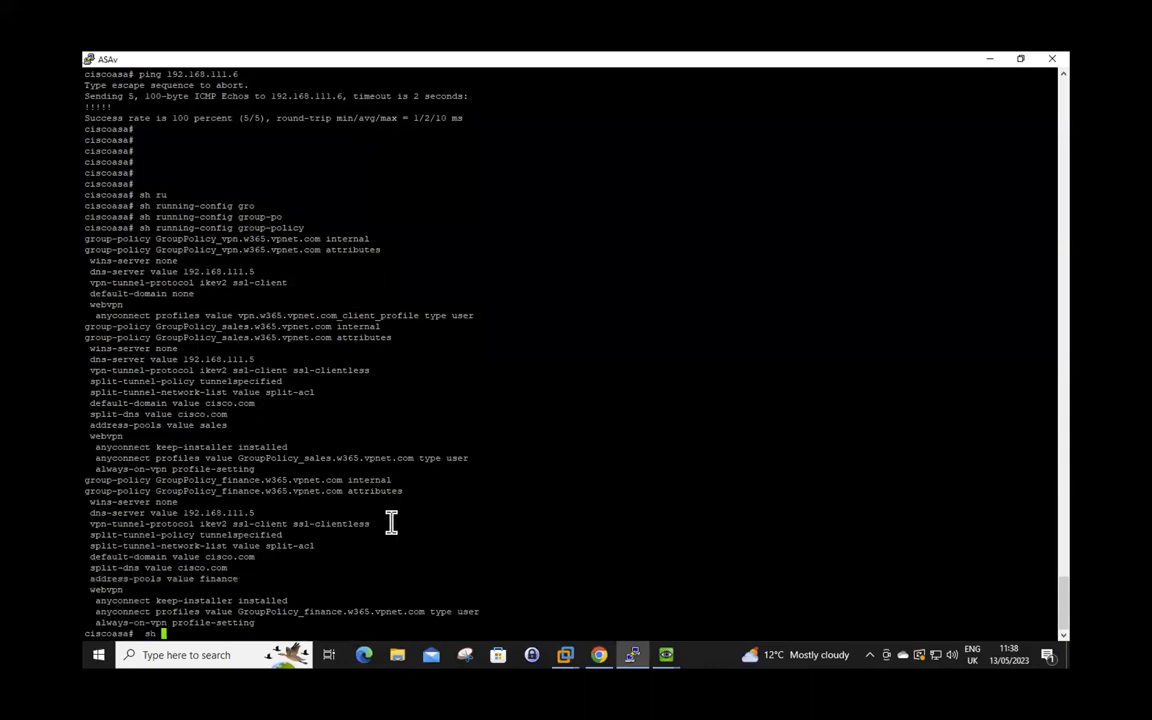
Step: Display the ASA's access lists with sh running-config access-list
key("Tab")
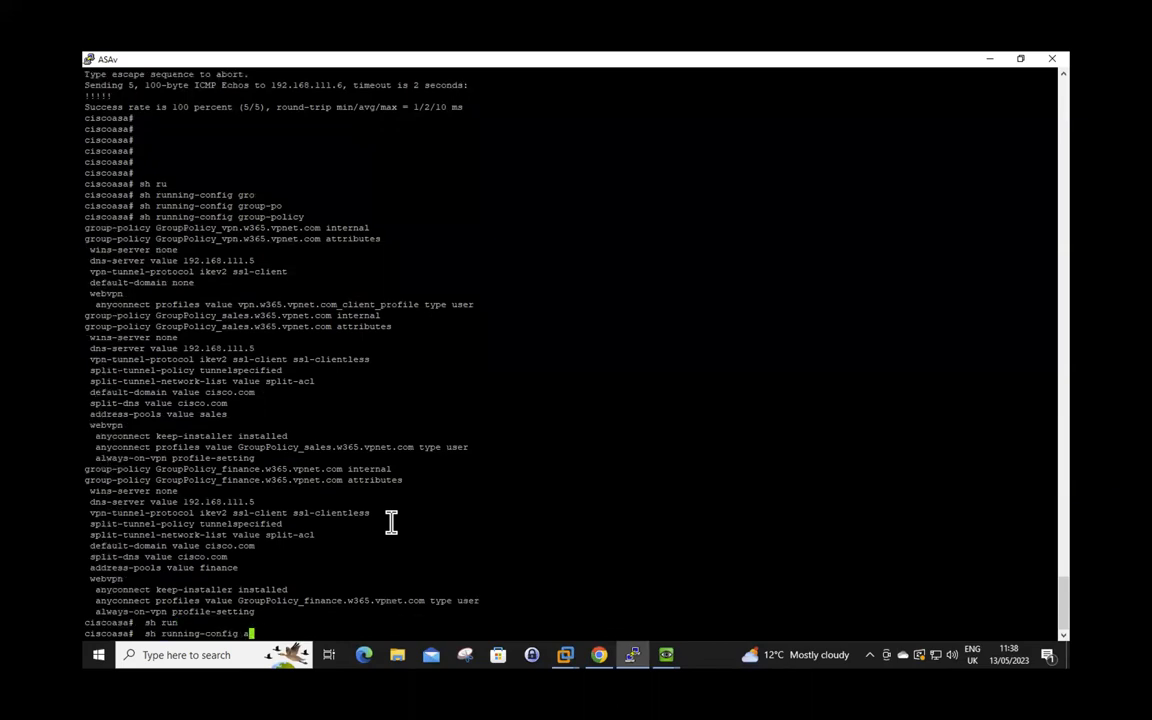
type("acc")
key("Tab")
type("li")
key("Tab")
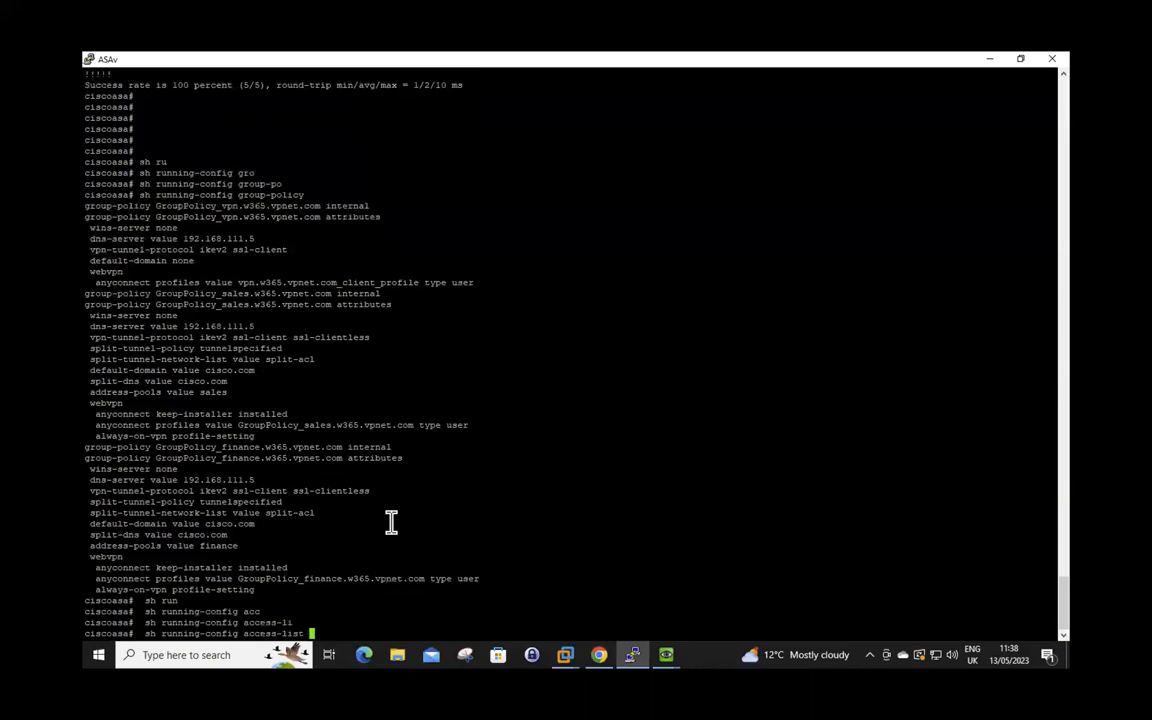
key("Return")
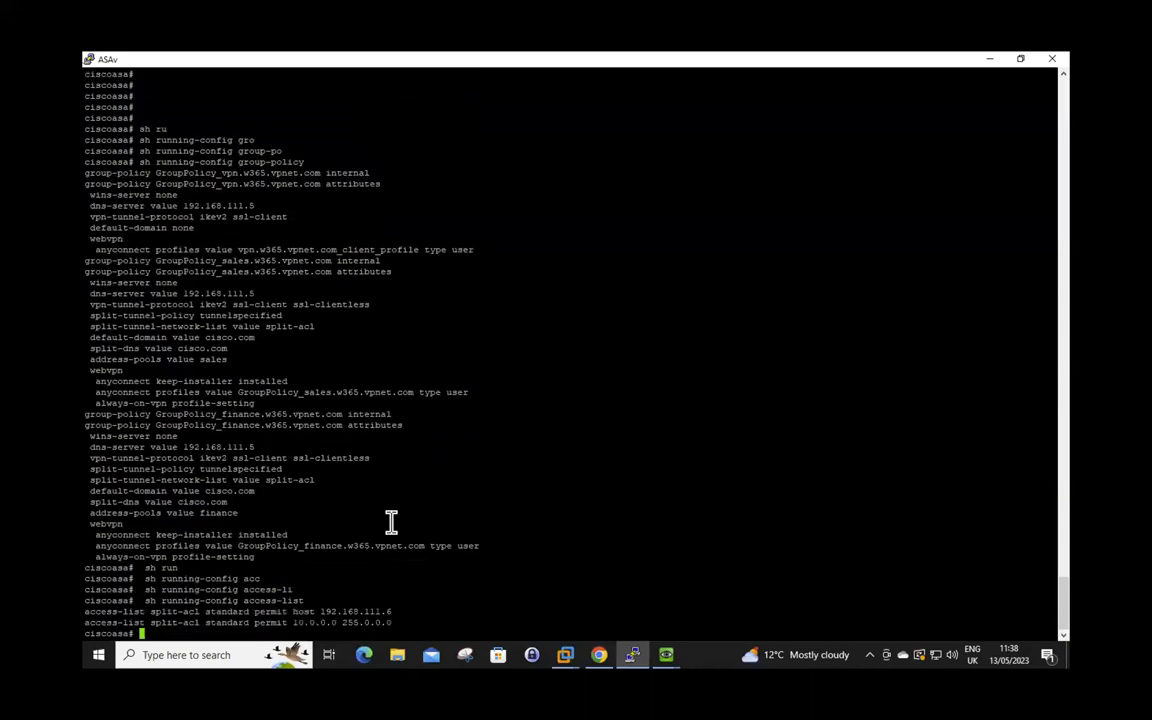
Step: Highlight the access-list output and the split-acl name in its 10.0.0.0 entry
double_click(92, 612)
left_click_drag(197, 615, 423, 628)
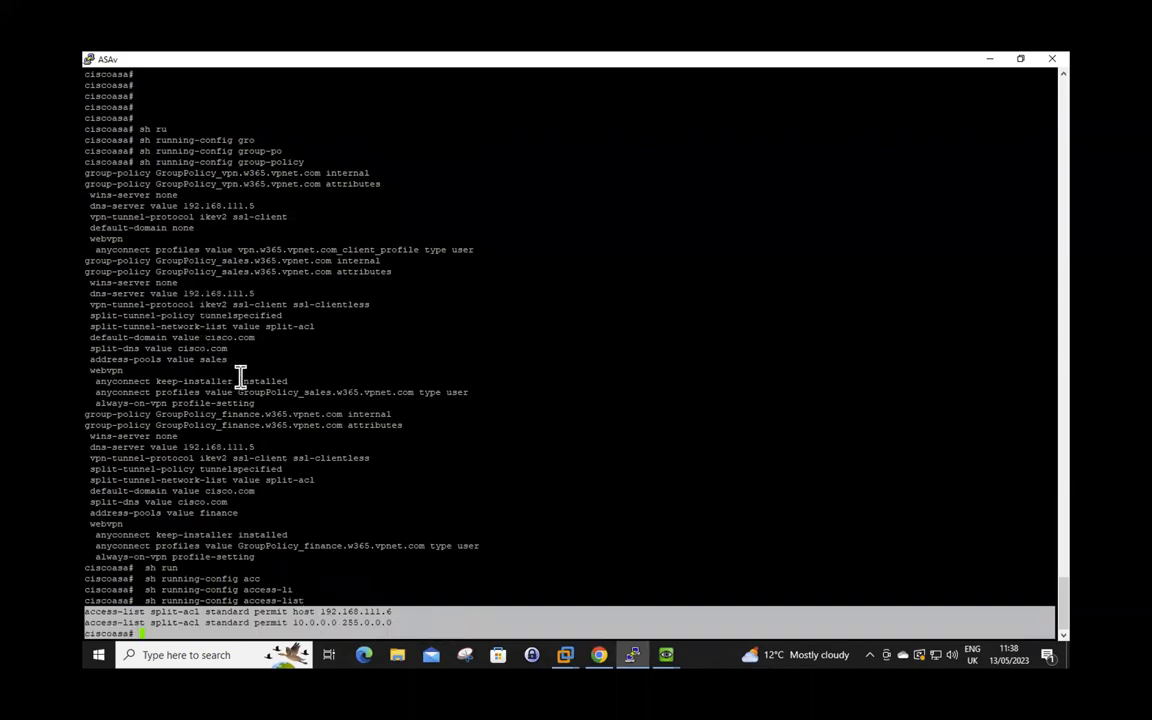
triple_click(260, 622)
double_click(177, 621)
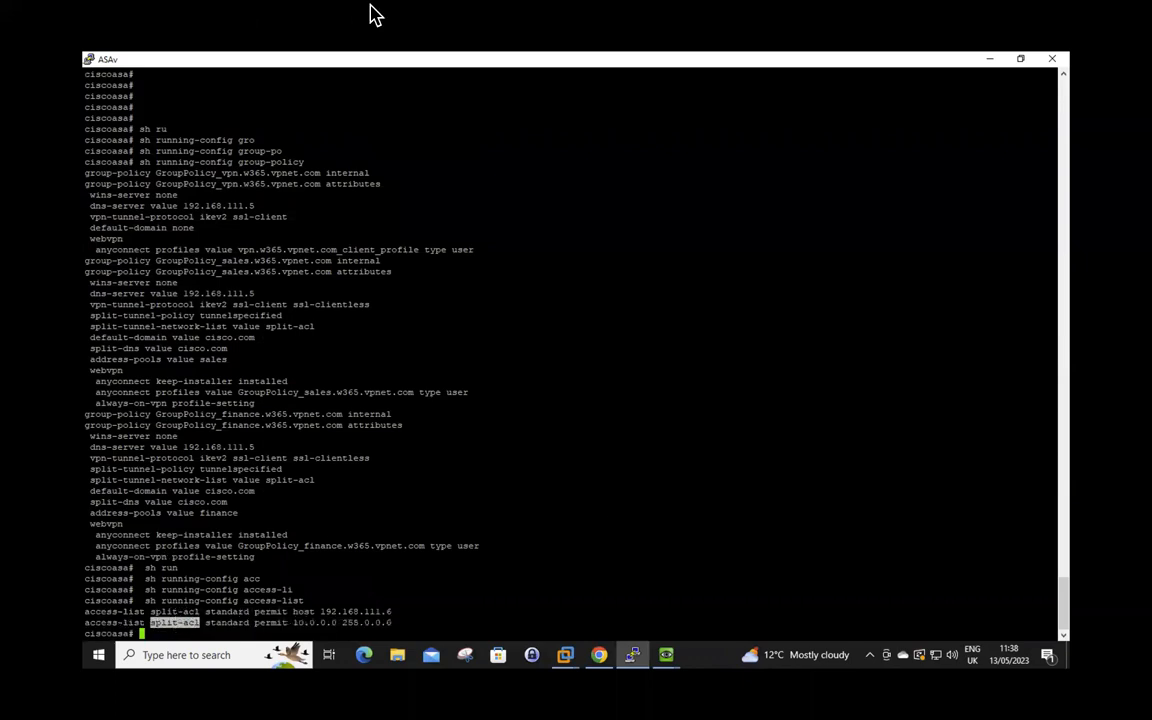
Step: Switch to PowerPoint and review the inside servers behind the ASA on the Lab Topology slide
mouse_move(371, 4)
left_click(36, 25)
left_click_drag(0, 74, 530, 74)
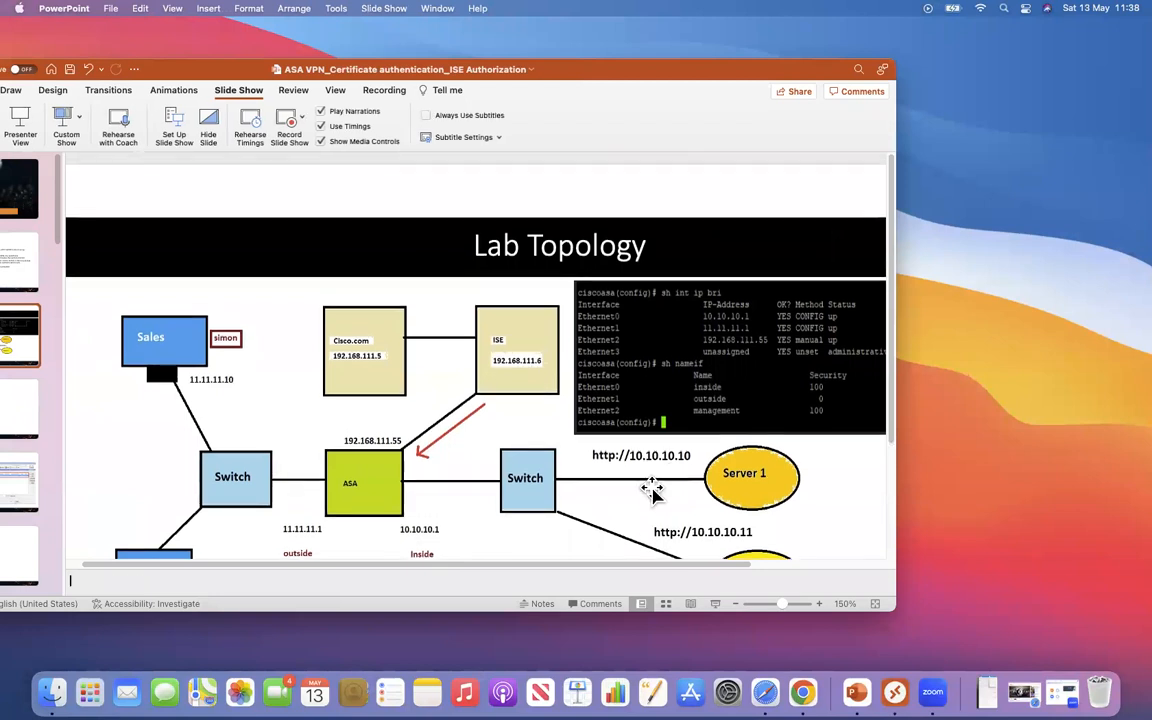
scroll(673, 468, "down", 2)
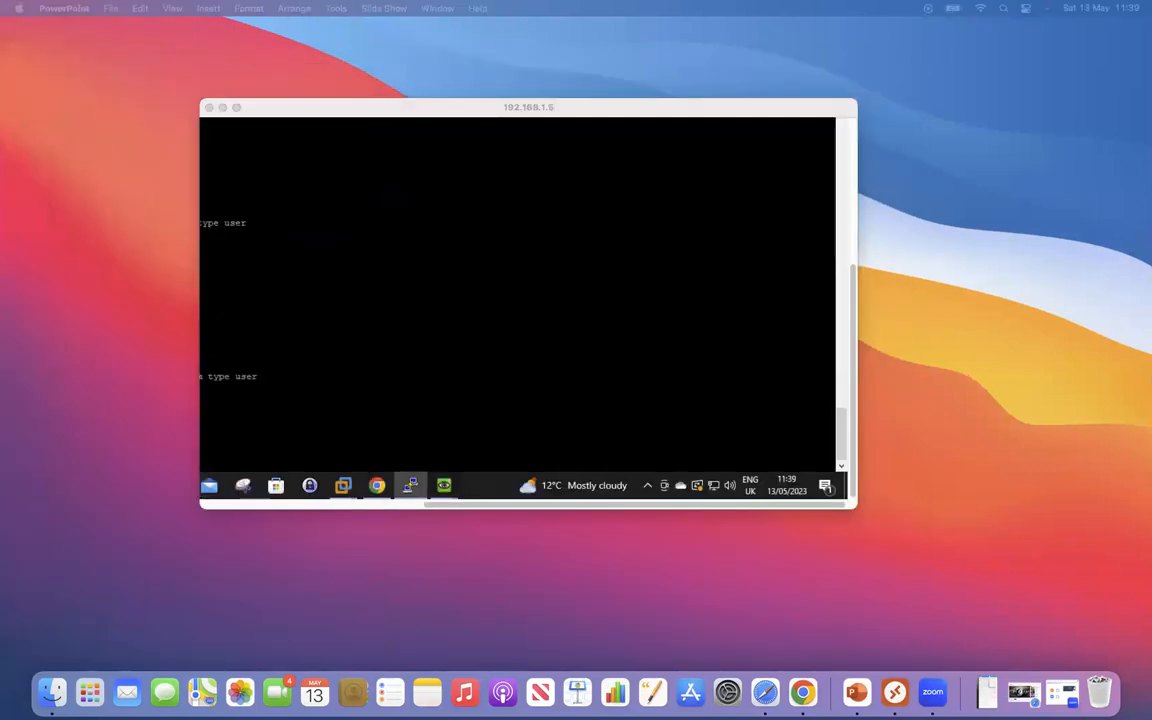
Step: Return to the ASAv console in full-screen Microsoft Remote Desktop and add blank prompt lines
left_click(236, 108)
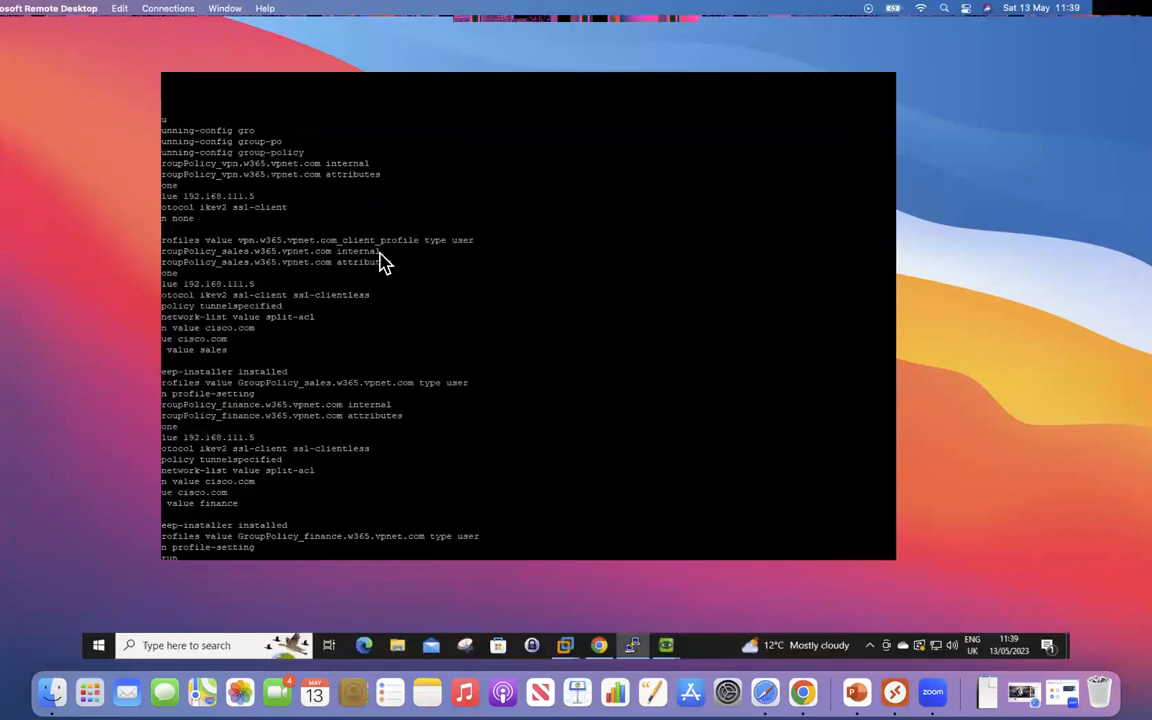
key("Return")
key("Return")
key("Return")
key("Return")
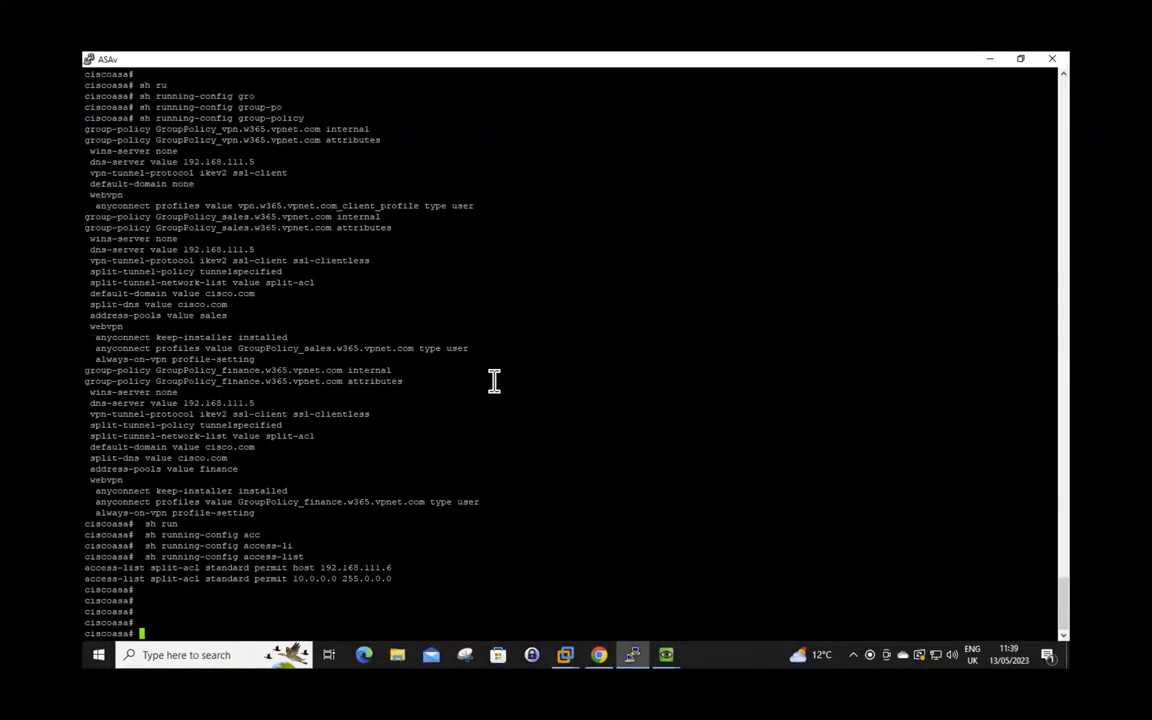
Step: Display the ASA's VPN address pools with sh running-config ip local pool
type("sh run")
key("Tab")
type("ip lo")
key("Tab")
type("po")
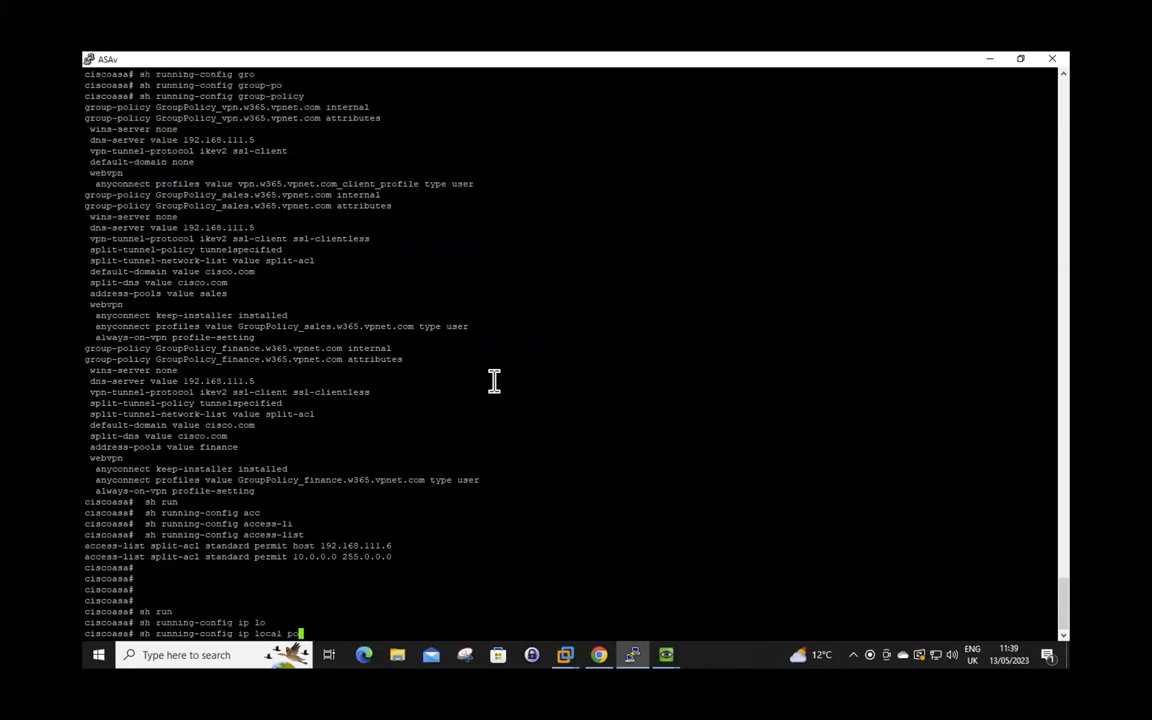
type("o")
key("Tab")
key("Return")
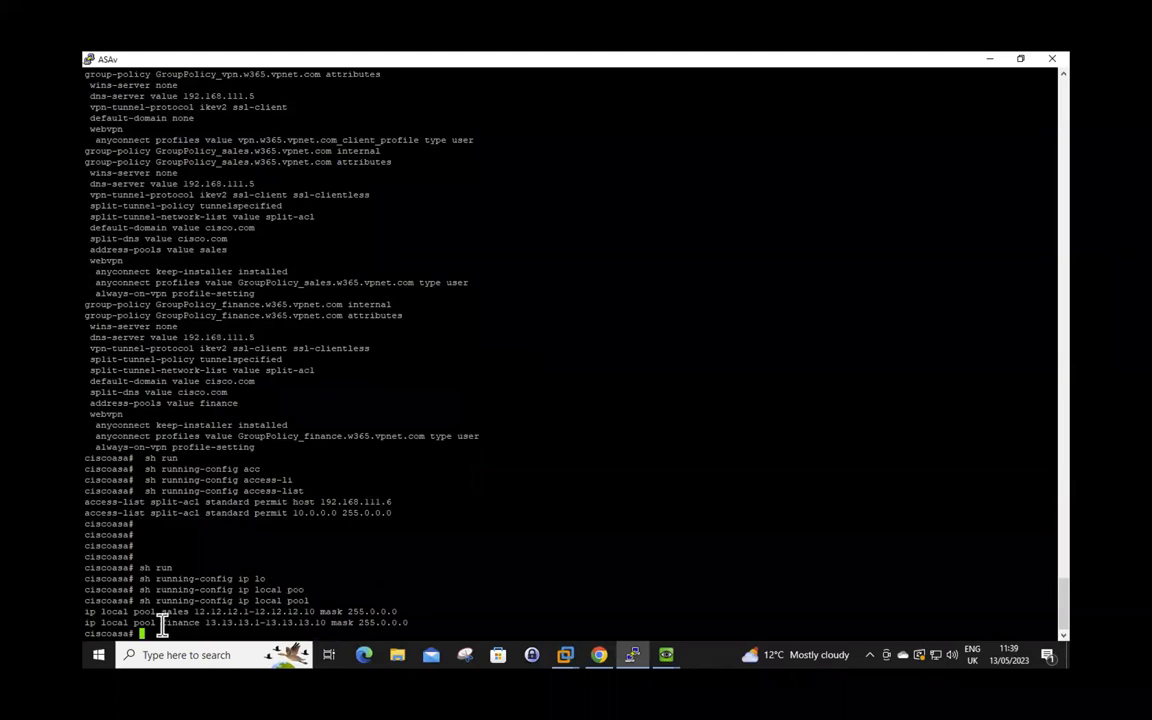
Step: Highlight the sales and finance local pool lines and their address ranges
left_click_drag(90, 611, 451, 621)
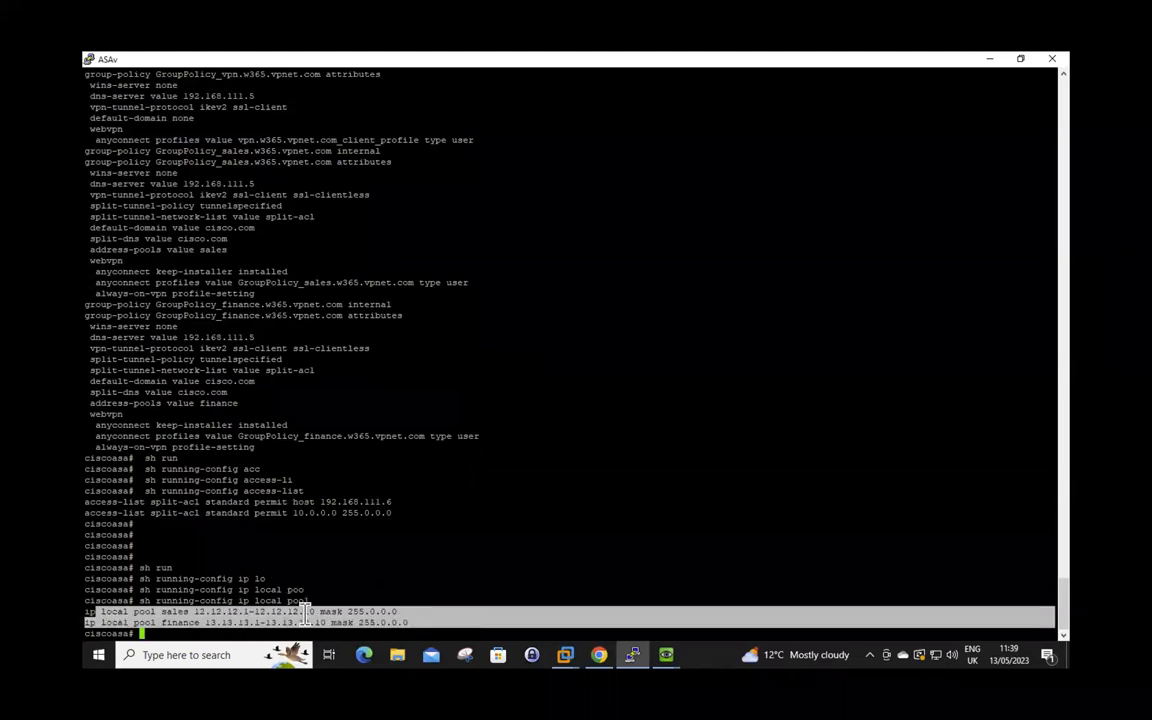
double_click(233, 612)
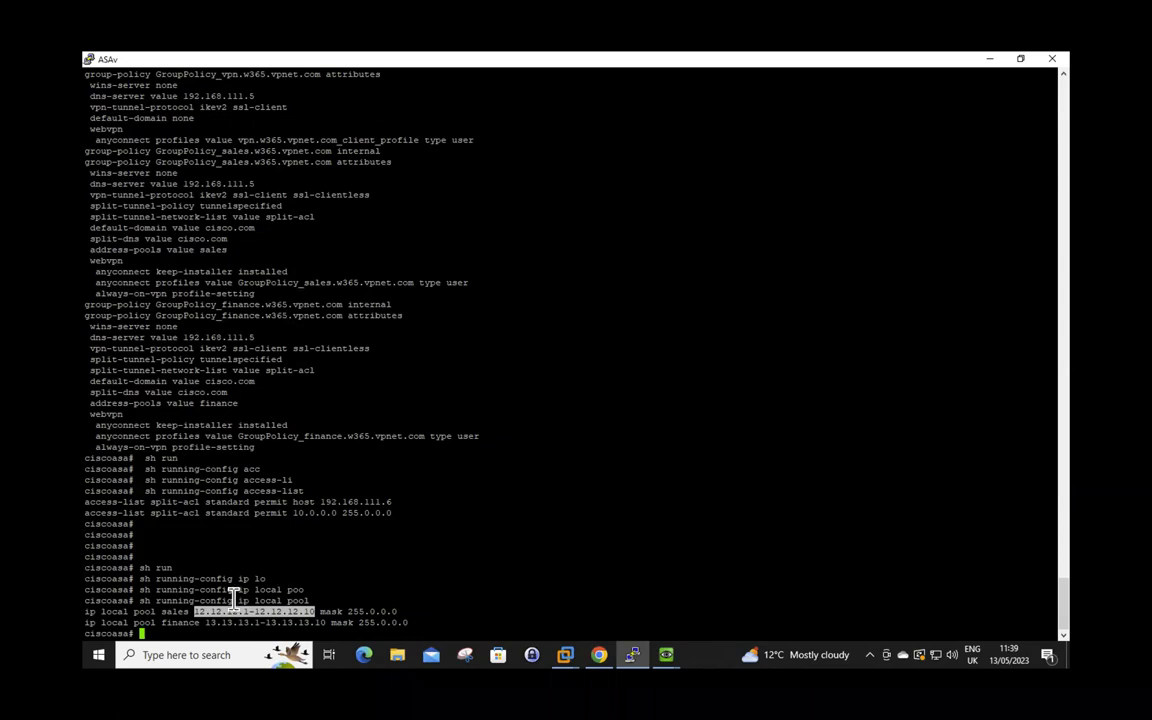
left_click(198, 614)
left_click_drag(198, 614, 300, 612)
left_click_drag(202, 623, 293, 622)
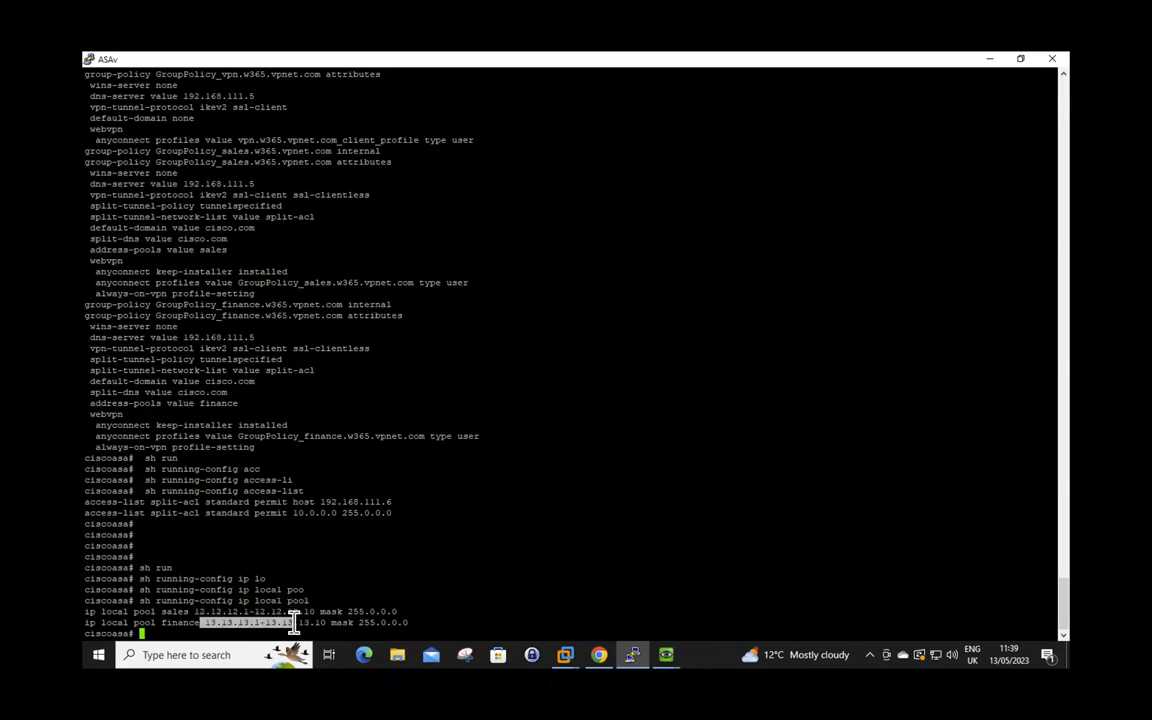
Step: Clear the address selection and highlight the complete sales and finance group policy blocks in the output
left_click(387, 543)
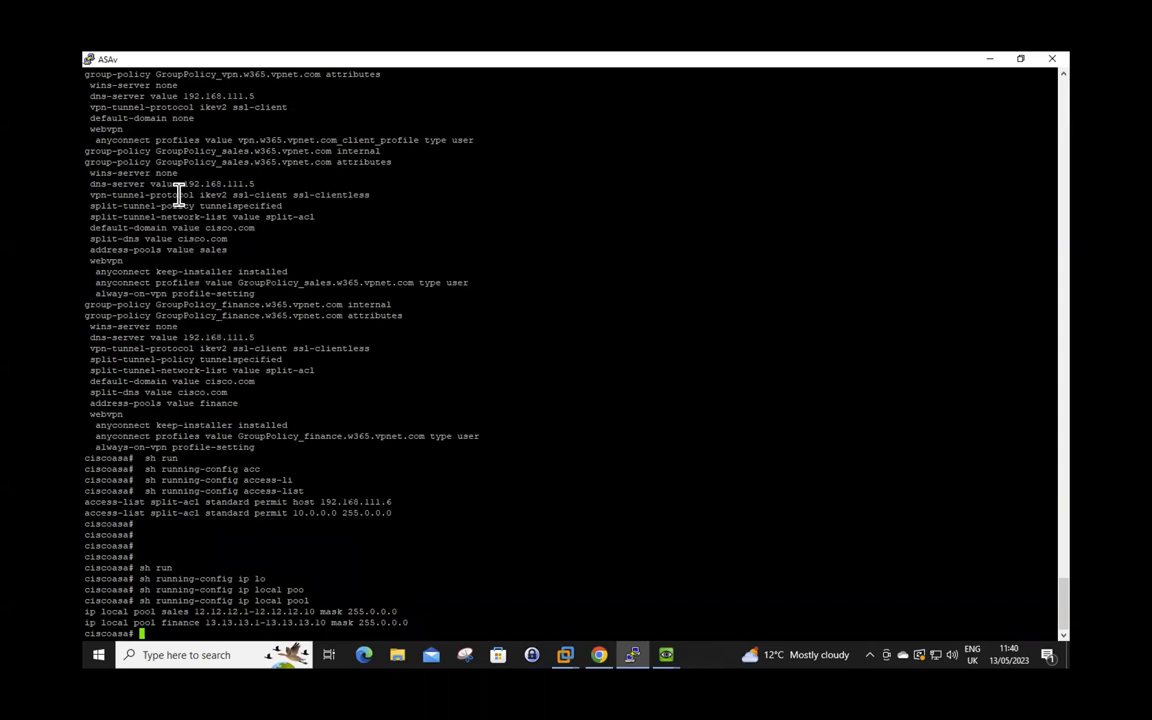
left_click_drag(84, 148, 305, 285)
left_click_drag(88, 303, 346, 433)
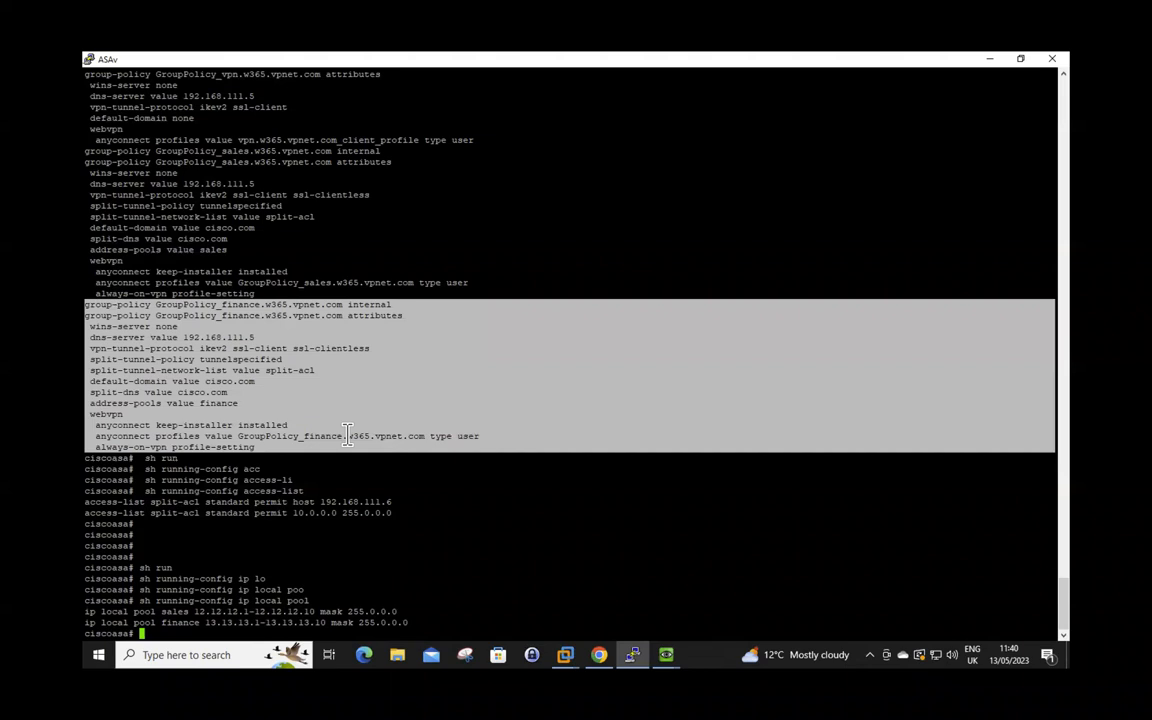
Step: Switch to the Windows Server 2016 virtual machine in VMware Workstation and sign in with the account password
left_click(566, 655)
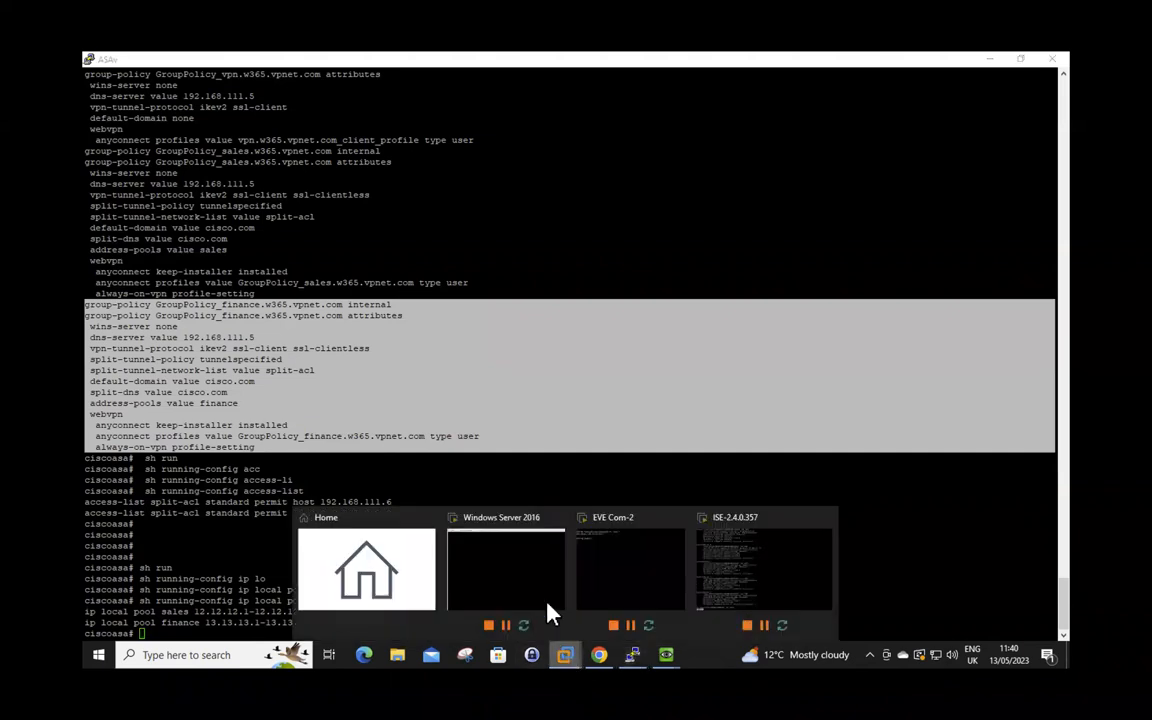
left_click(548, 612)
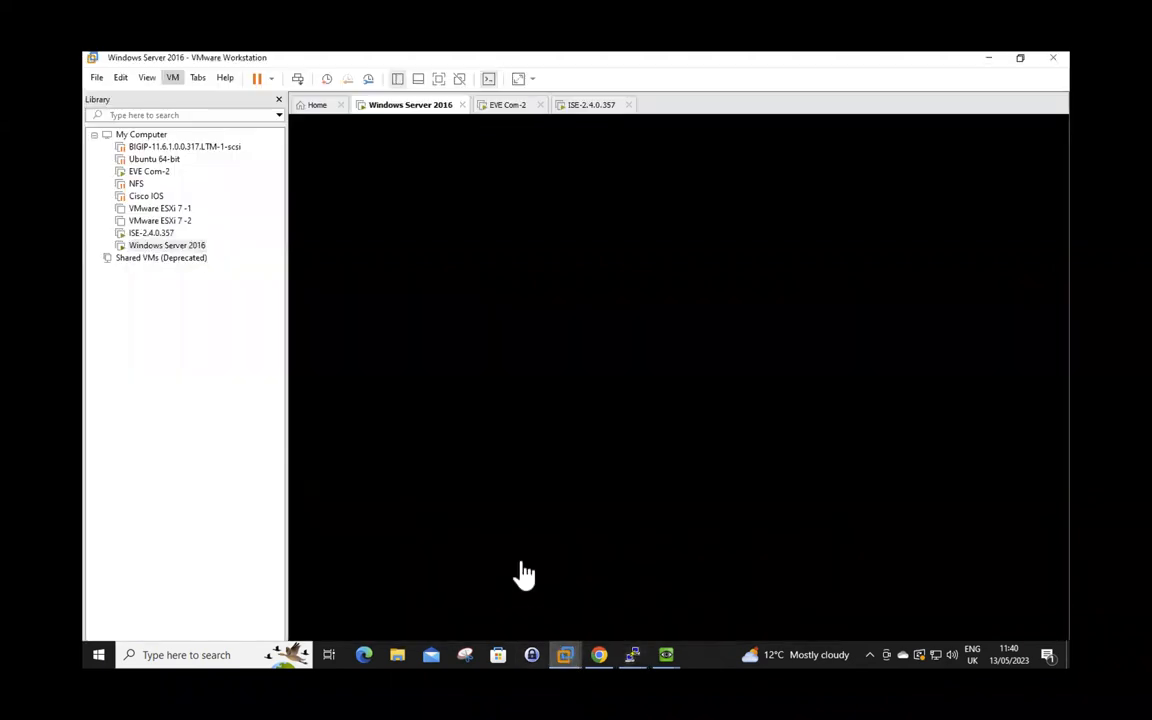
left_click(172, 79)
left_click(181, 130)
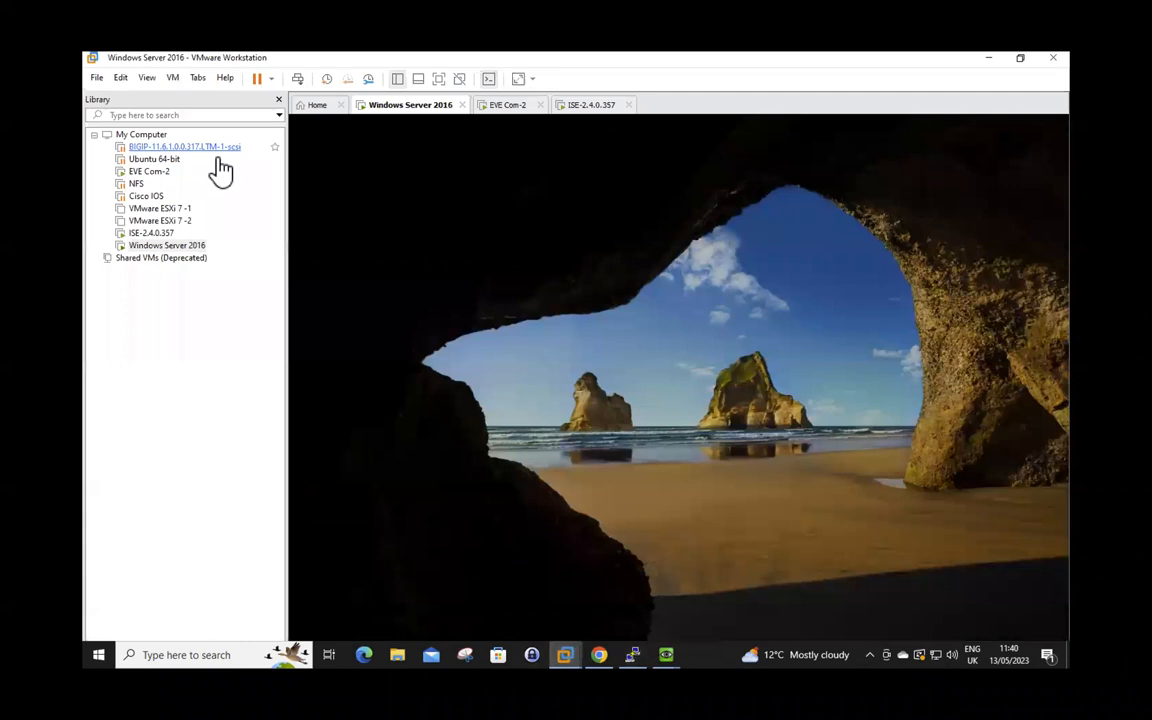
left_click(617, 447)
type("*****")
key("Return")
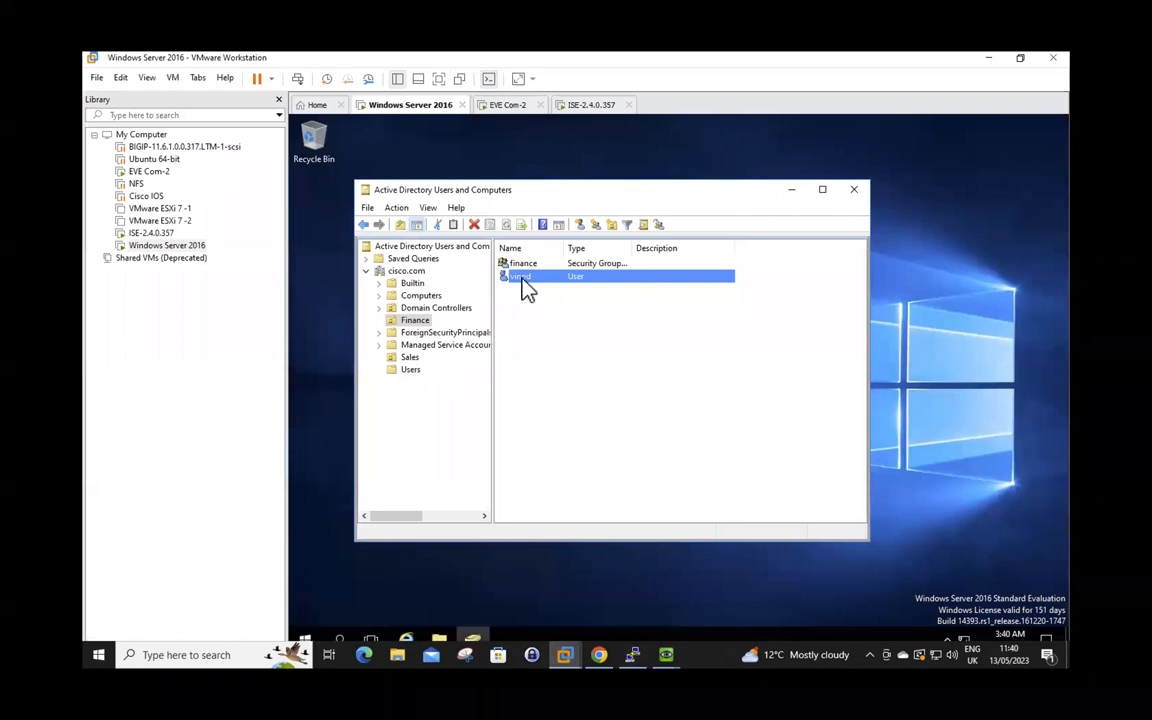
Step: Check the Finance user's membership of the finance group in Active Directory and close the properties unchanged
double_click(527, 289)
left_click(538, 211)
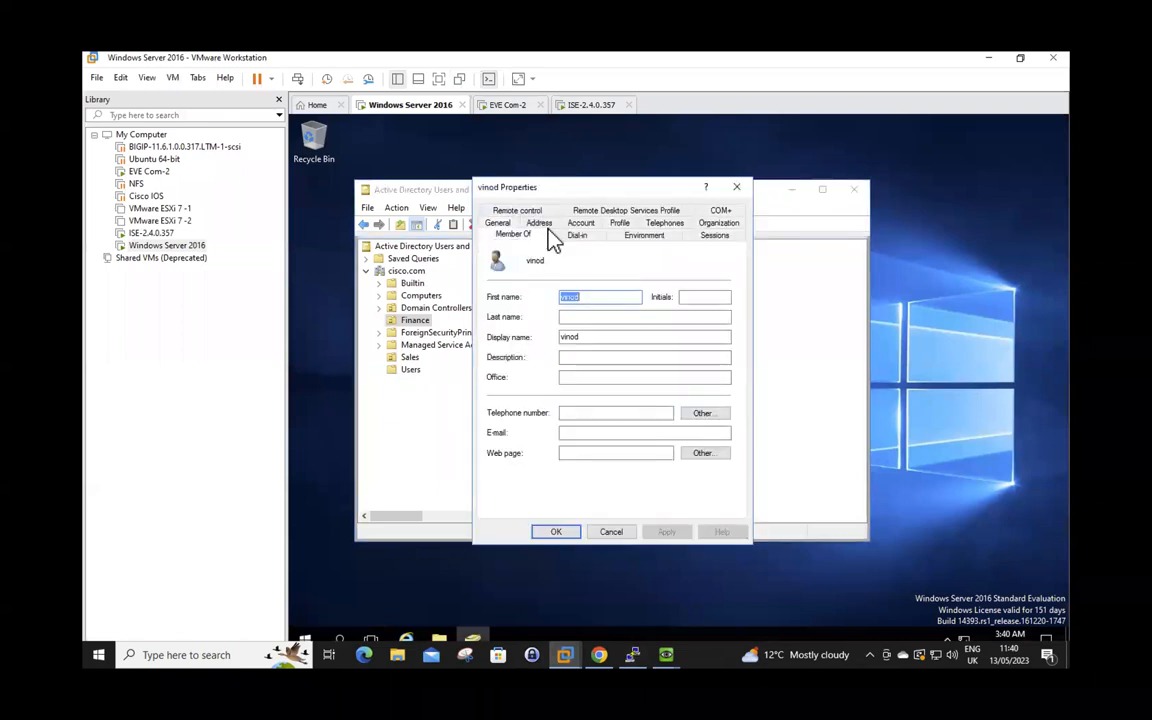
left_click(523, 321)
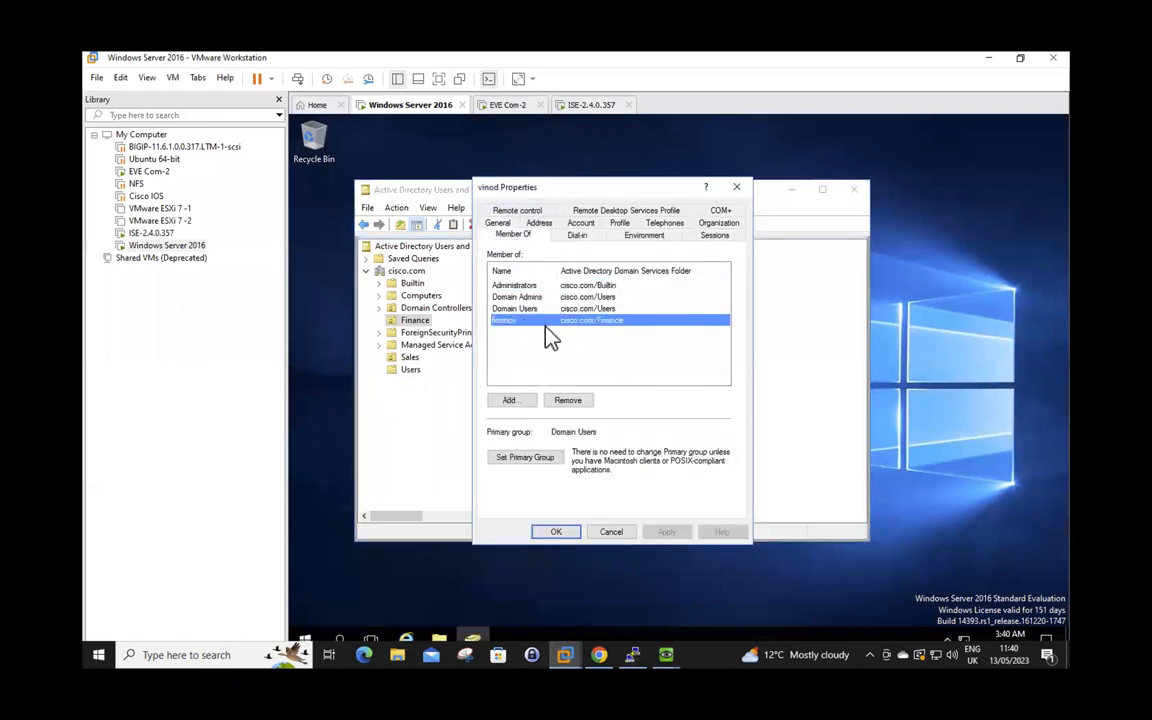
left_click(610, 531)
Step: Check the first Sales user's membership of the Sales group in Active Directory and close the properties unchanged
left_click(414, 358)
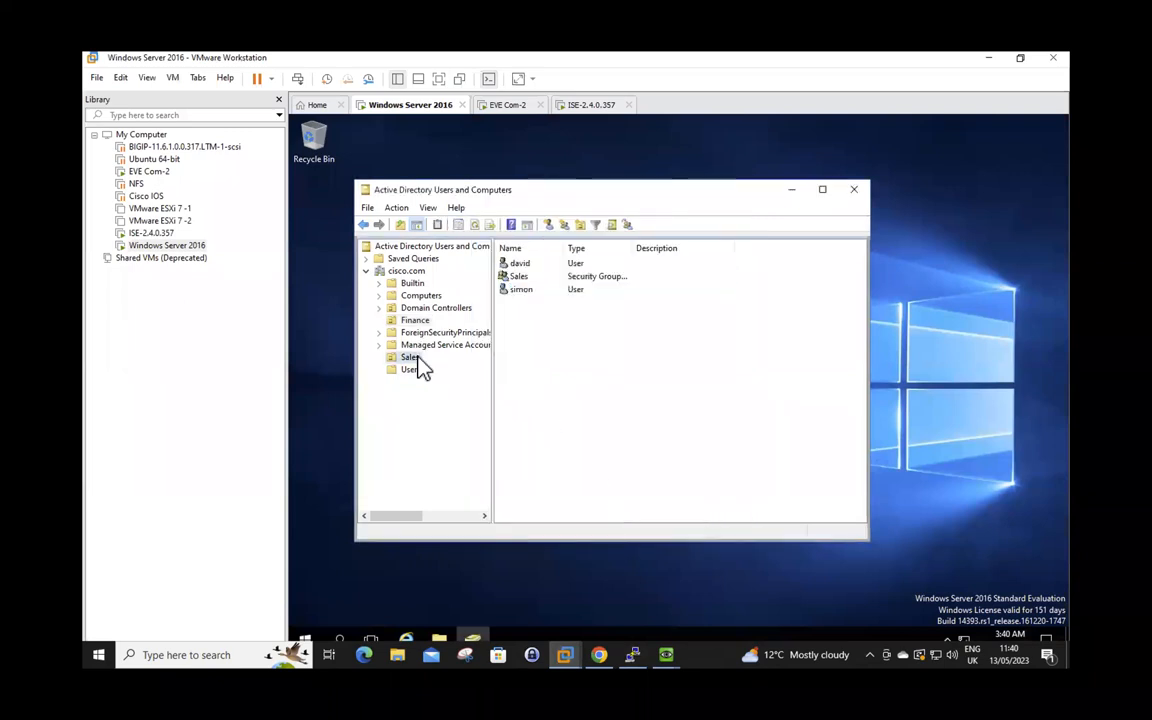
double_click(519, 263)
left_click(513, 210)
left_click(520, 320)
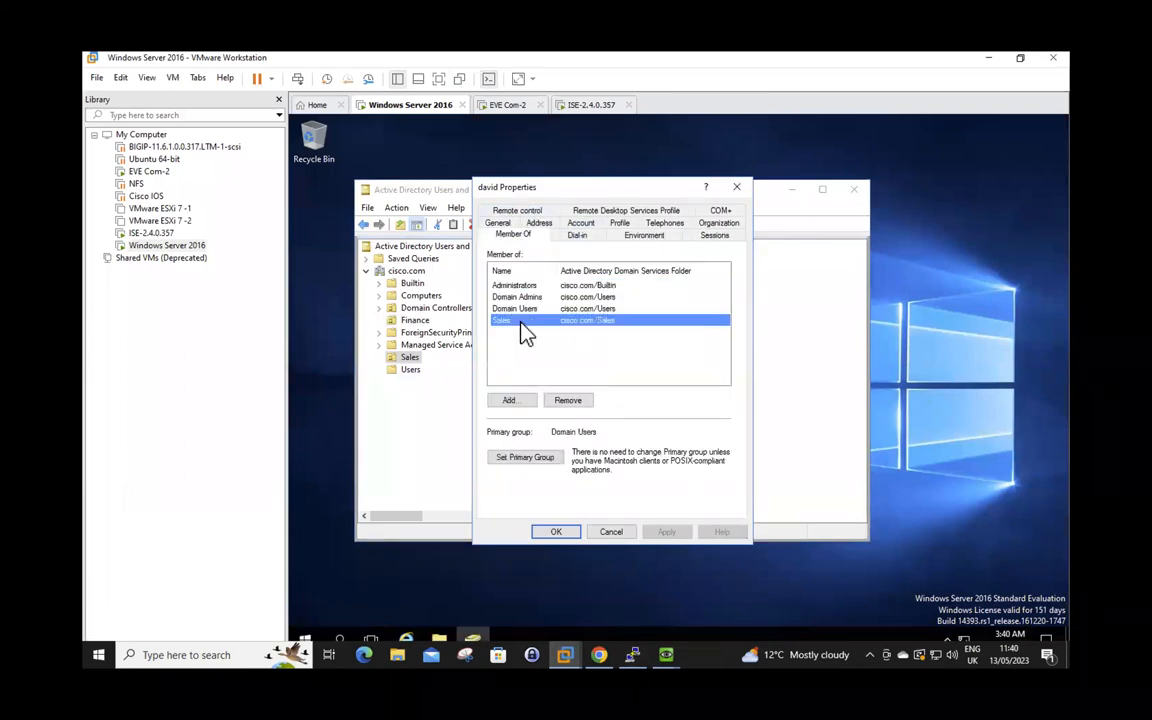
left_click(610, 531)
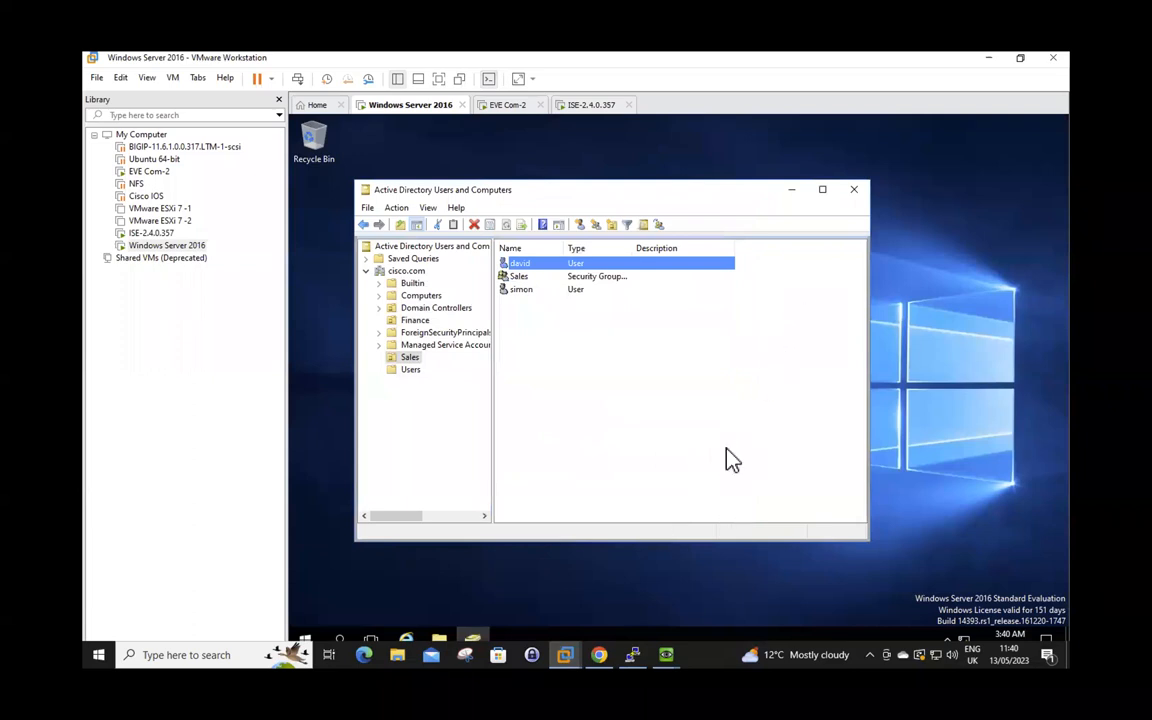
Step: Switch to Identity Services Engine in Chrome and view the groups retrieved from the cisco.com Active Directory join point
left_click(599, 656)
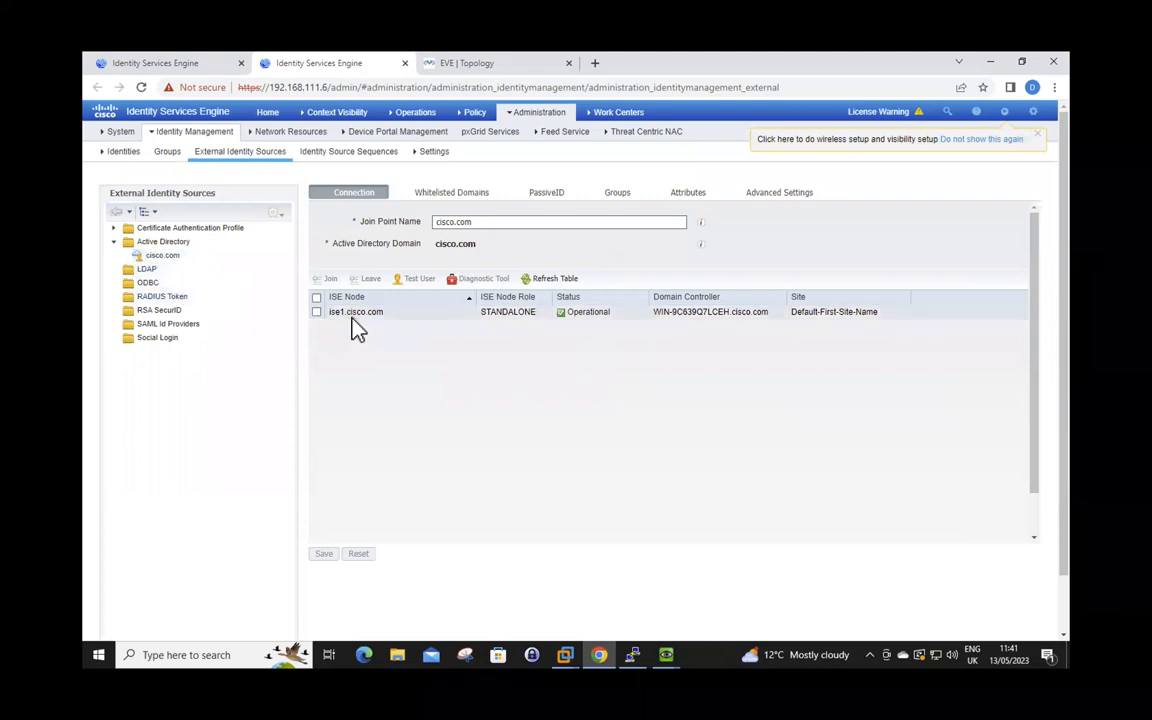
left_click(630, 200)
left_click(419, 256)
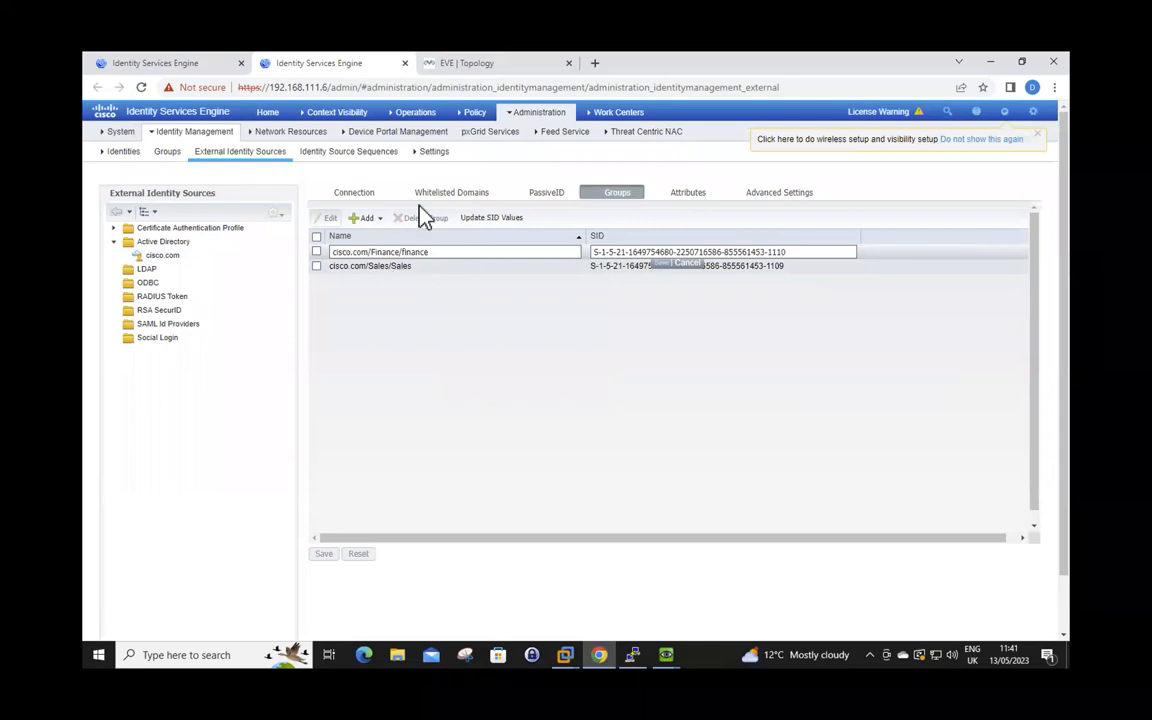
Step: Open the asa1.cisco.com network device in ISE and highlight its IP address to review the RADIUS client entry
mouse_move(553, 119)
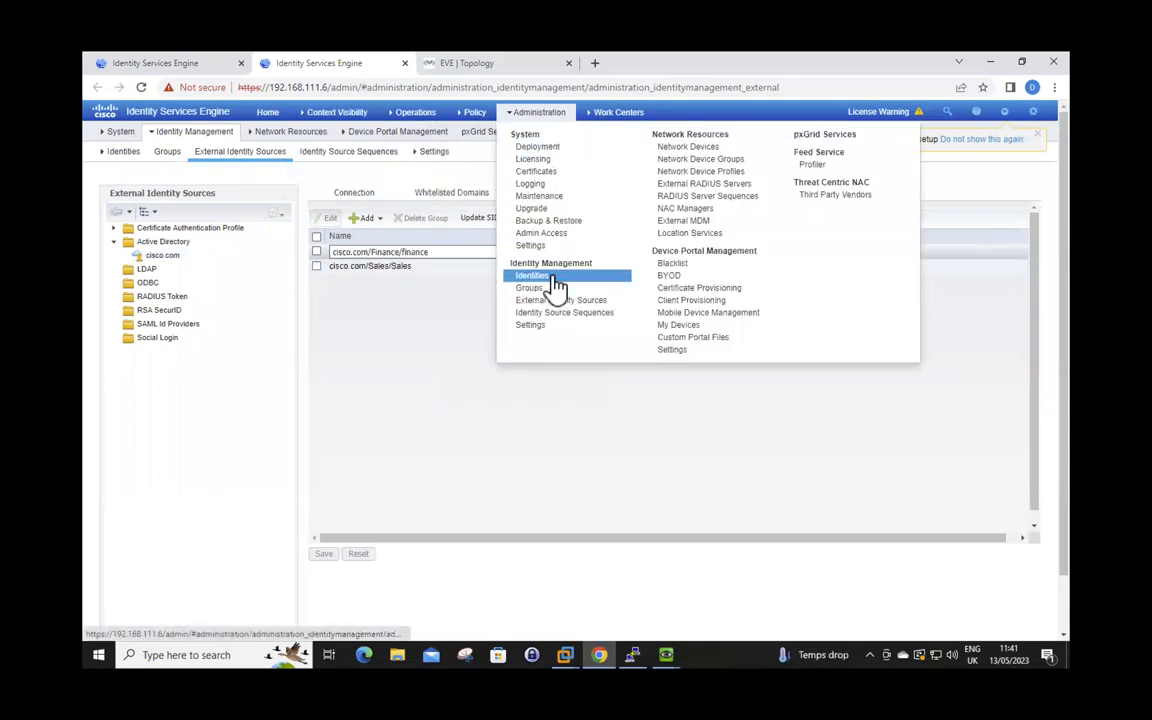
left_click(689, 147)
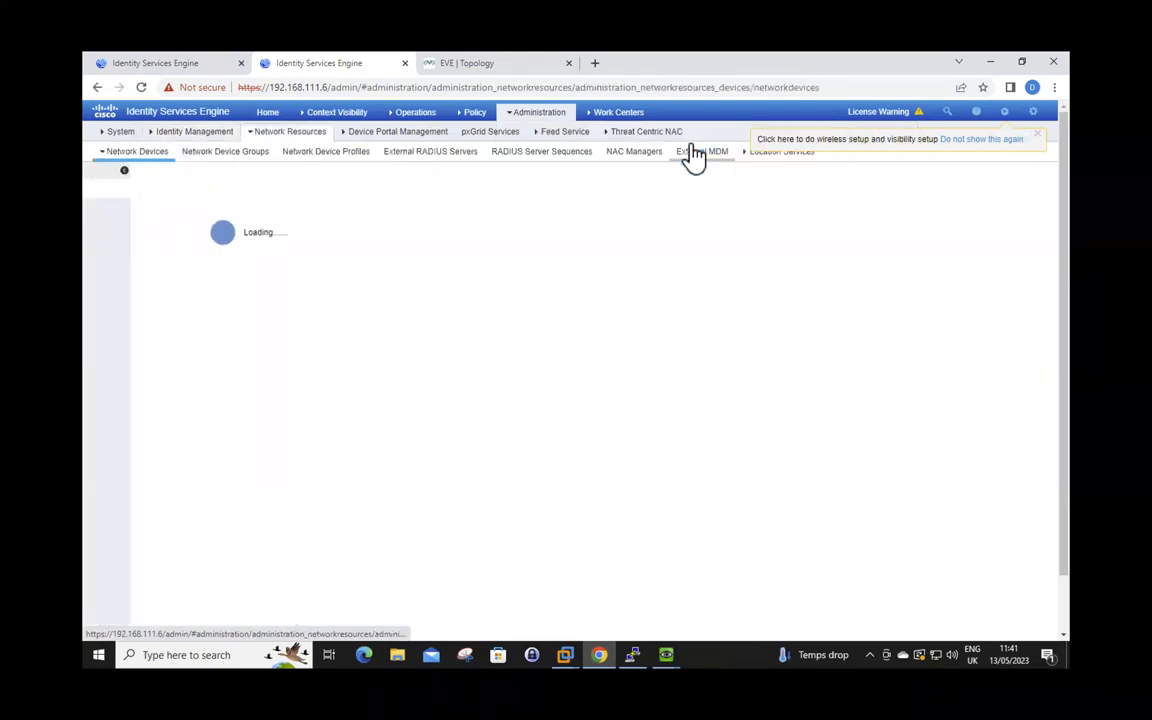
left_click(309, 256)
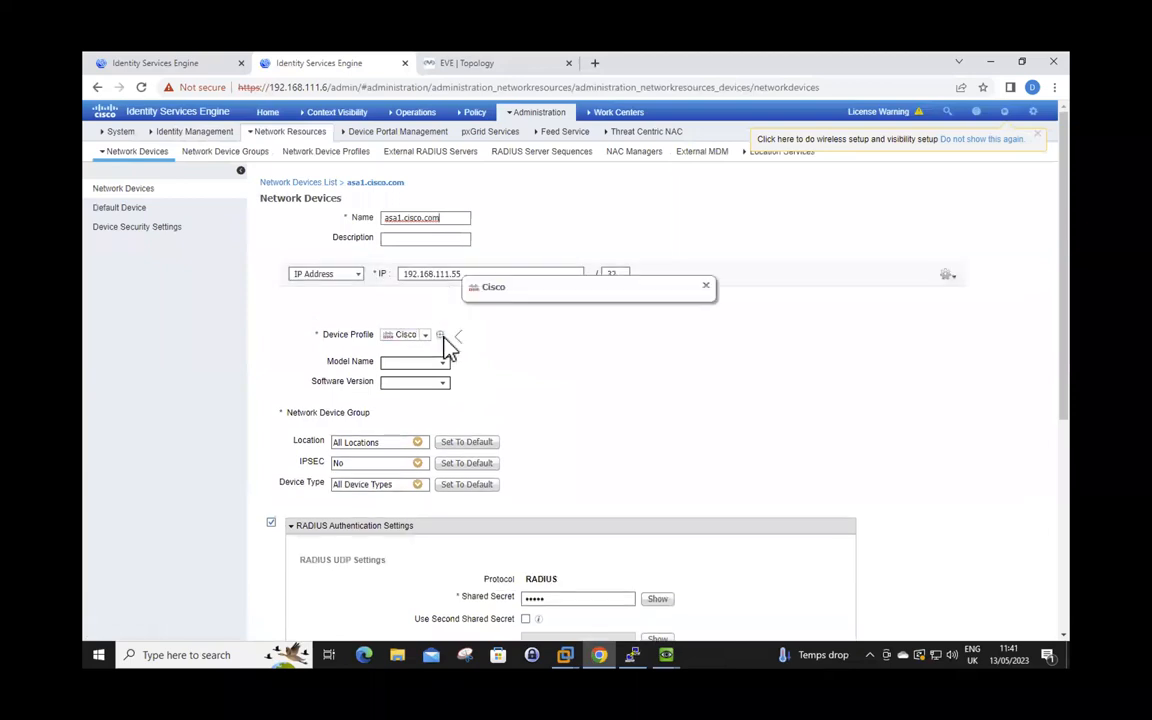
left_click(472, 278)
left_click_drag(470, 275, 404, 274)
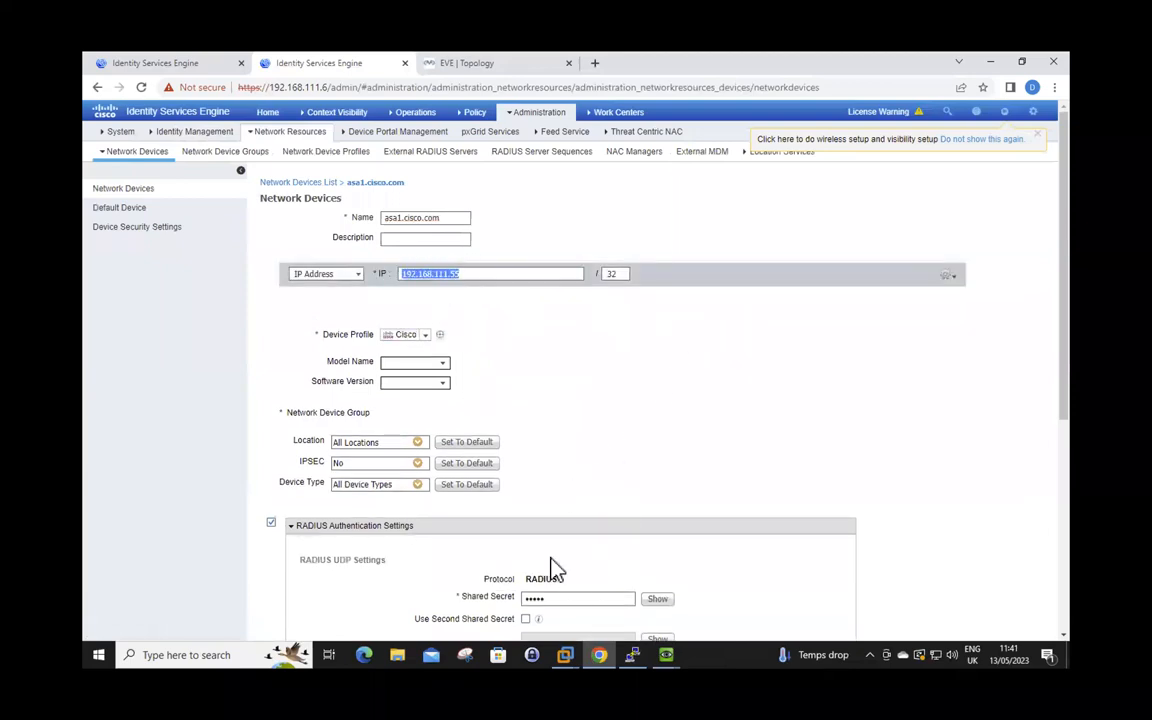
mouse_move(538, 120)
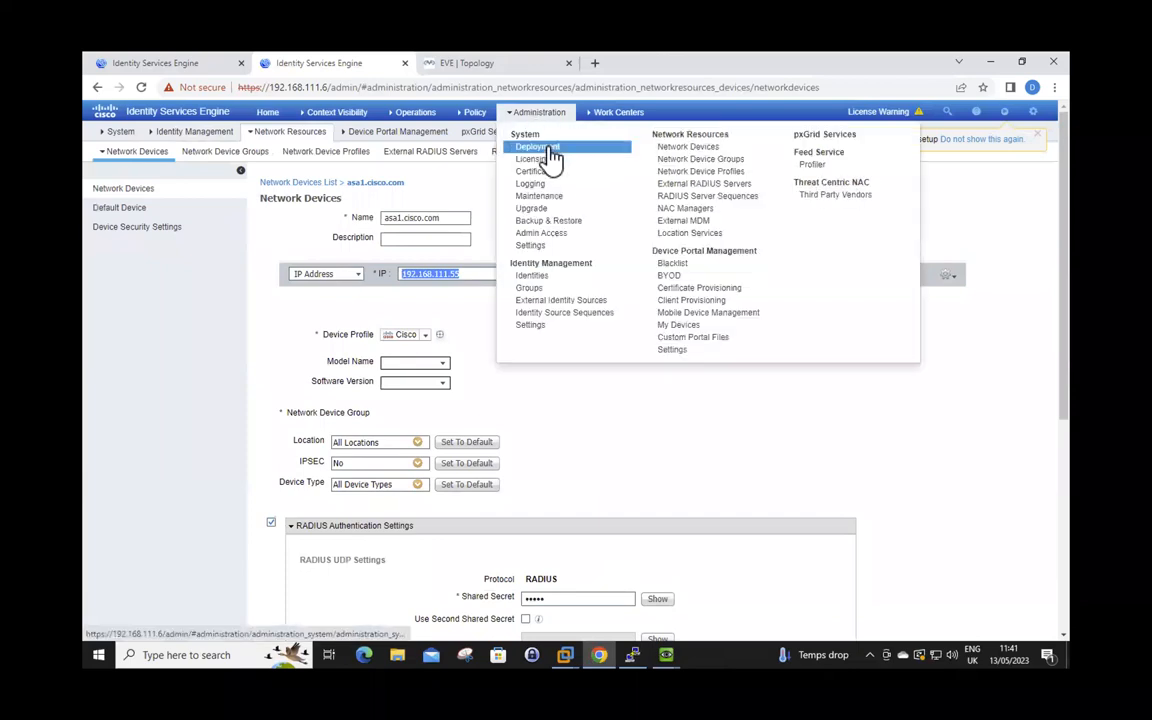
Step: Open the w365_authentication identity source sequence in ISE and review its name and the selected cisco.com and Internal Users stores
left_click(576, 314)
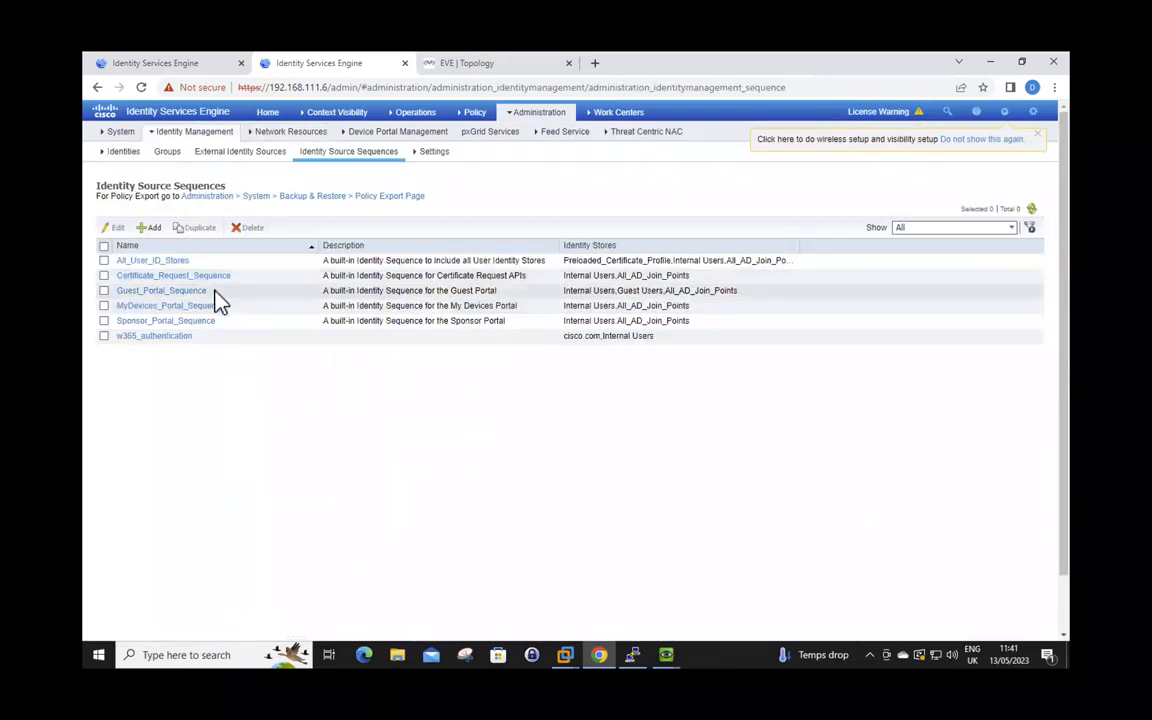
left_click(165, 336)
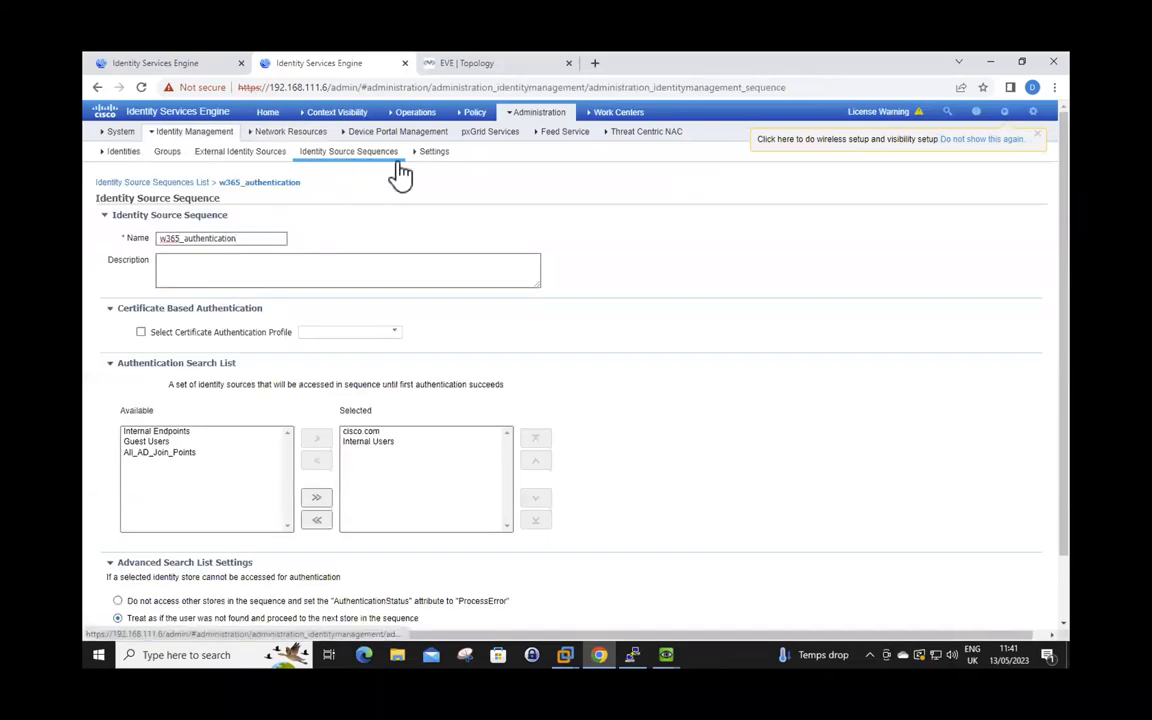
left_click_drag(238, 239, 159, 257)
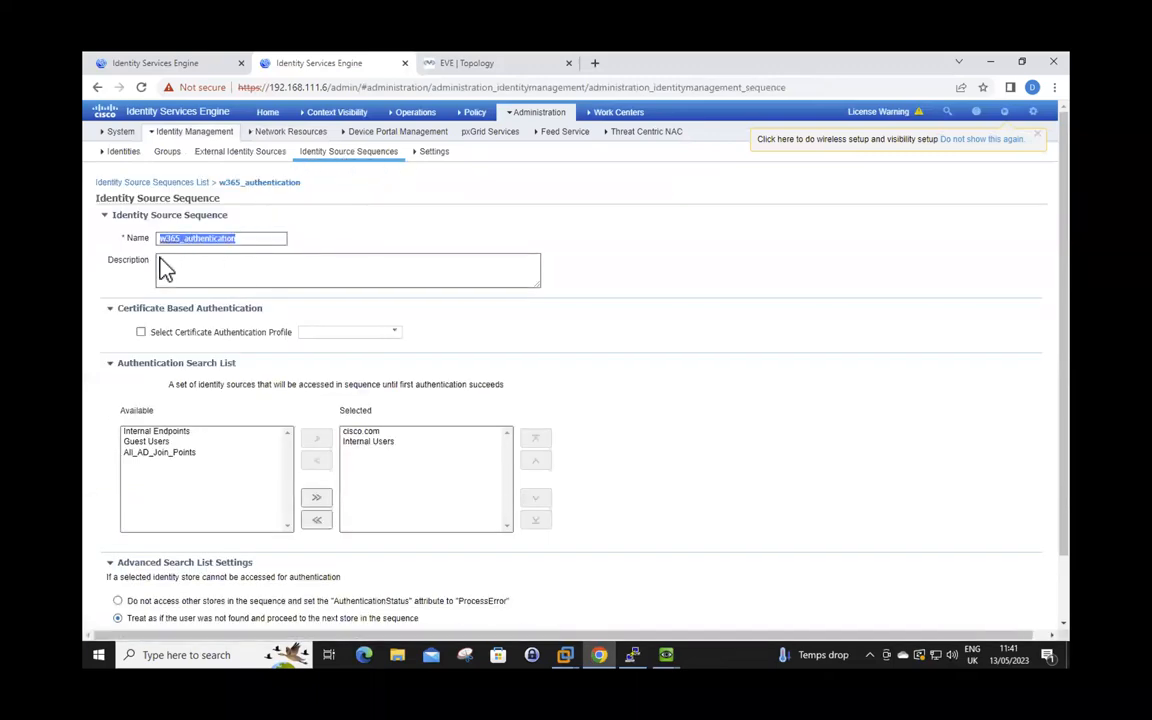
left_click(355, 434)
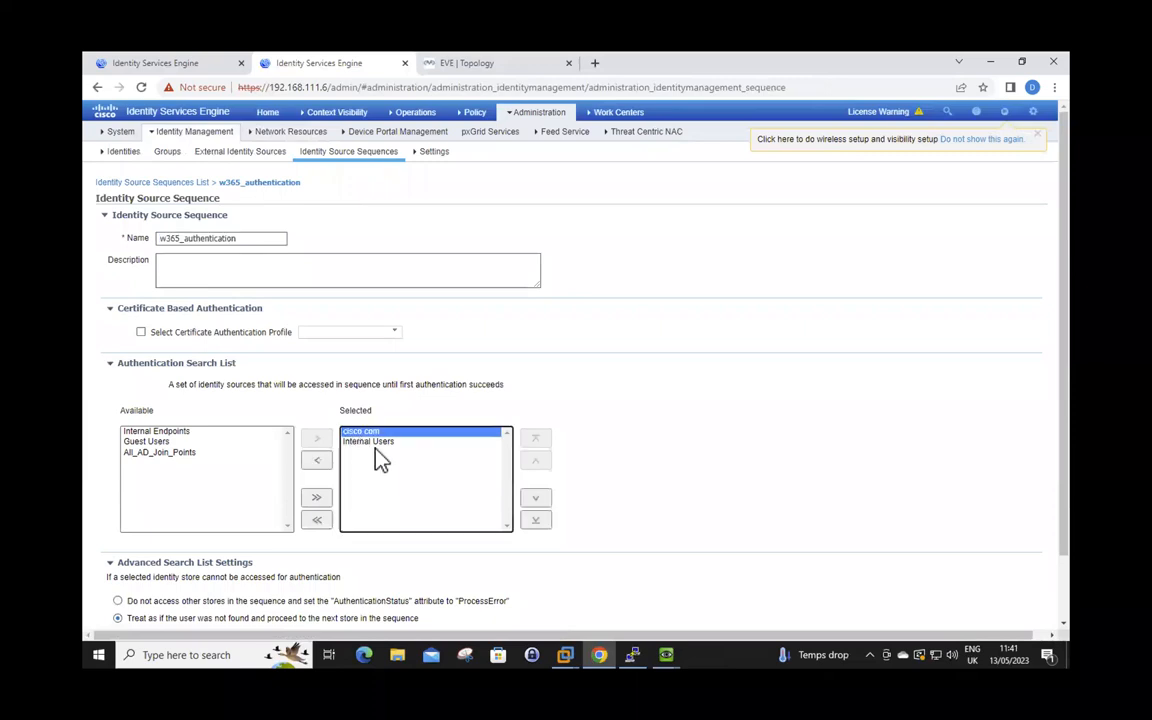
left_click(372, 442)
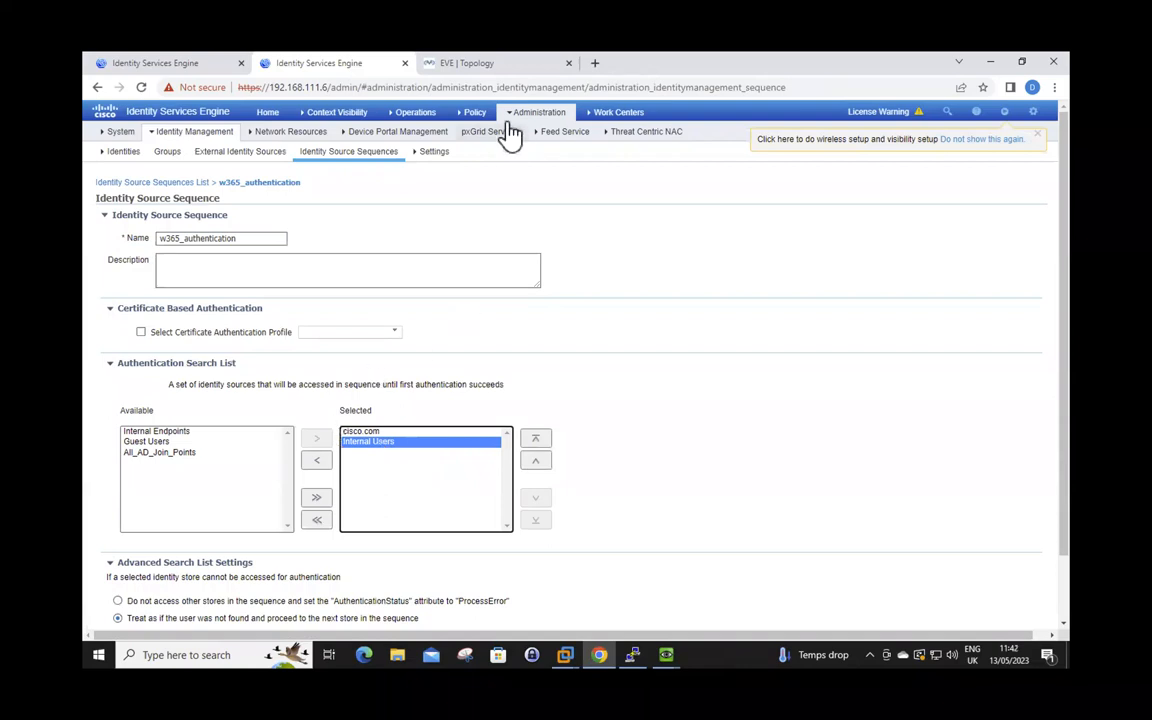
Step: Open the RA_VPN Users authentication rule's conditions in the Default policy set and highlight the Tunnel-Group-Name value
mouse_move(476, 116)
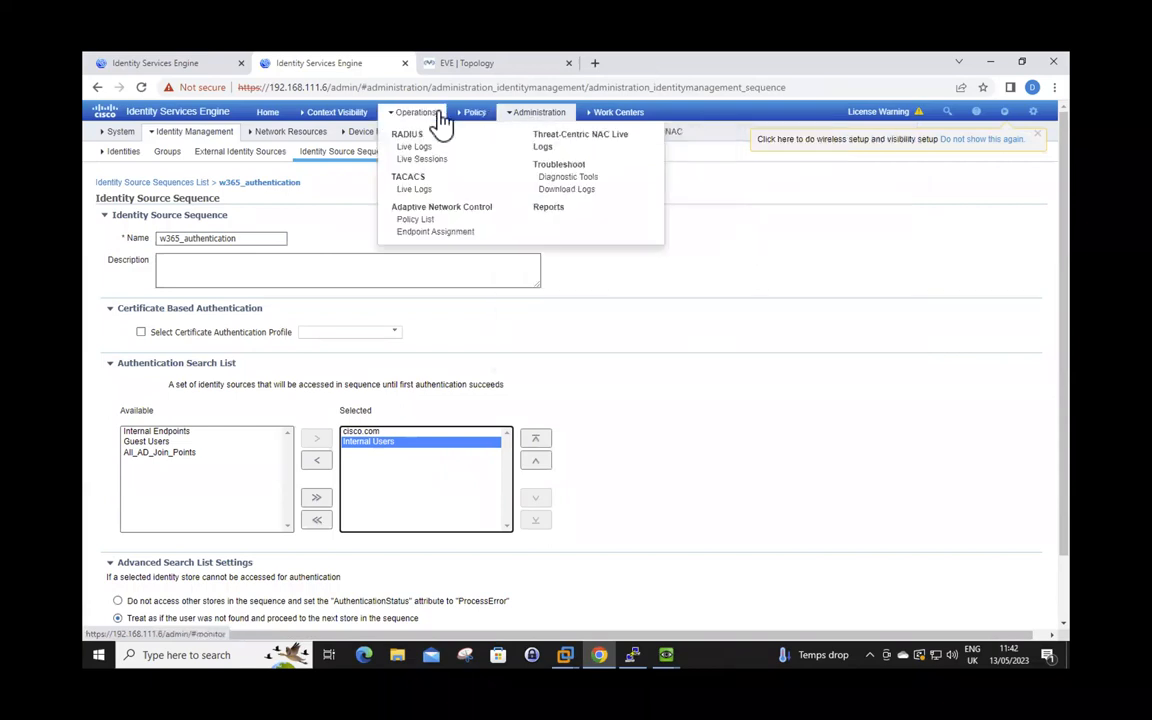
left_click(180, 66)
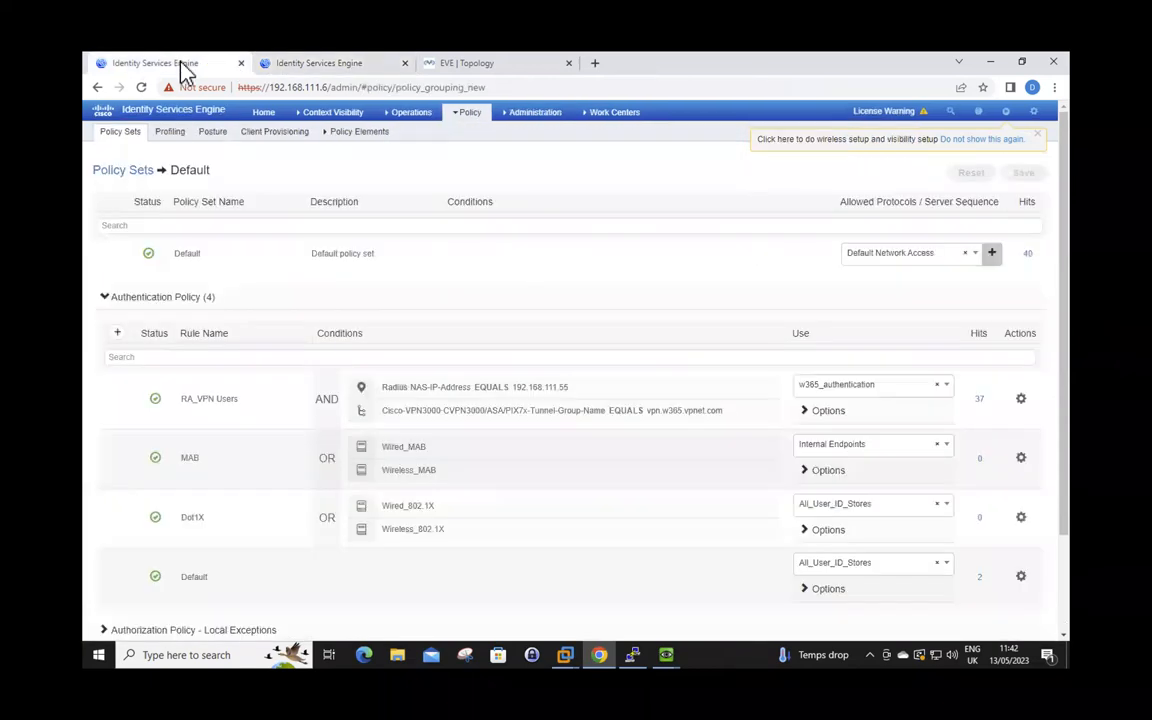
left_click(114, 136)
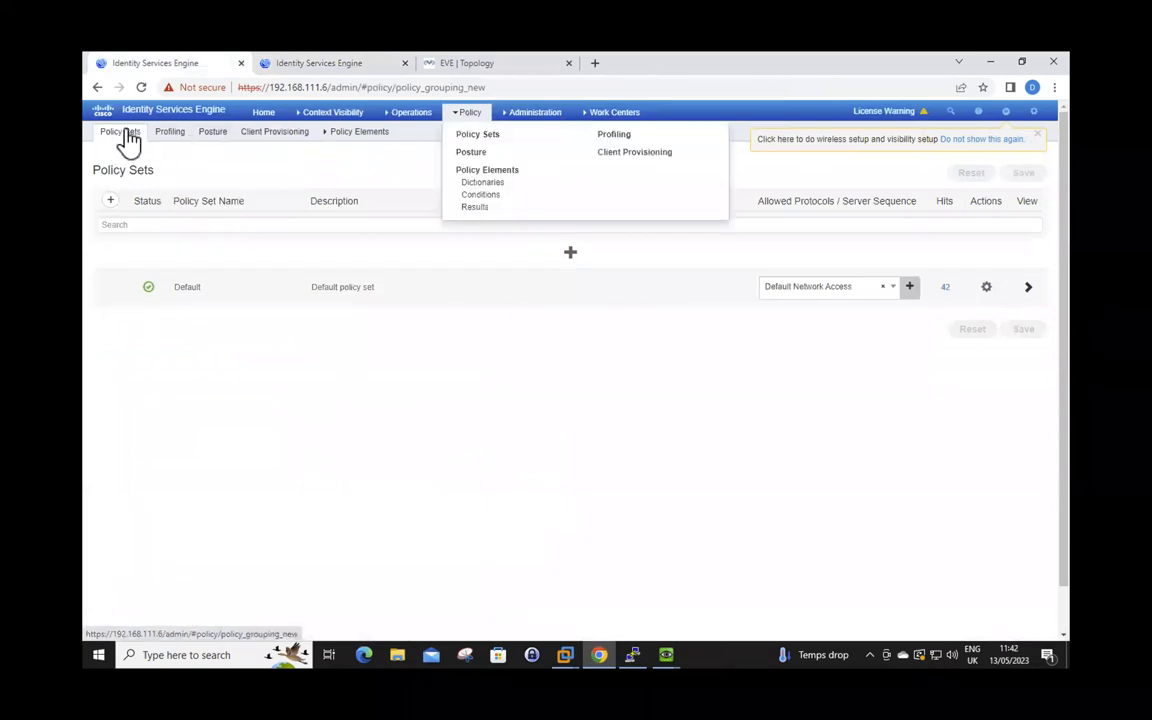
left_click(1029, 290)
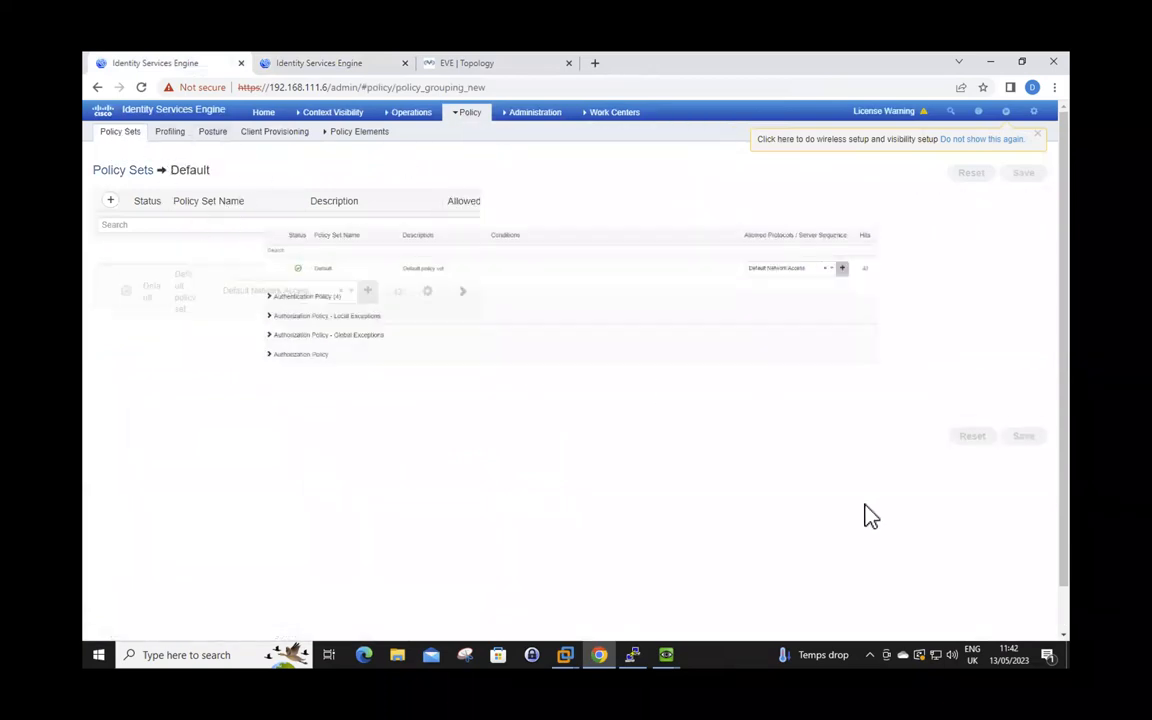
left_click(106, 305)
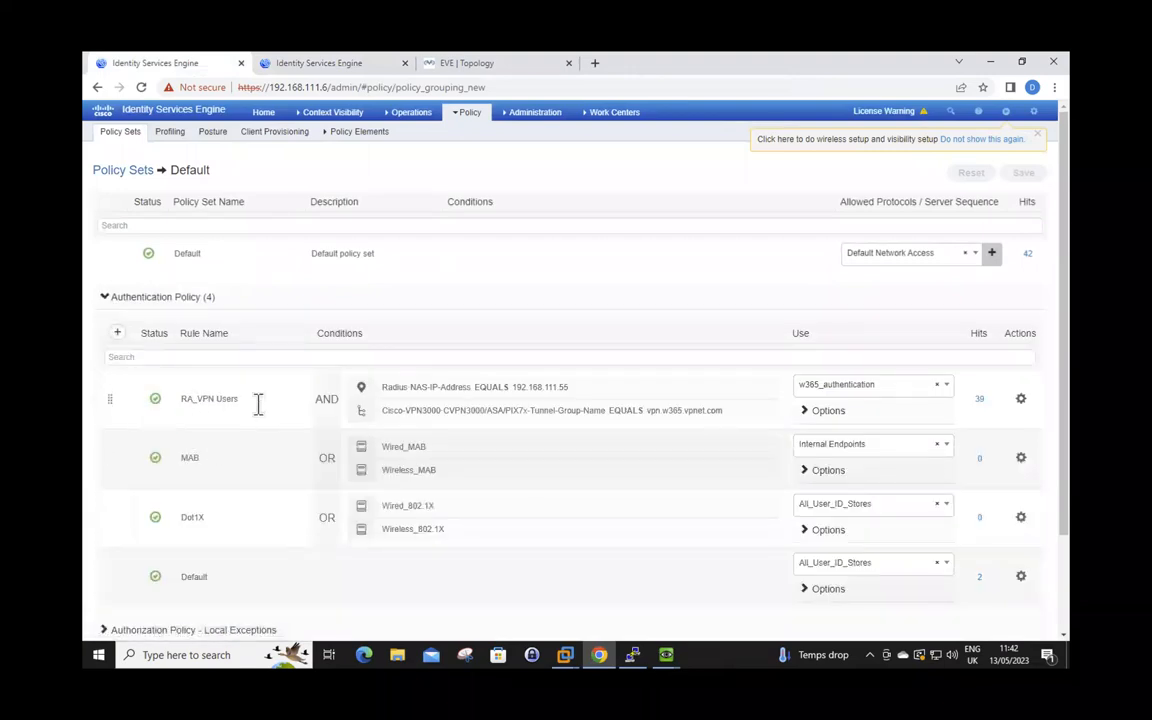
left_click(551, 407)
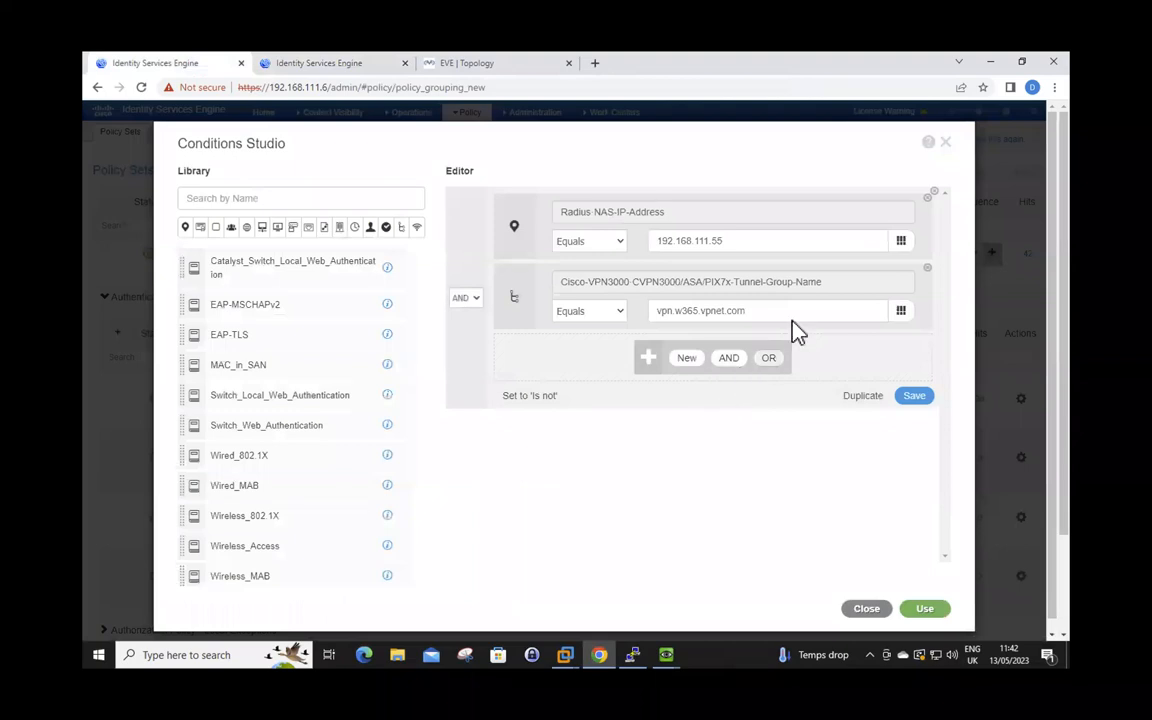
mouse_move(807, 290)
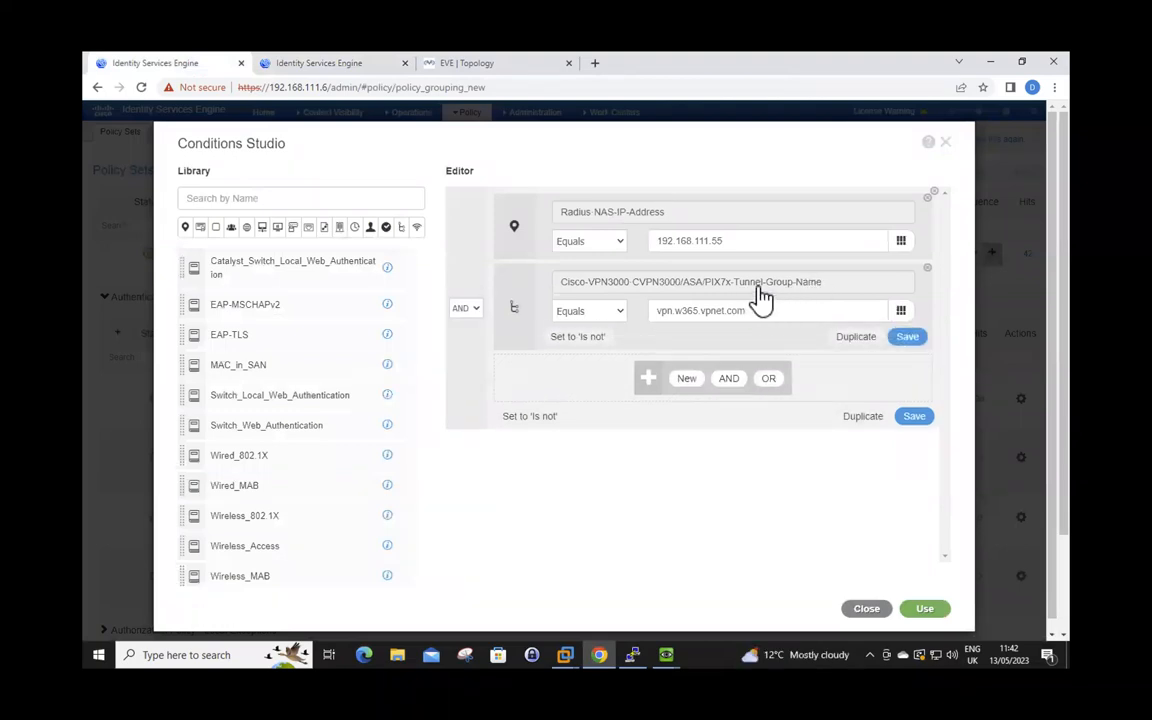
left_click_drag(757, 310, 658, 318)
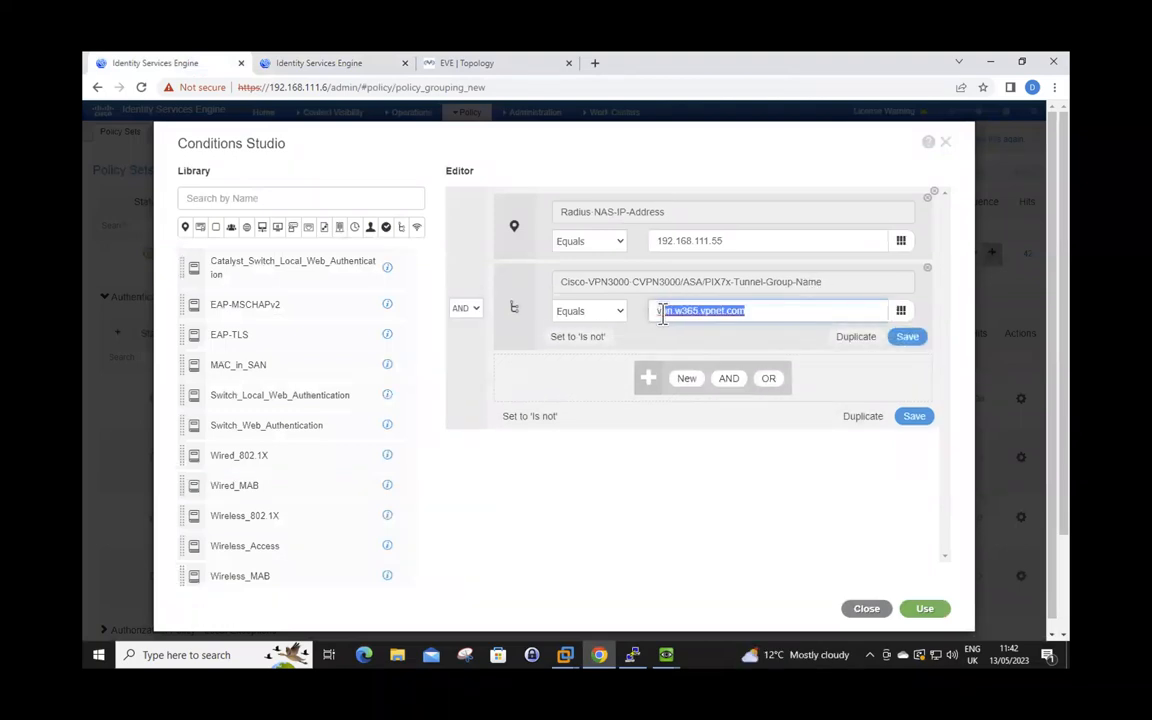
Step: Switch to the ASAv console, run "sh running-config tunnel-group" and highlight the tunnel group name, then return to ISE
left_click(633, 655)
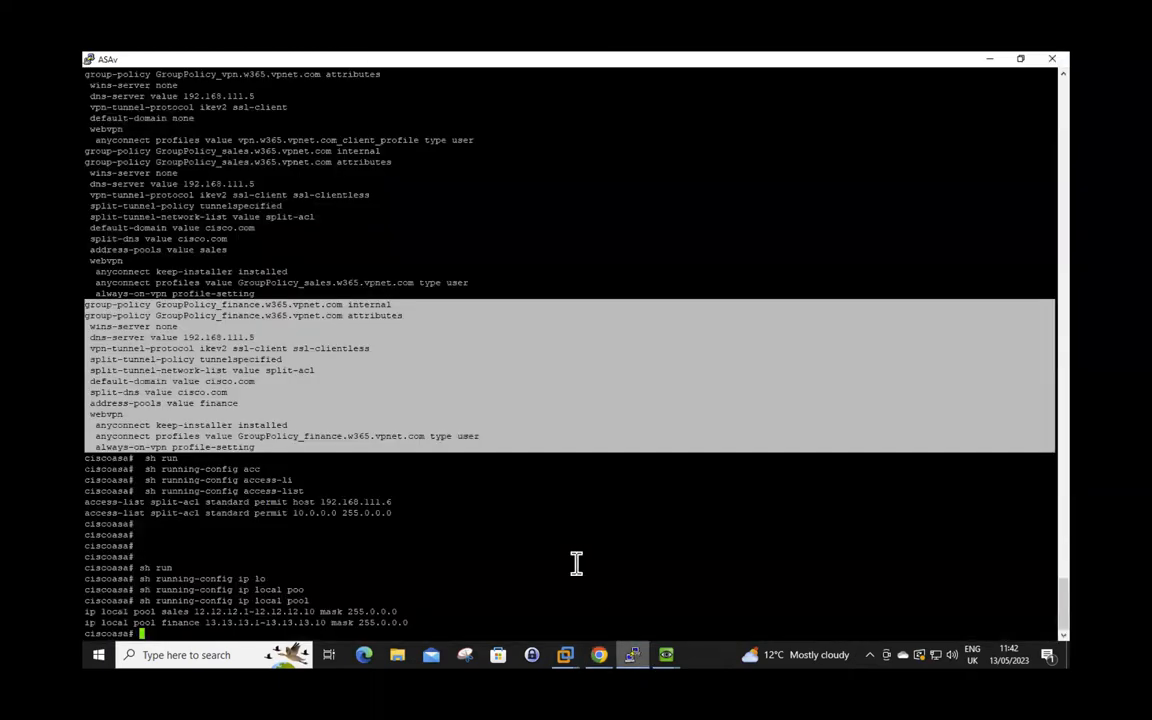
type("sh run")
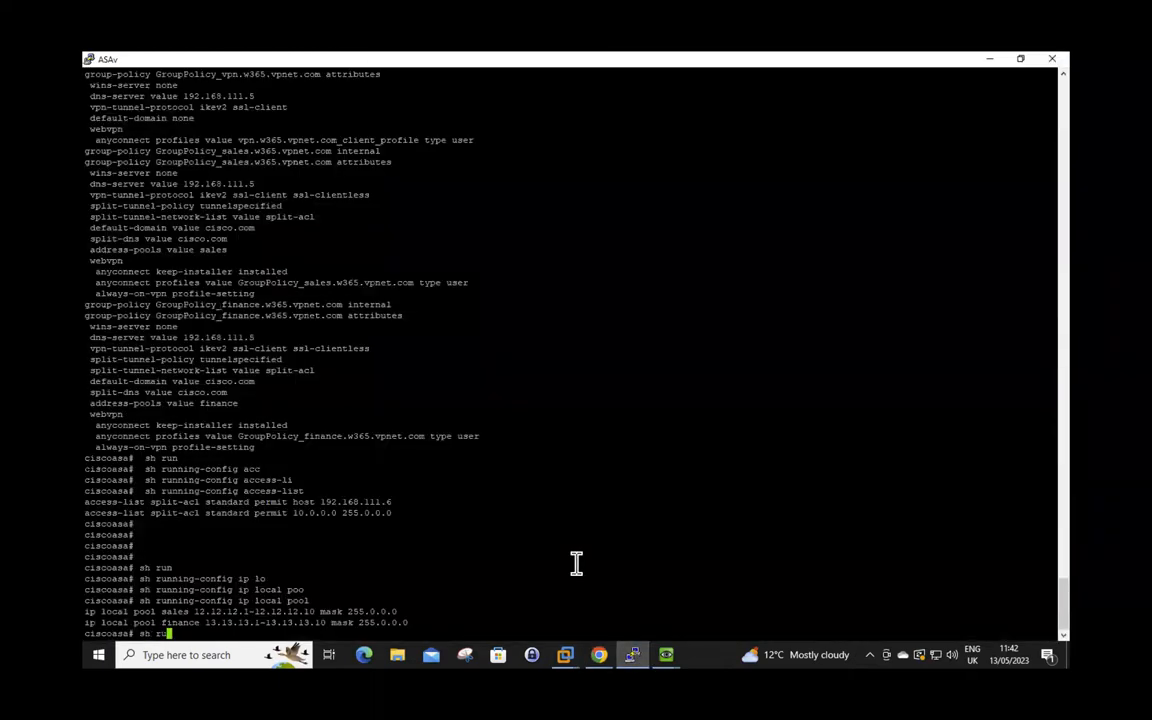
key("Tab")
type("tu")
key("Tab")
key("Return")
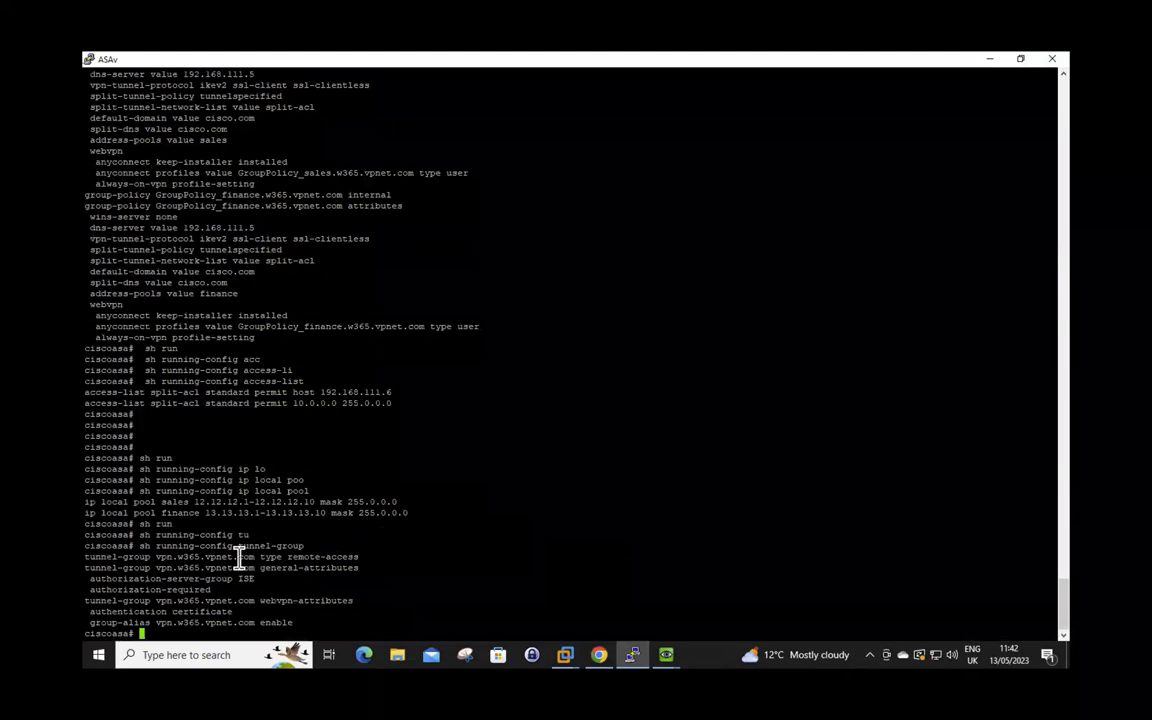
double_click(210, 557)
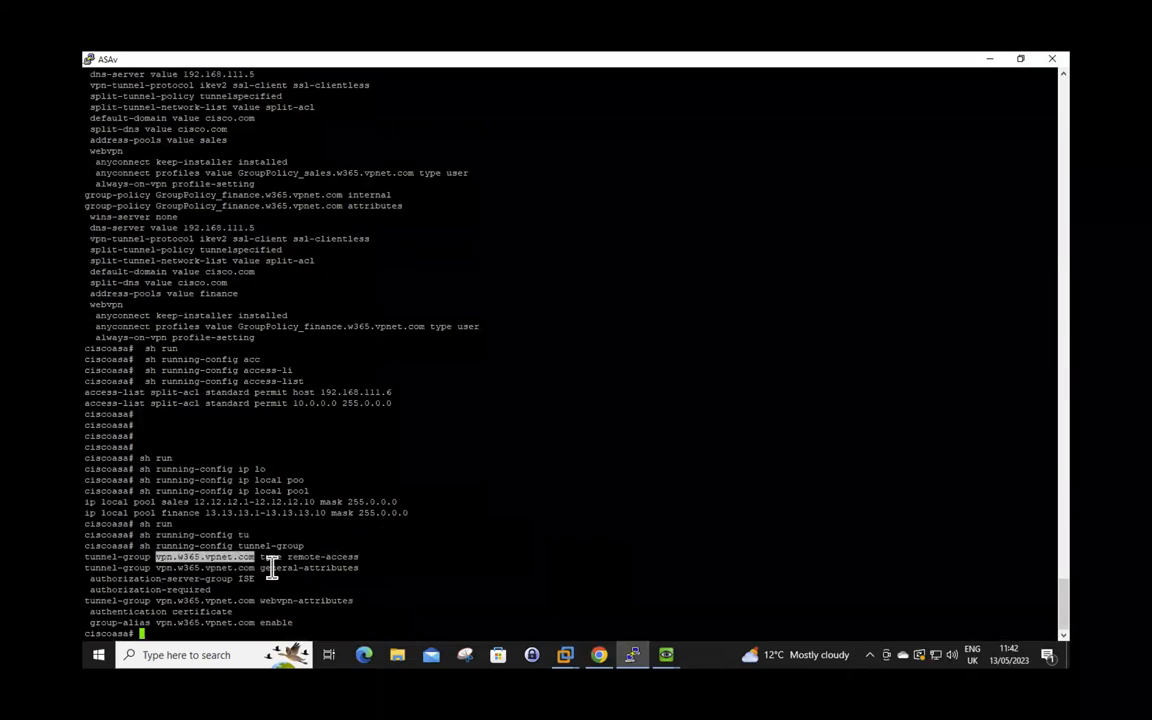
left_click(991, 62)
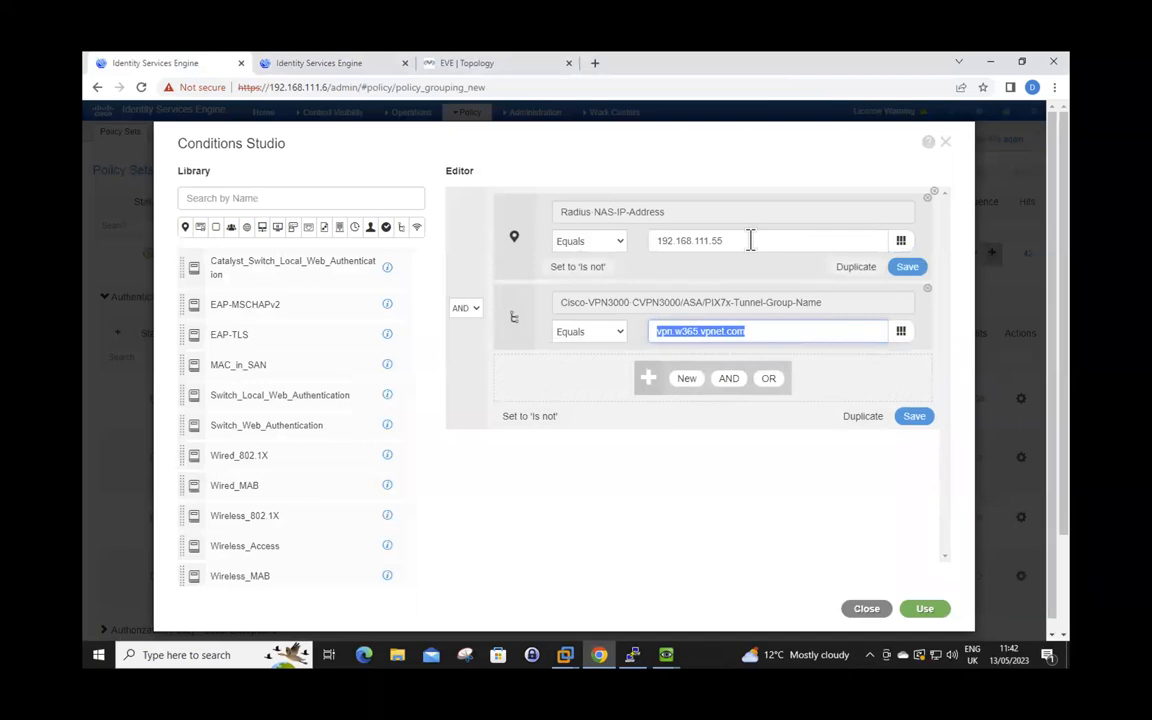
Step: Run "sh int ip bri" in the ASAv console and highlight the GigabitEthernet0/2 IP address, then return to ISE
left_click(633, 655)
left_click(594, 557)
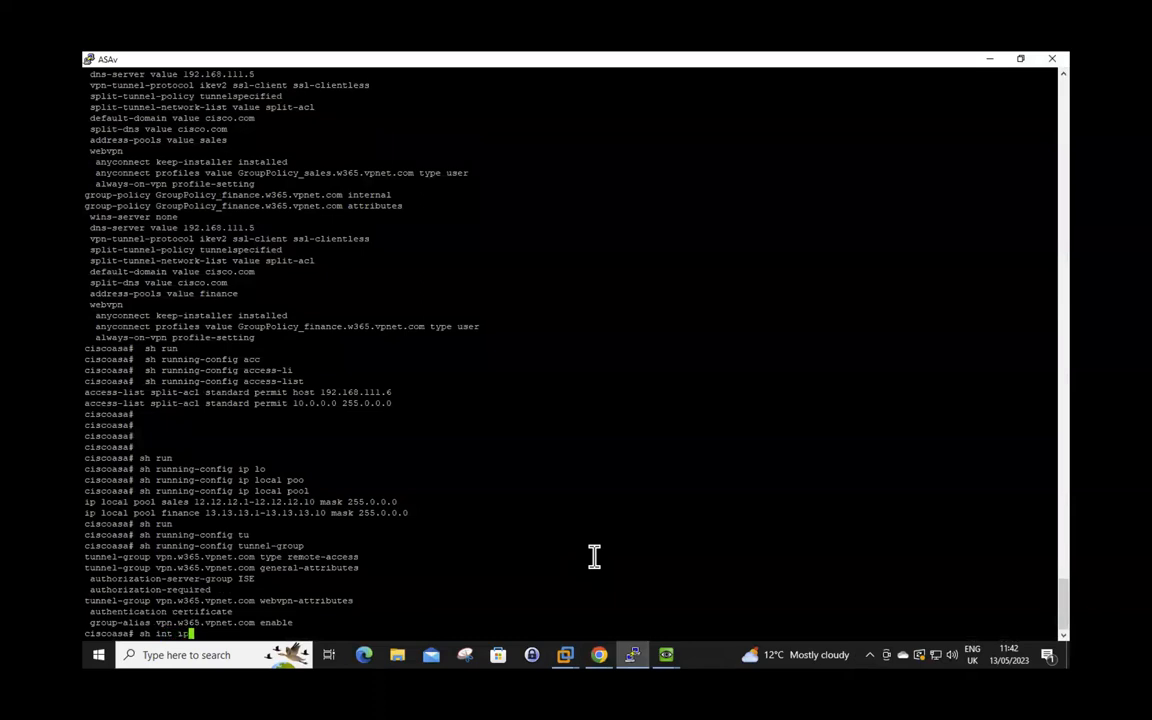
type("i")
key("Return")
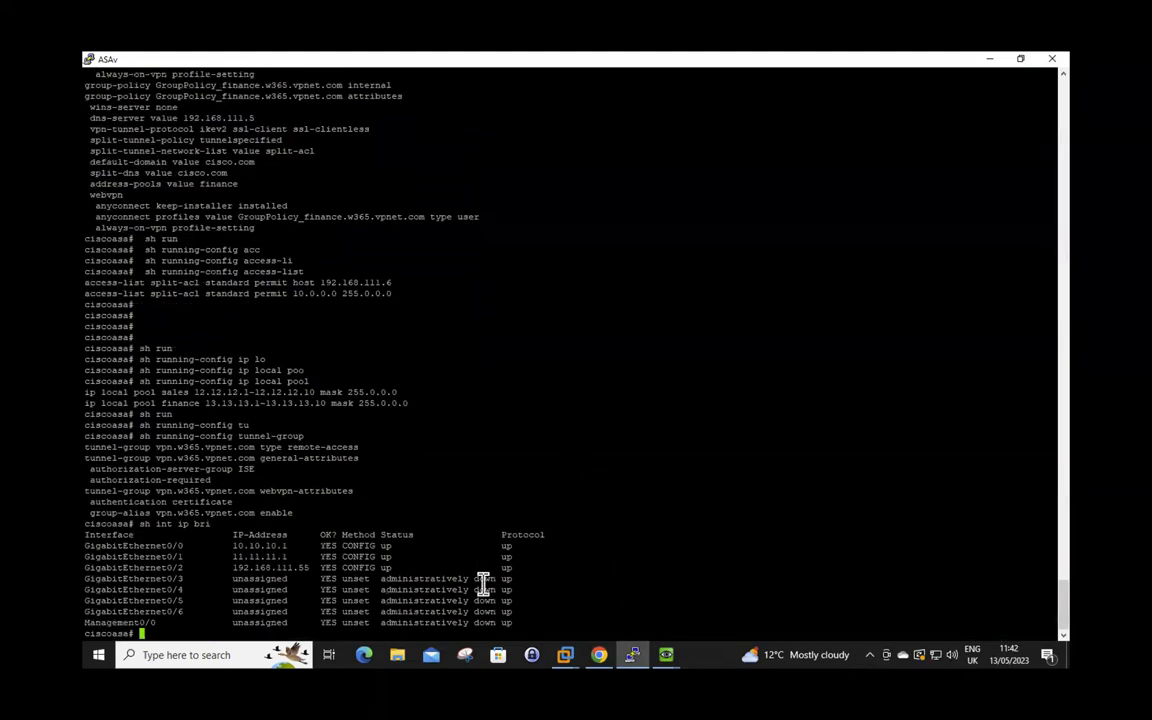
double_click(290, 568)
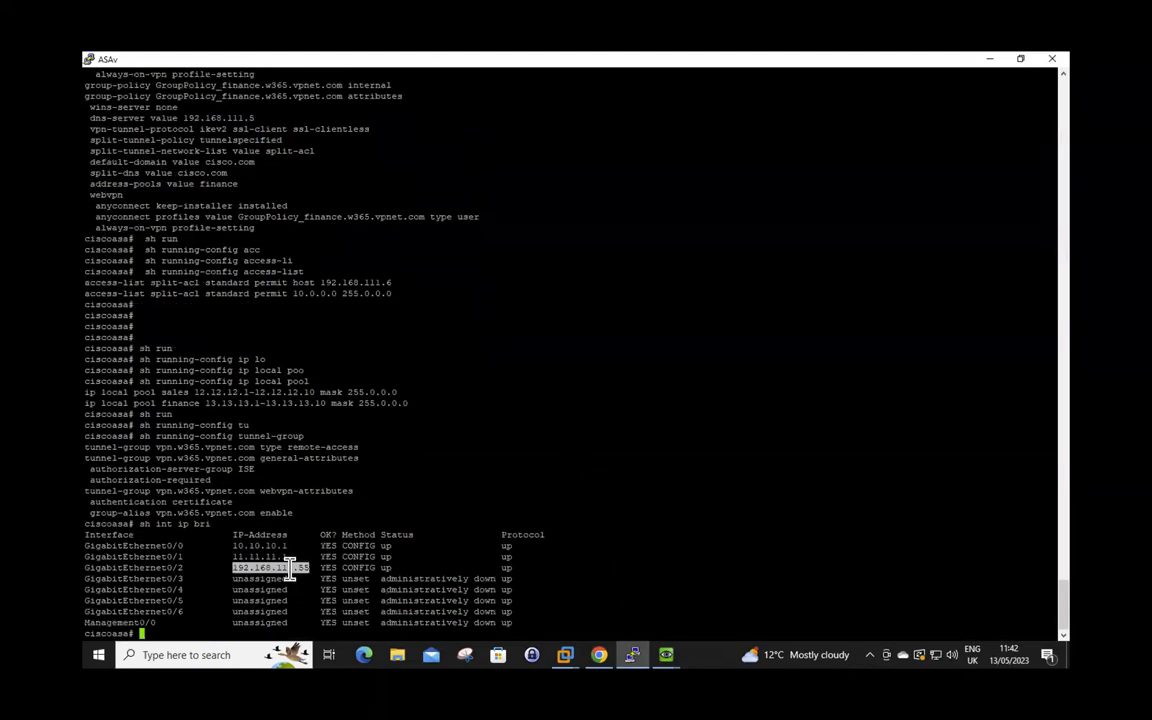
left_click(988, 62)
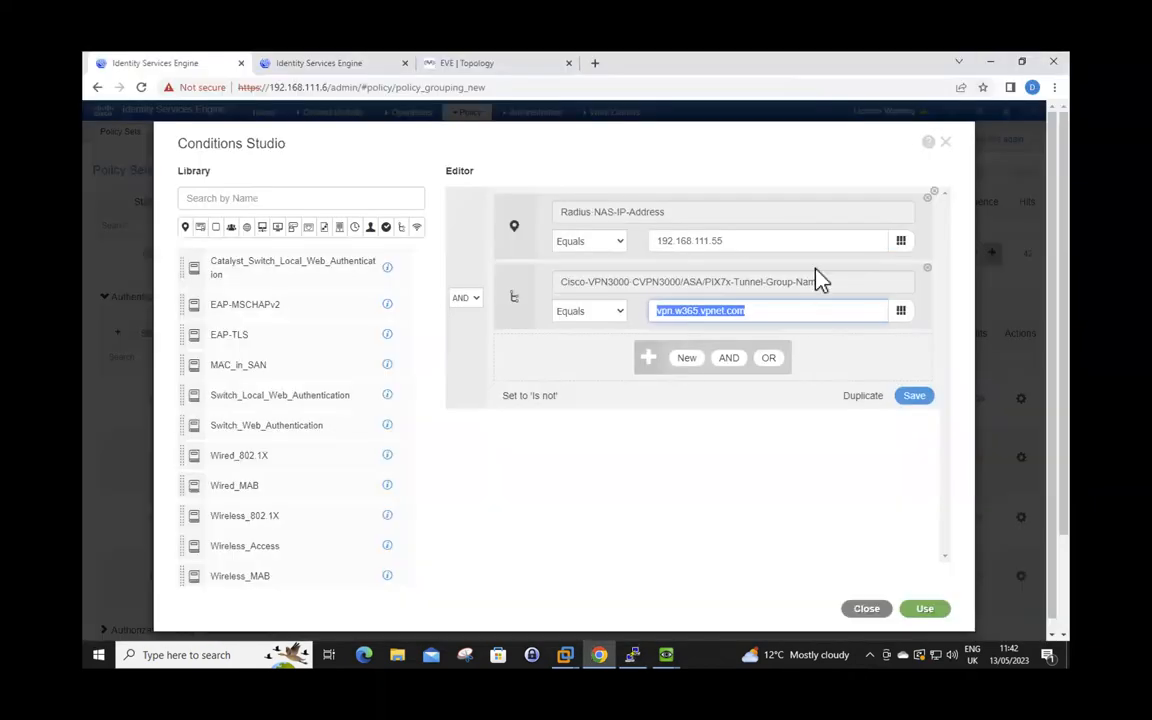
Step: Close the RA_VPN Users conditions without saving and expand the rule's options for authentication failure, missing user and process failure
left_click(872, 612)
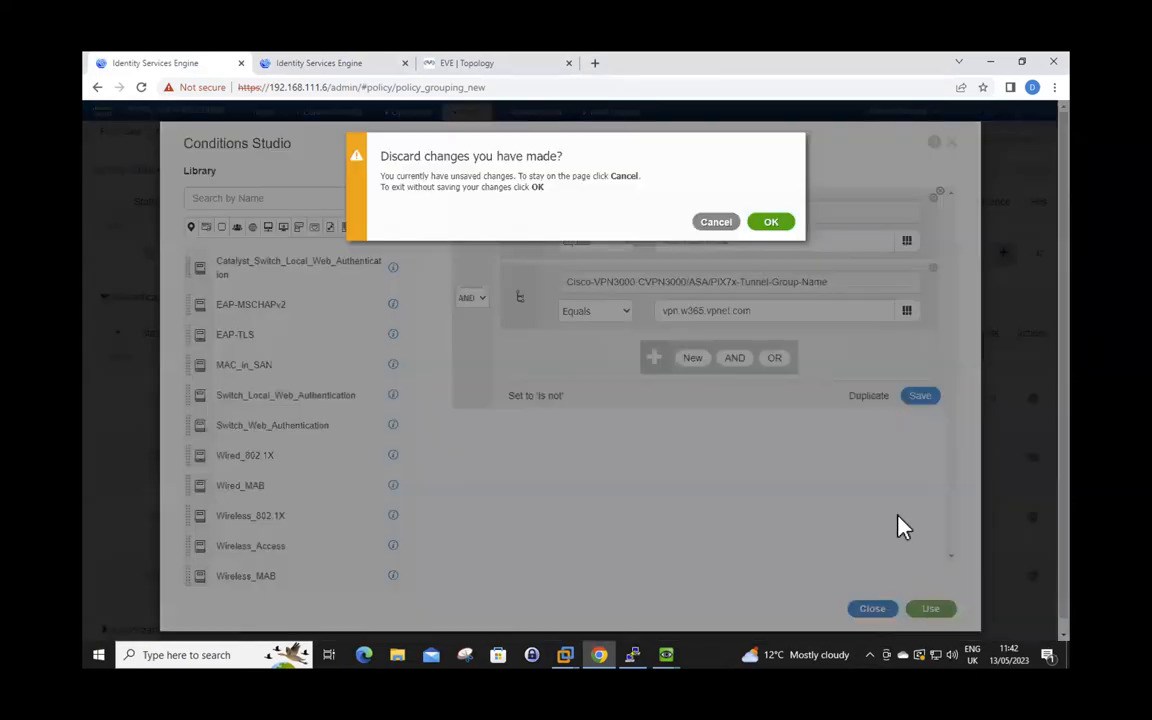
left_click(771, 222)
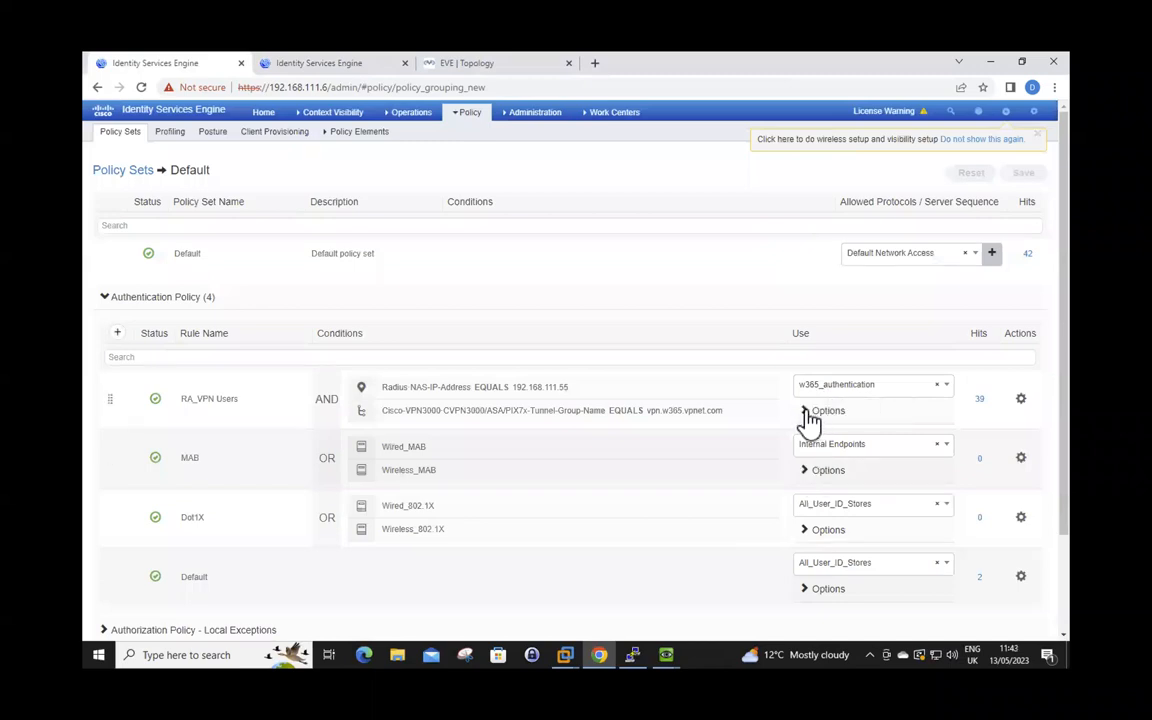
left_click(810, 411)
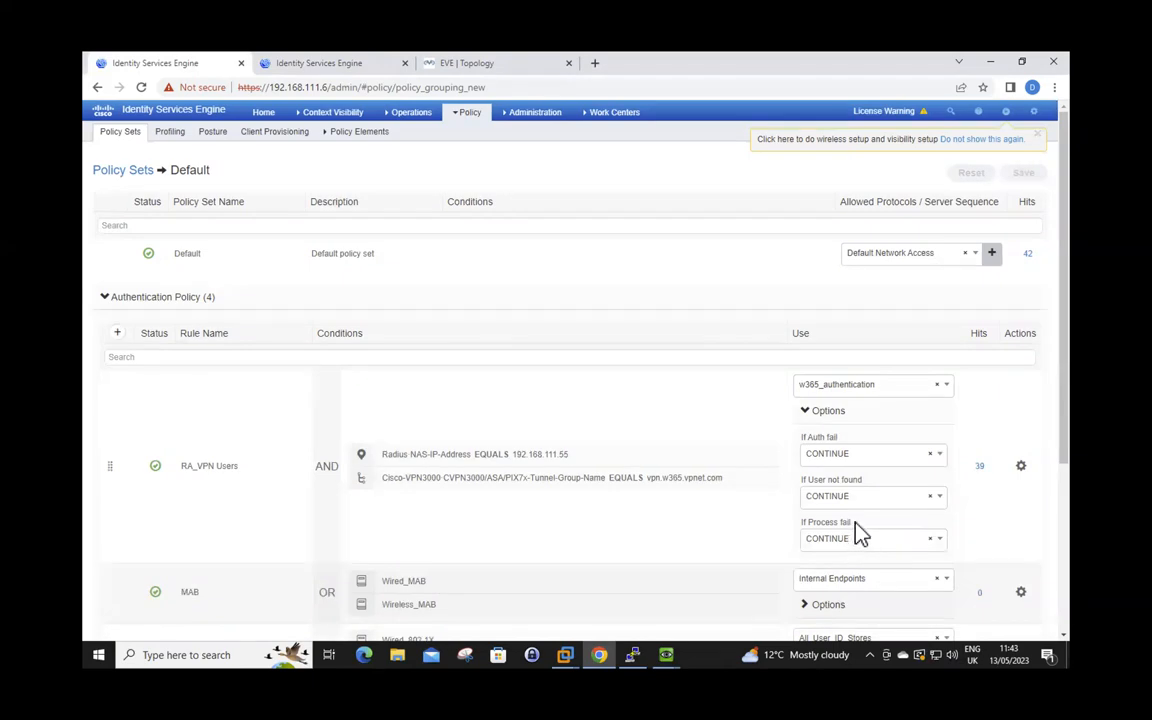
Step: Expand the Default policy set's main Authorization Policy to view the RAVPN_Sales_Profile and RAVPN_Finance_Profile rules
scroll(860, 535, "down", 5)
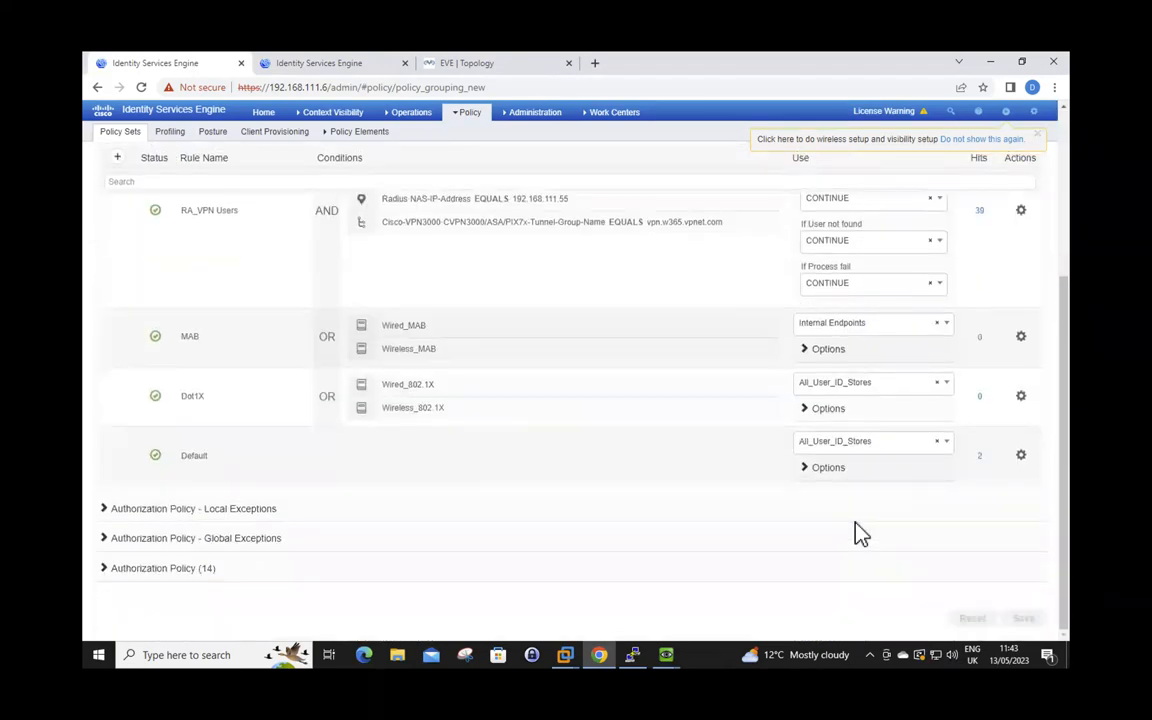
left_click(104, 508)
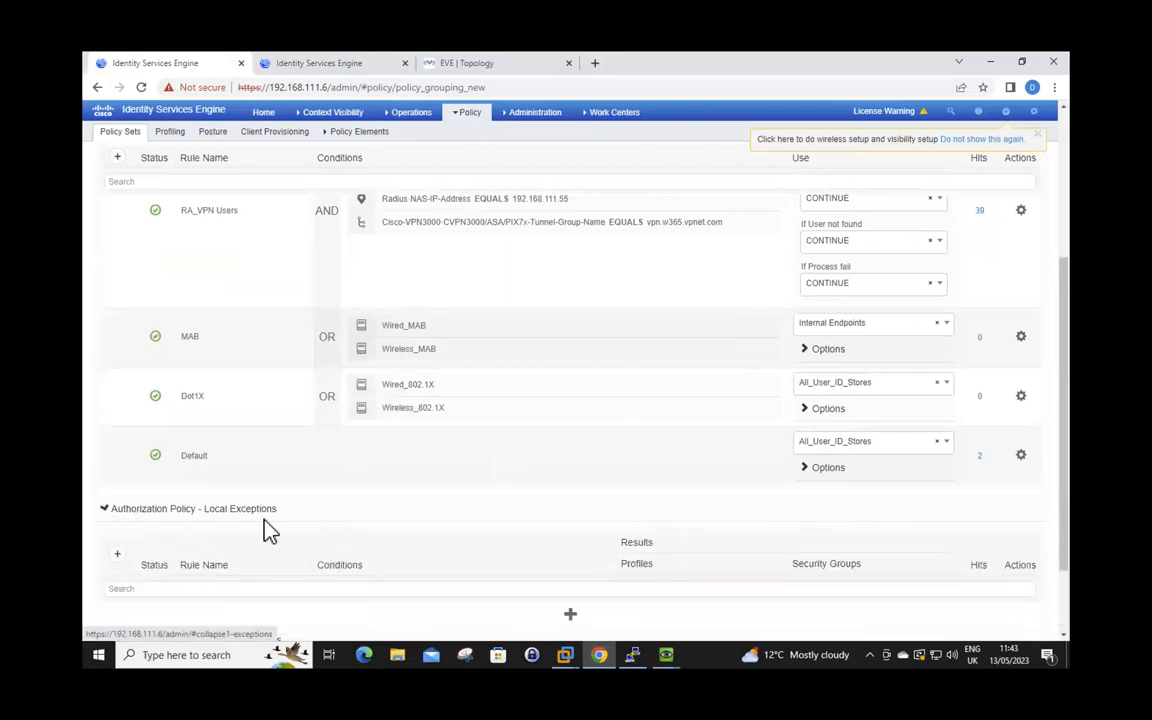
scroll(465, 525, "down", 2)
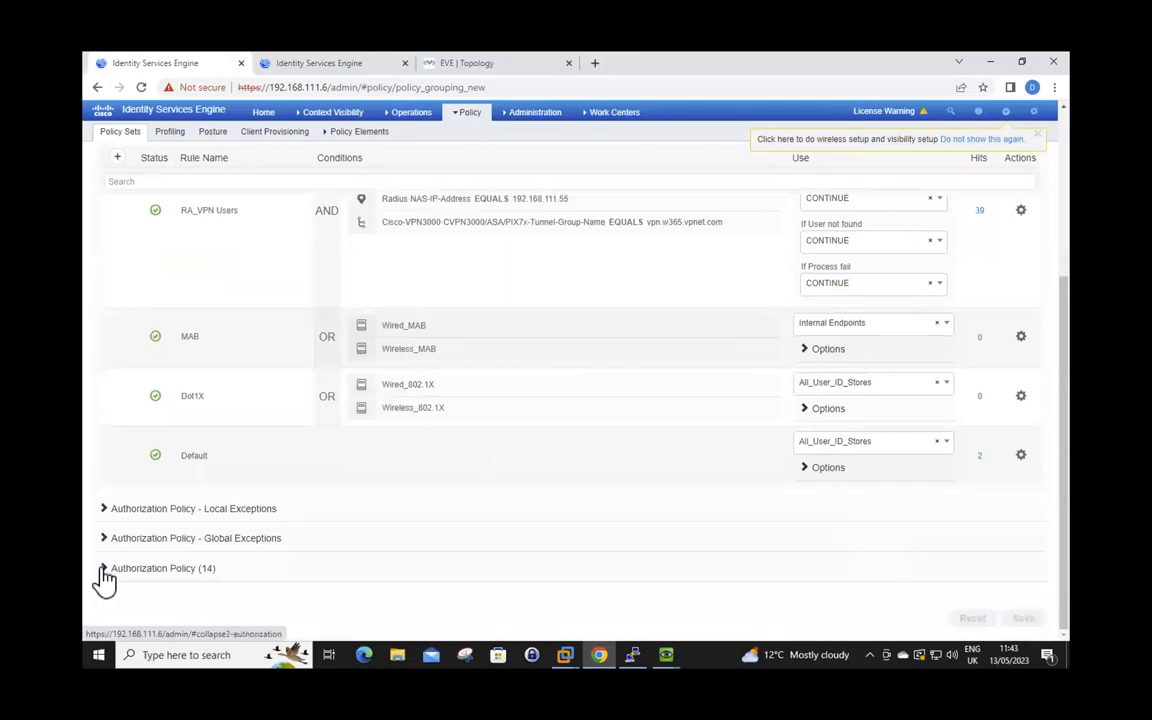
left_click(104, 568)
scroll(335, 510, "down", 4)
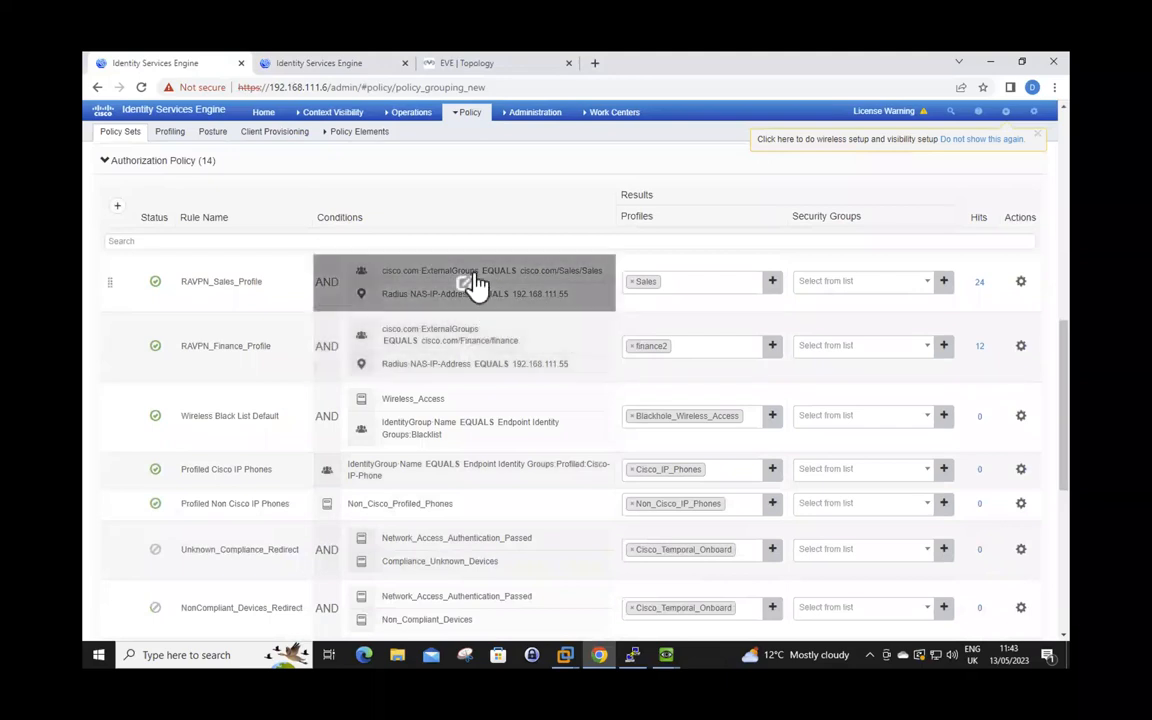
Step: Review the RAVPN_Sales_Profile rule's external group and NAS IP address conditions, and close them without saving
left_click(465, 289)
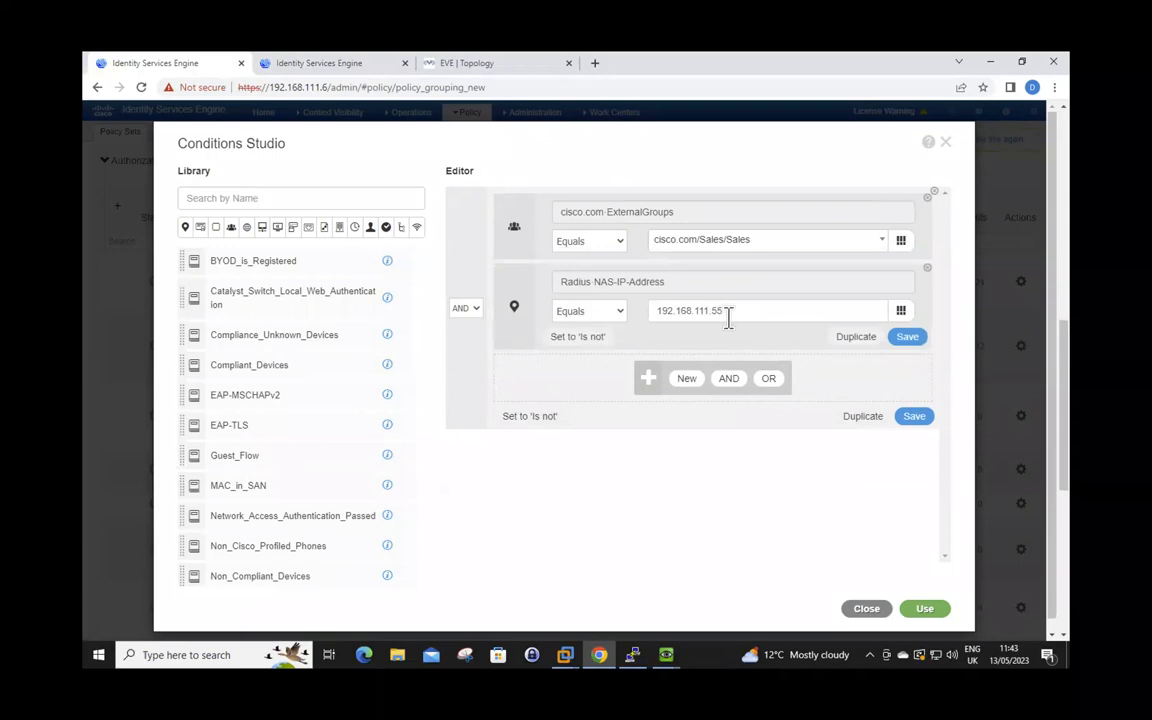
left_click(865, 612)
left_click(767, 224)
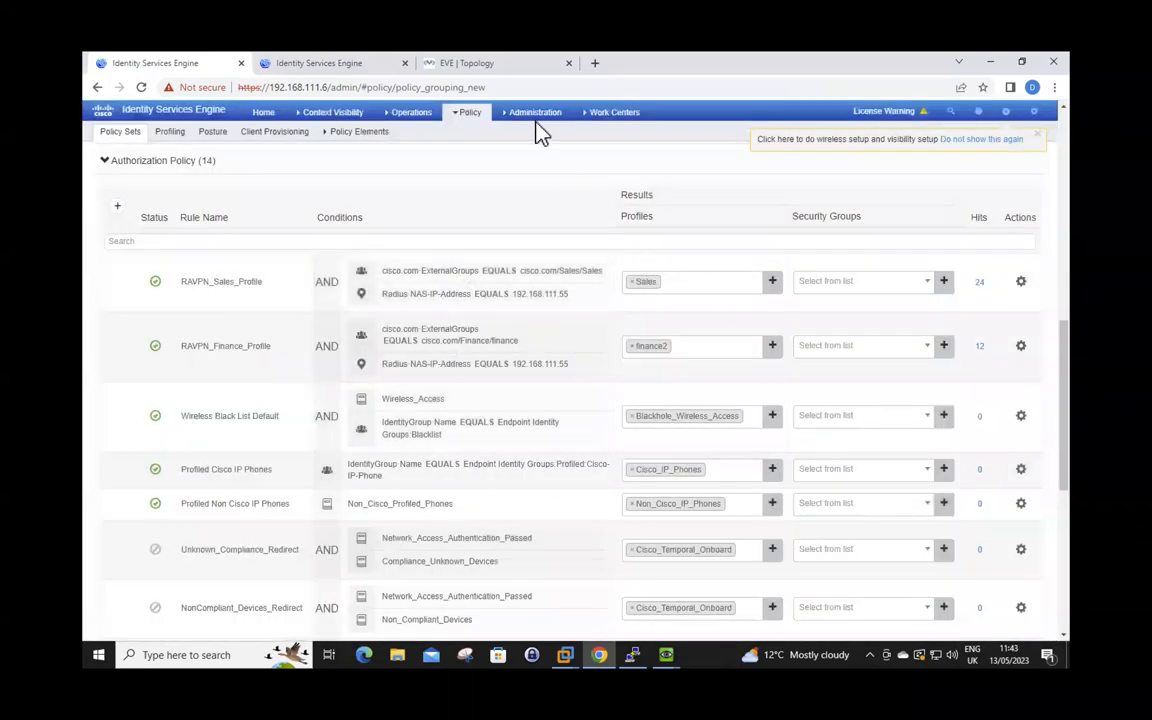
Step: Open the policy element Results in a new browser tab and switch to it
left_click(468, 114)
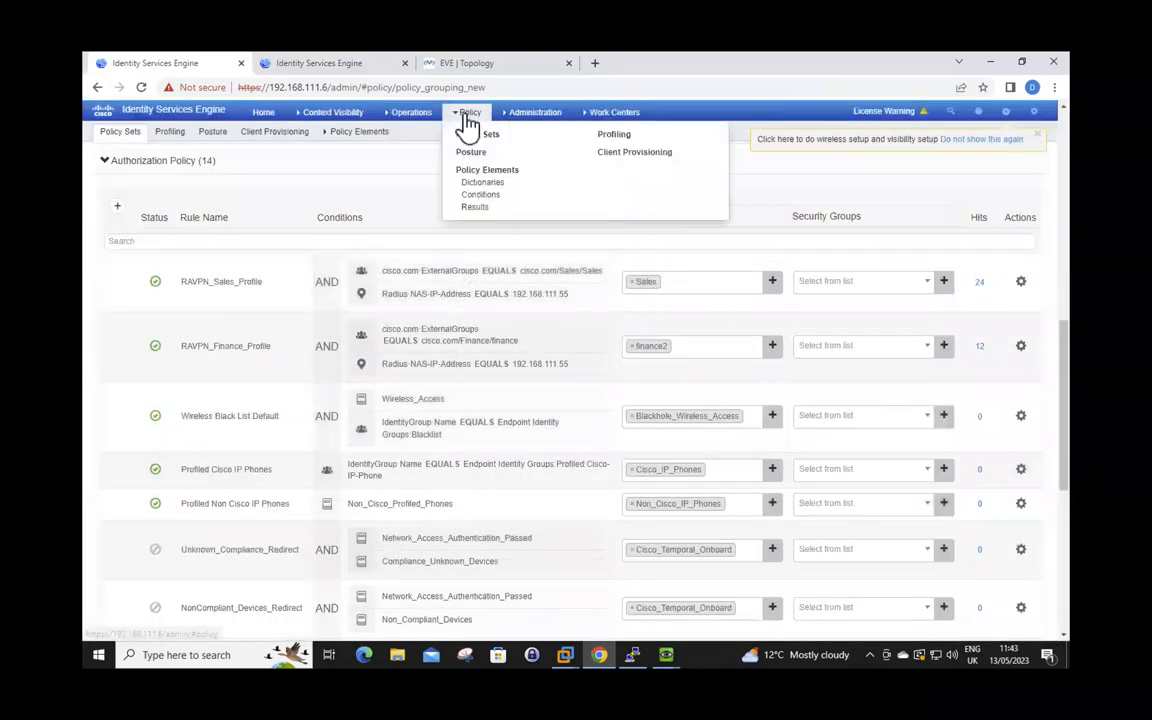
right_click(485, 209)
left_click(505, 223)
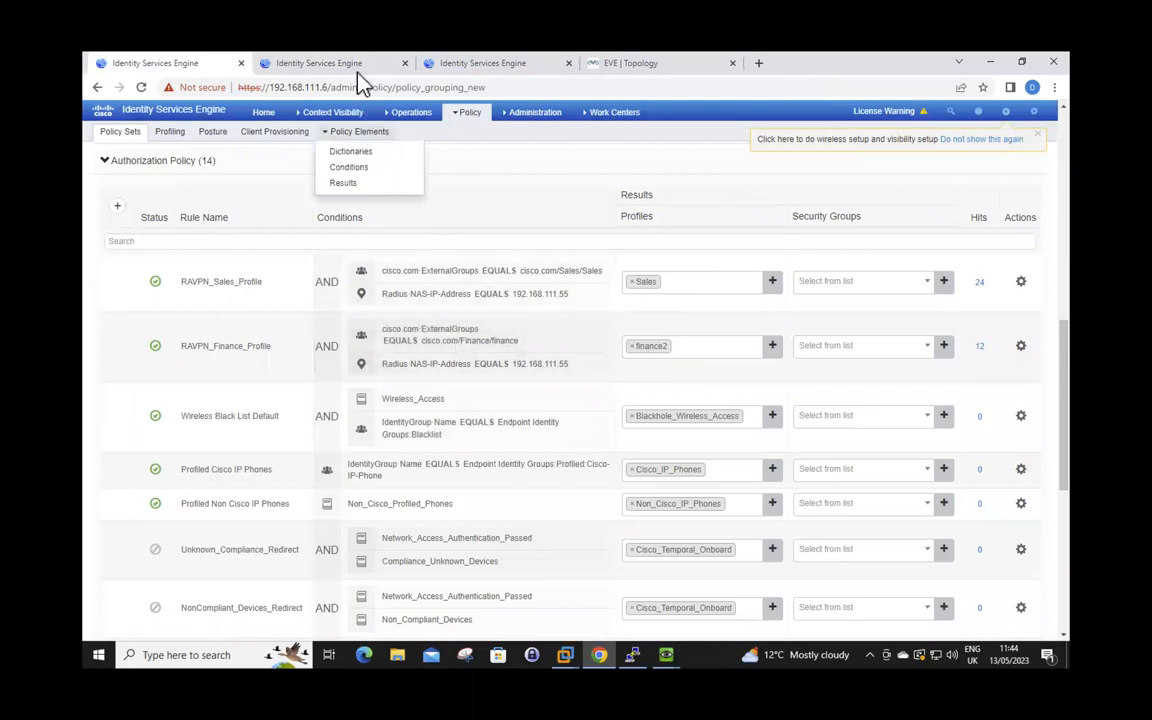
left_click(318, 60)
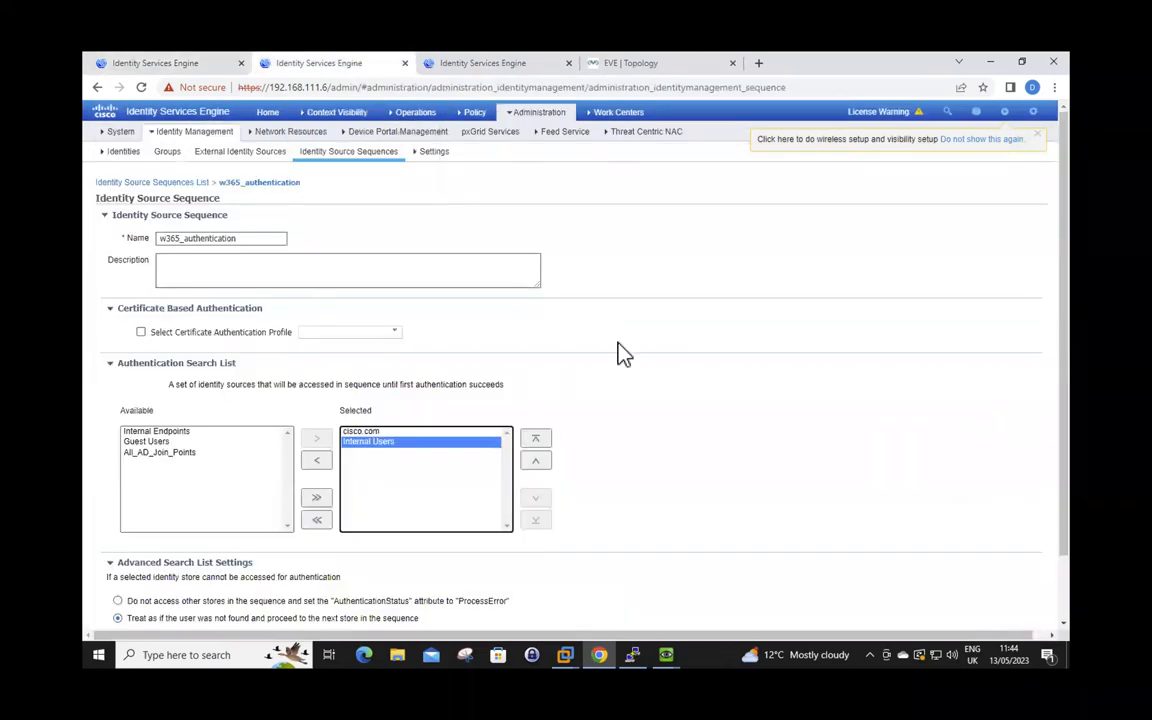
left_click(475, 62)
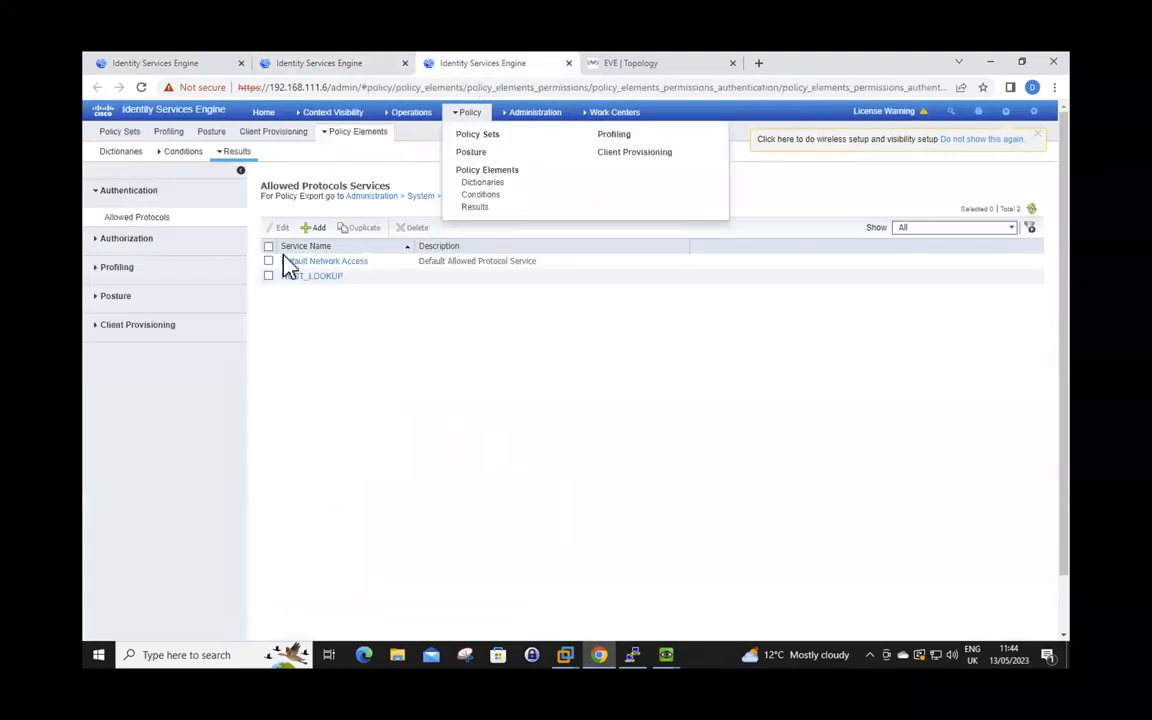
Step: Open the Authorization Profiles and review the Sales profile's DACL name and ASA VPN group policy
left_click(127, 238)
left_click(155, 247)
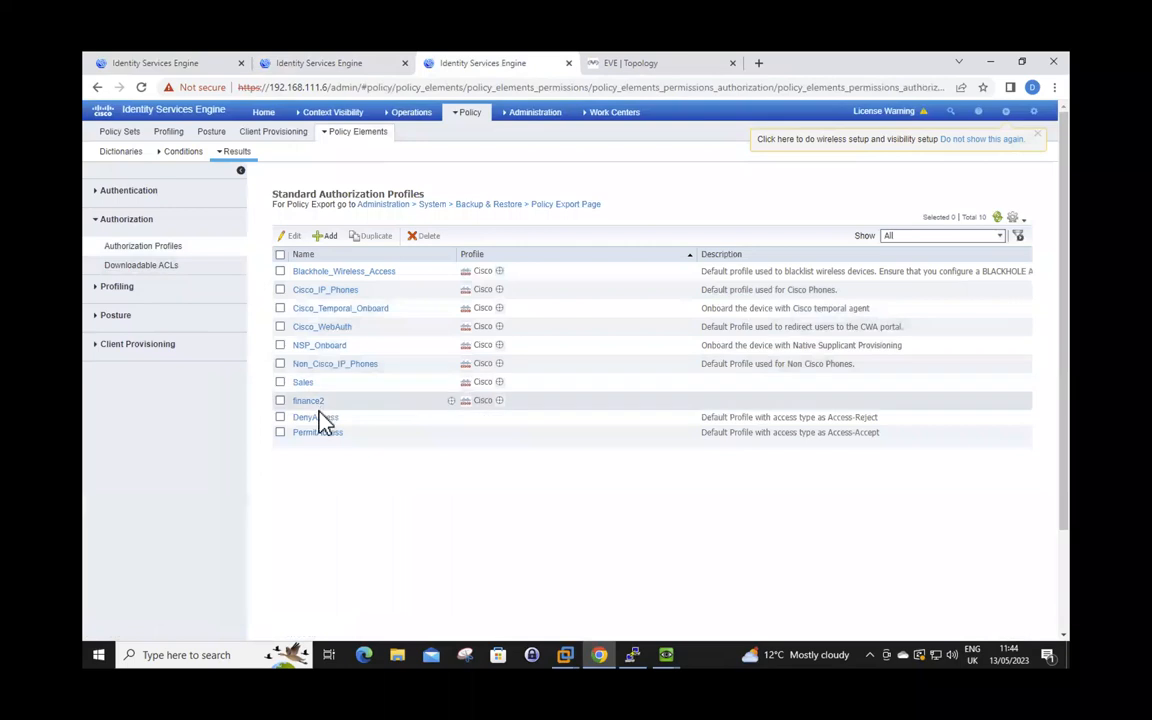
left_click(303, 384)
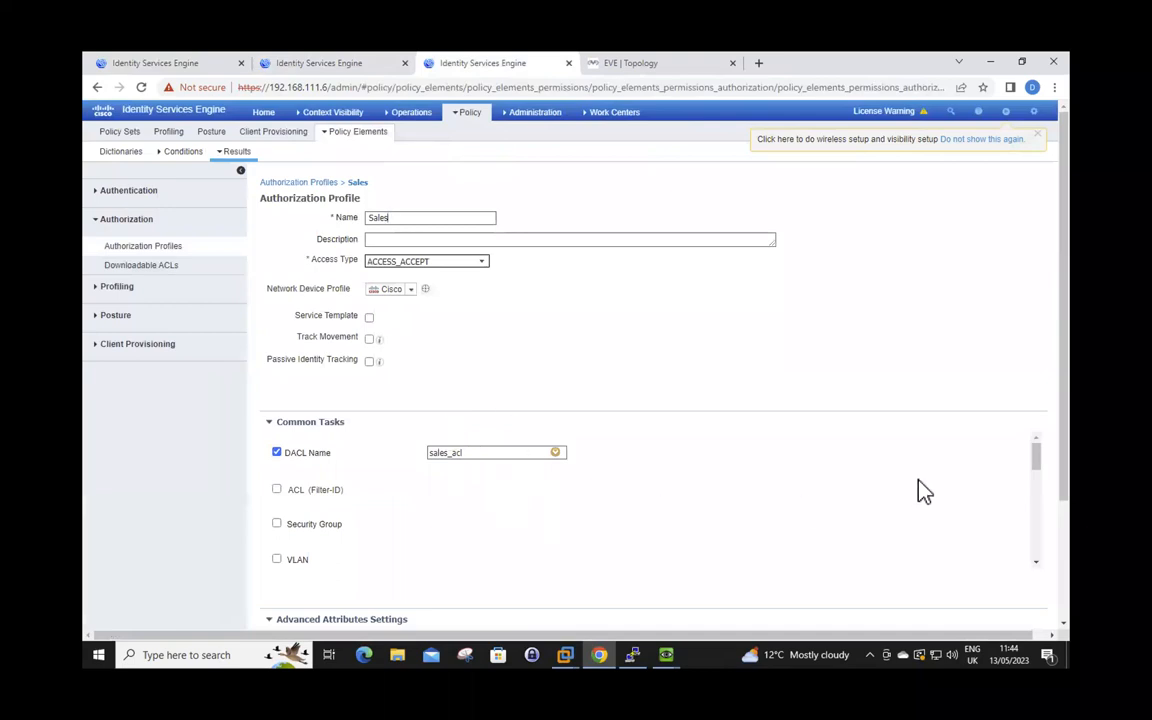
left_click_drag(1038, 470, 1029, 558)
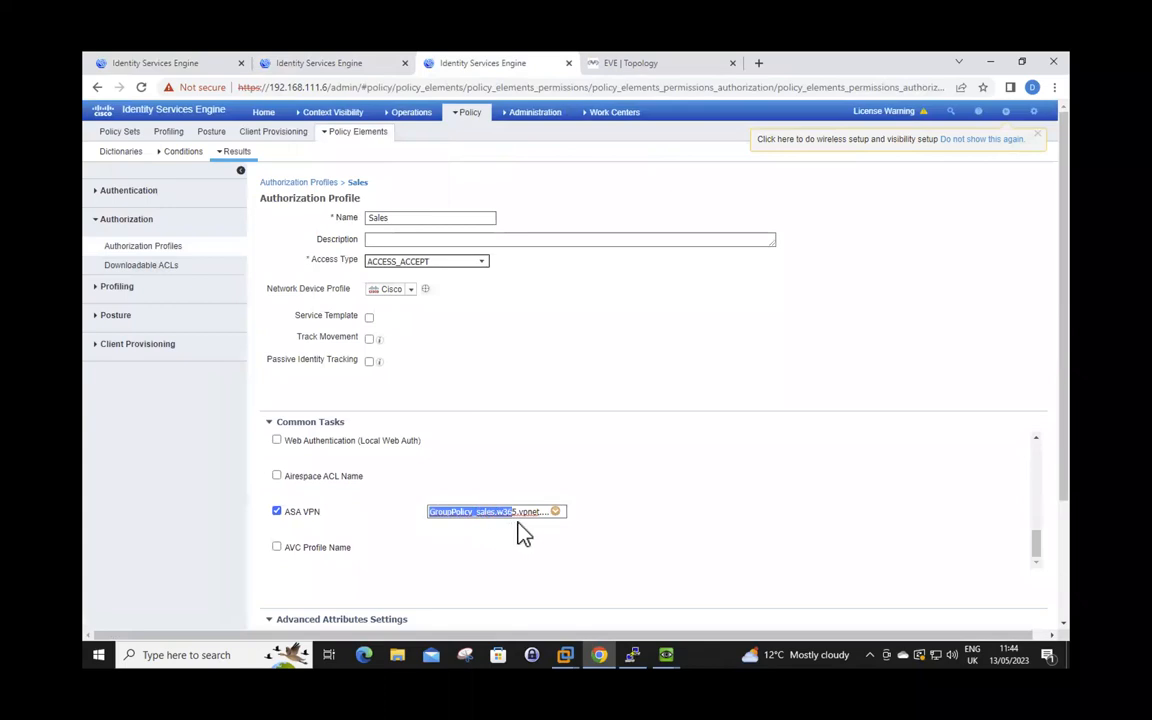
Step: Open the finance2 authorization profile and review its DACL name and ASA VPN group policy
left_click(174, 248)
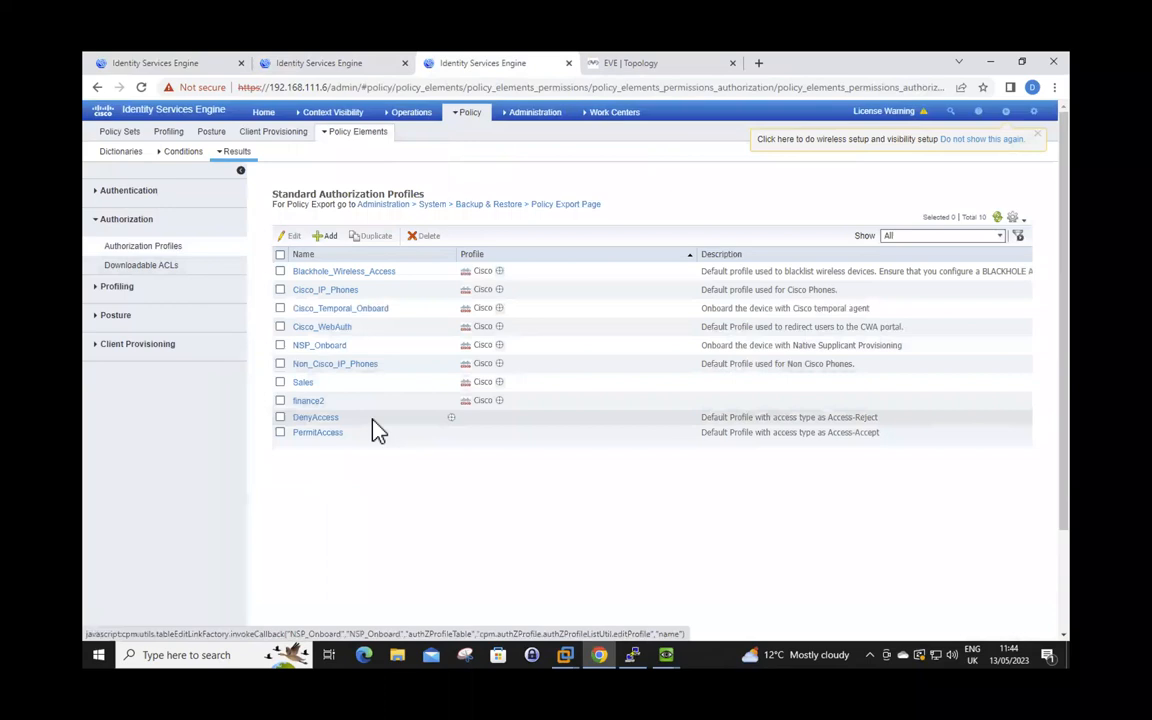
left_click(313, 405)
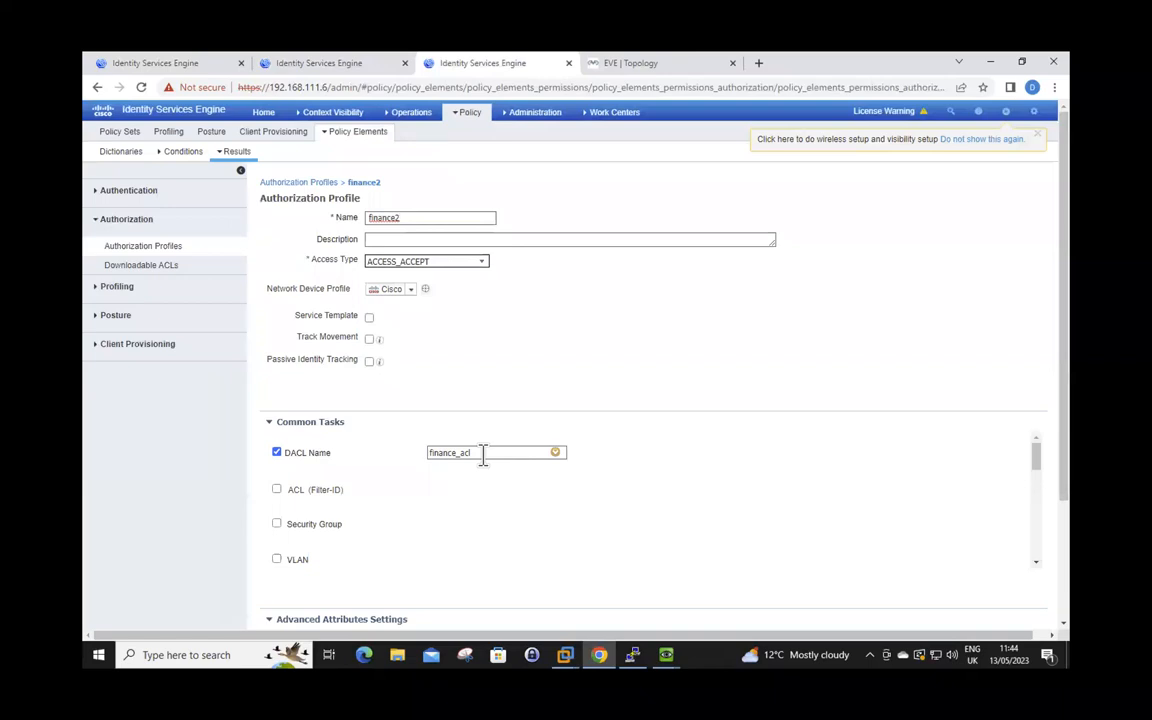
left_click_drag(483, 455, 430, 466)
scroll(514, 517, "down", 8)
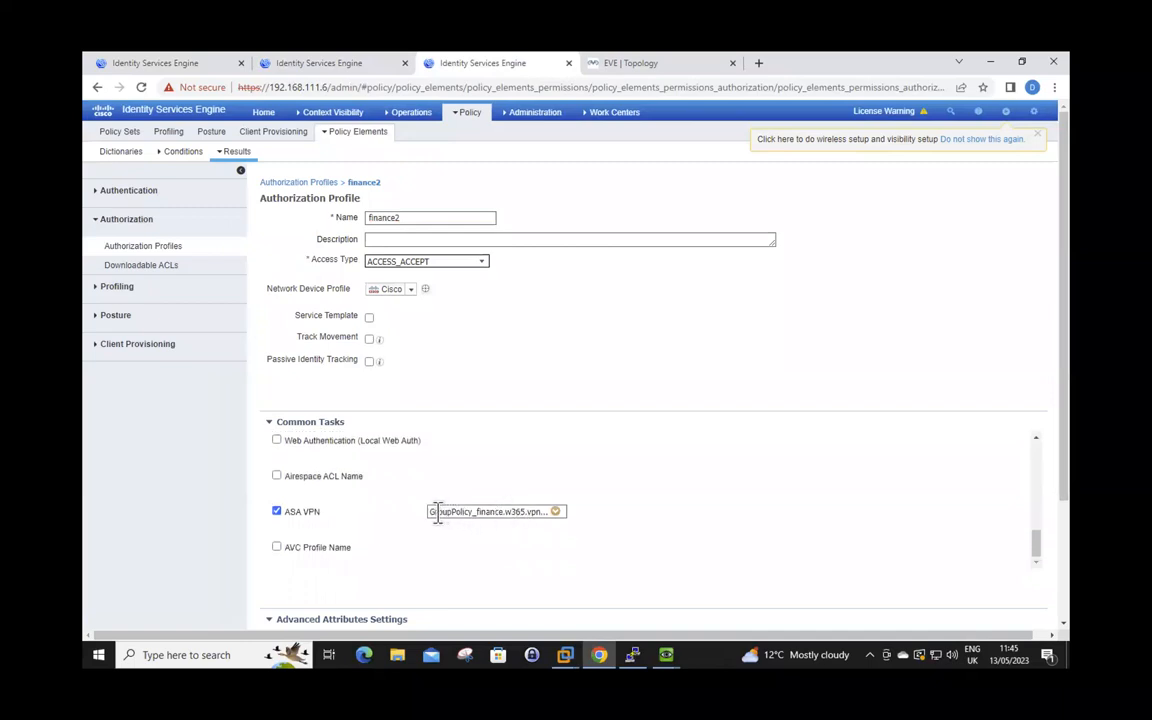
left_click_drag(431, 513, 510, 521)
Step: Close the w365_authentication browser tab and compare the RAVPN_Sales_Profile and RAVPN_Finance_Profile rules with the open authorization profile
left_click(334, 66)
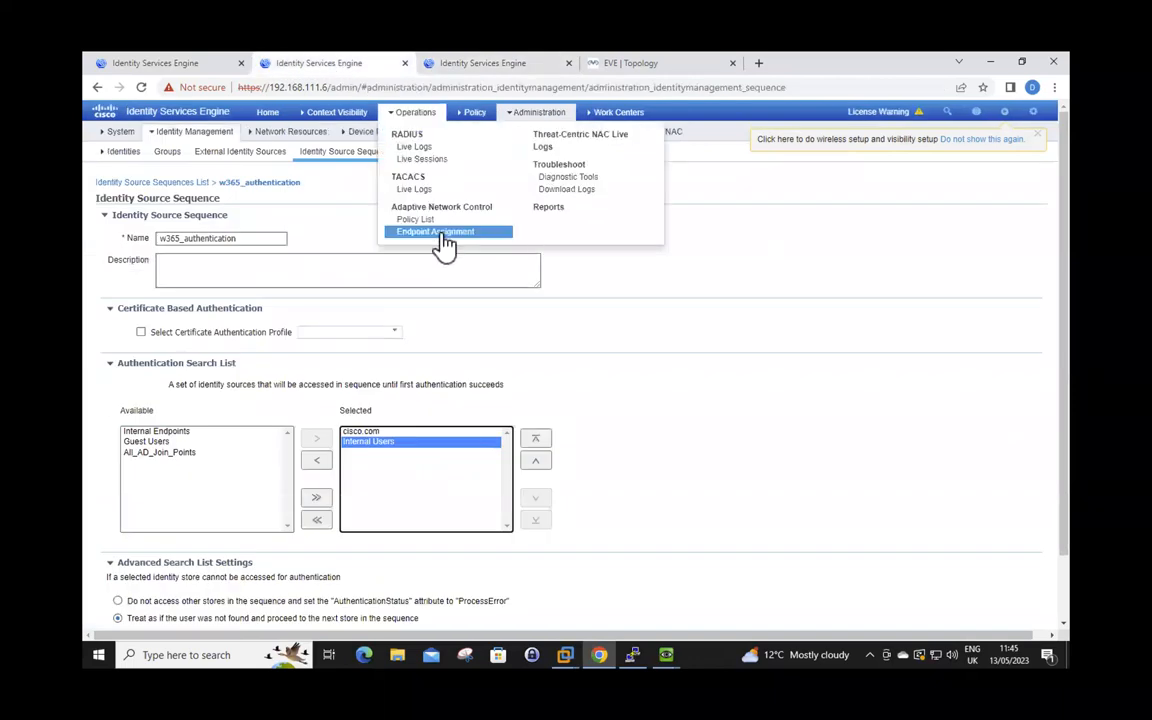
left_click(404, 63)
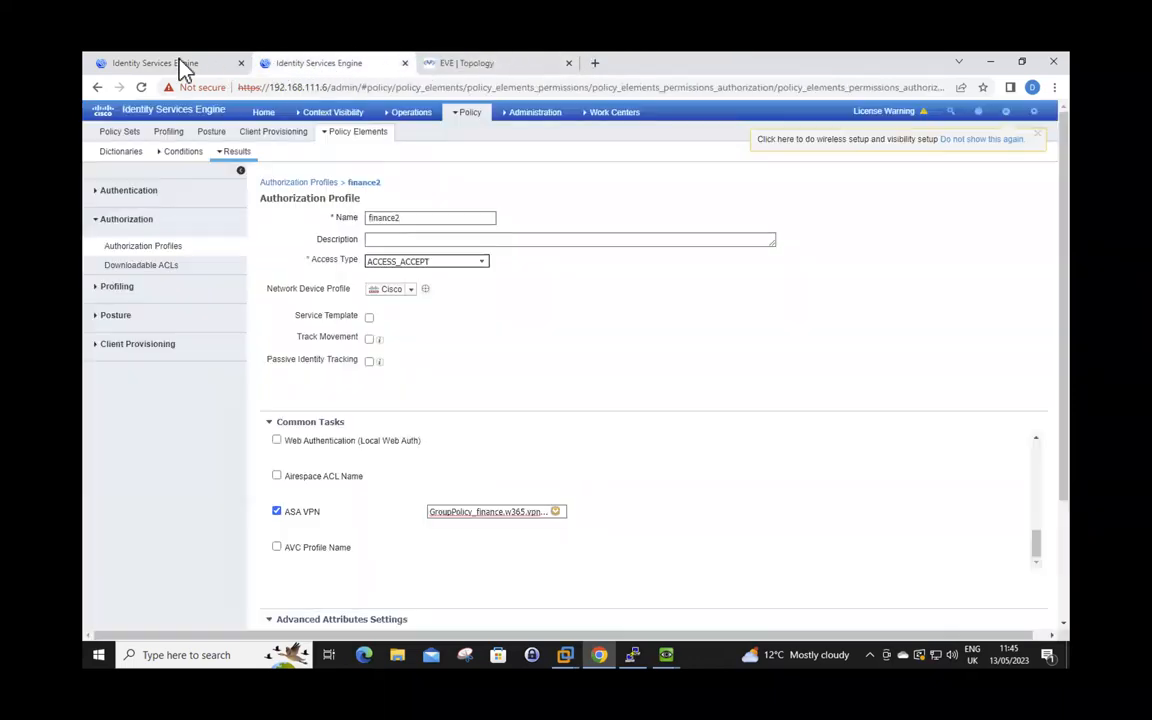
left_click(180, 66)
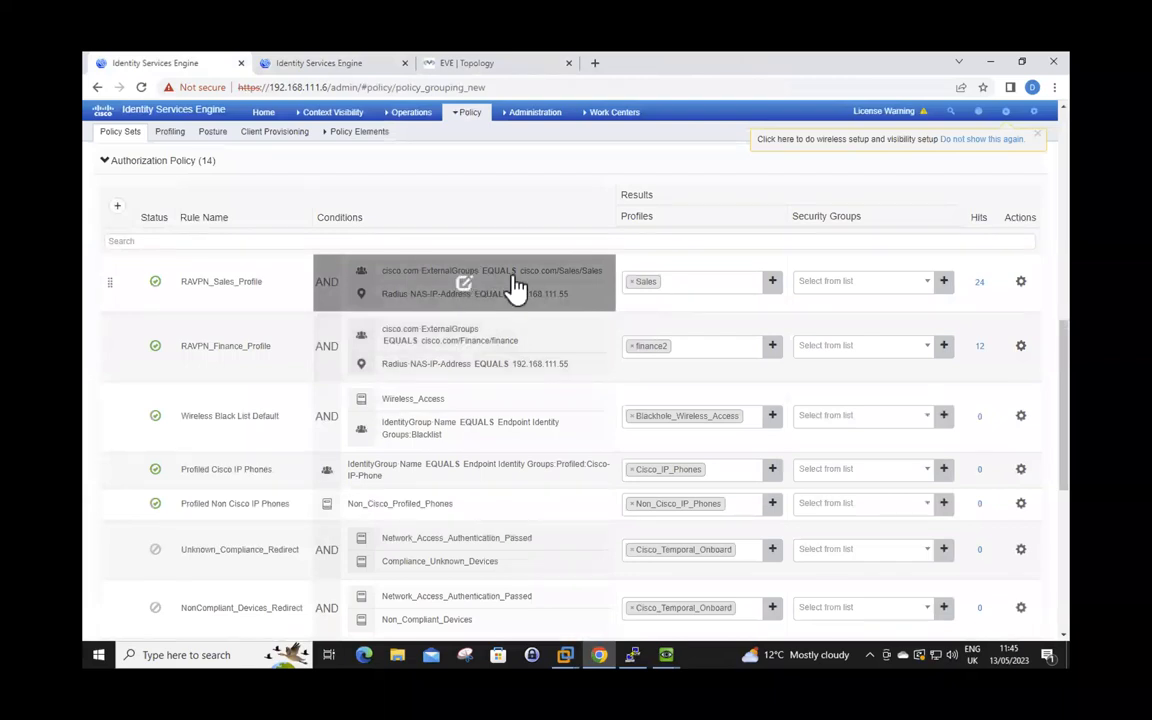
left_click(335, 66)
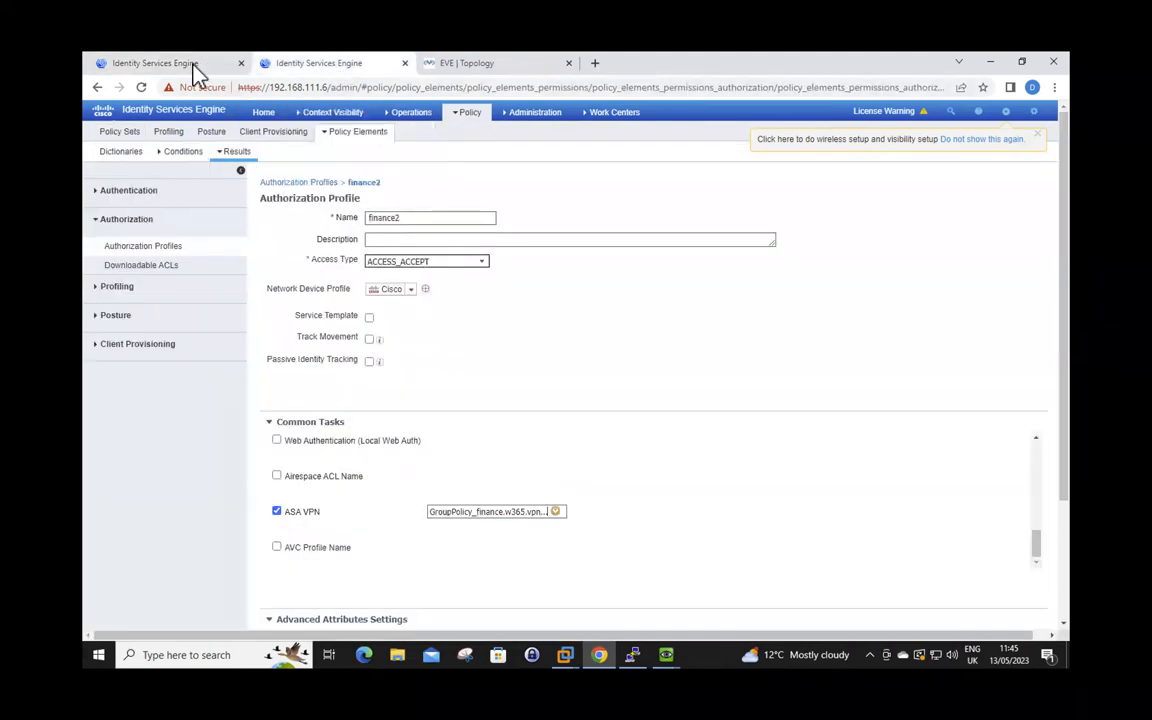
left_click(190, 64)
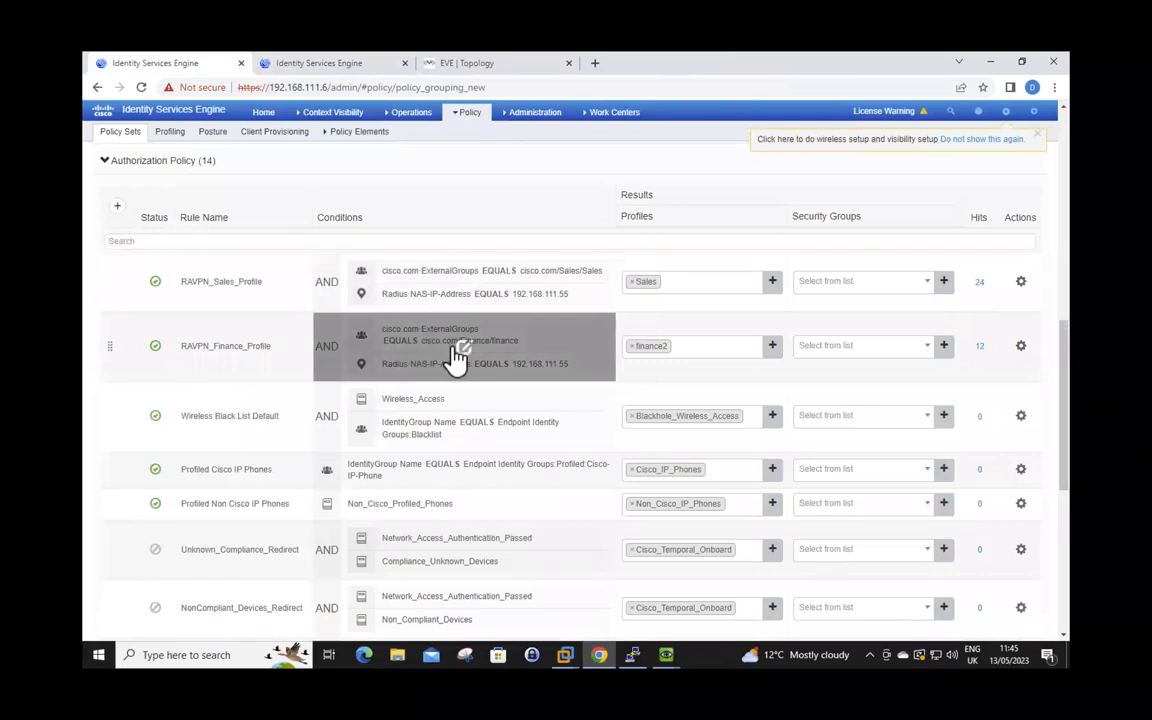
left_click(316, 66)
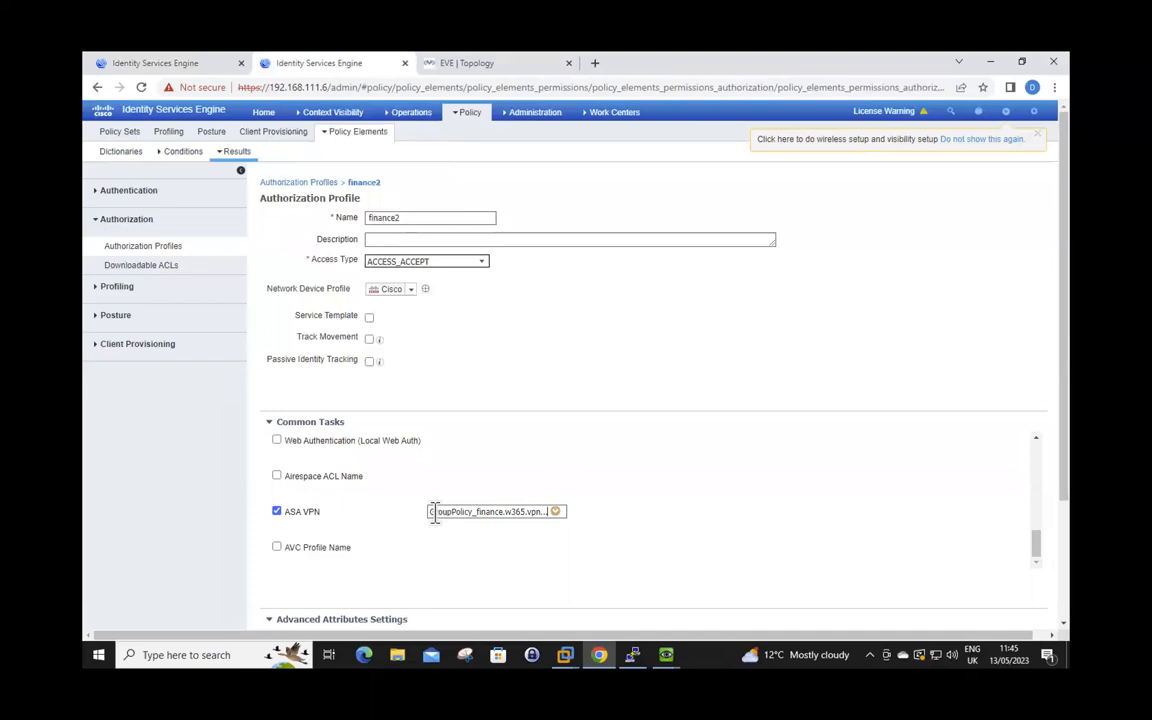
Step: Recheck the finance2 profile's ASA VPN group policy value and its DACL name
left_click_drag(431, 513, 558, 512)
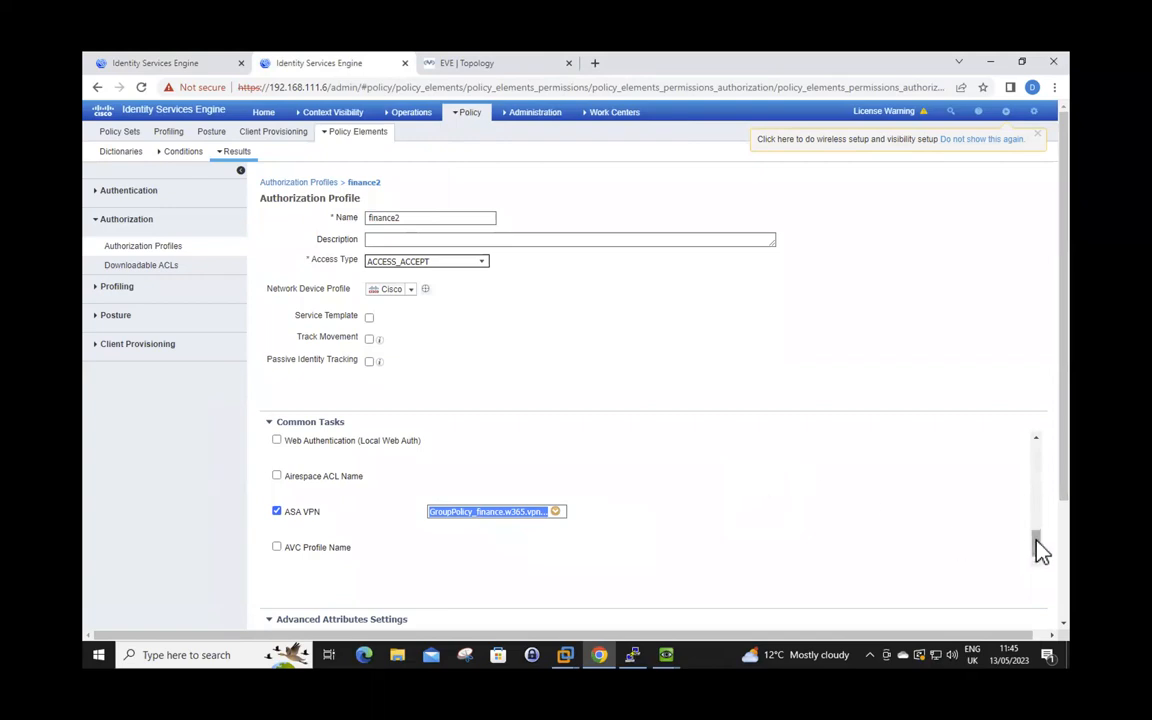
left_click_drag(1036, 545, 1049, 458)
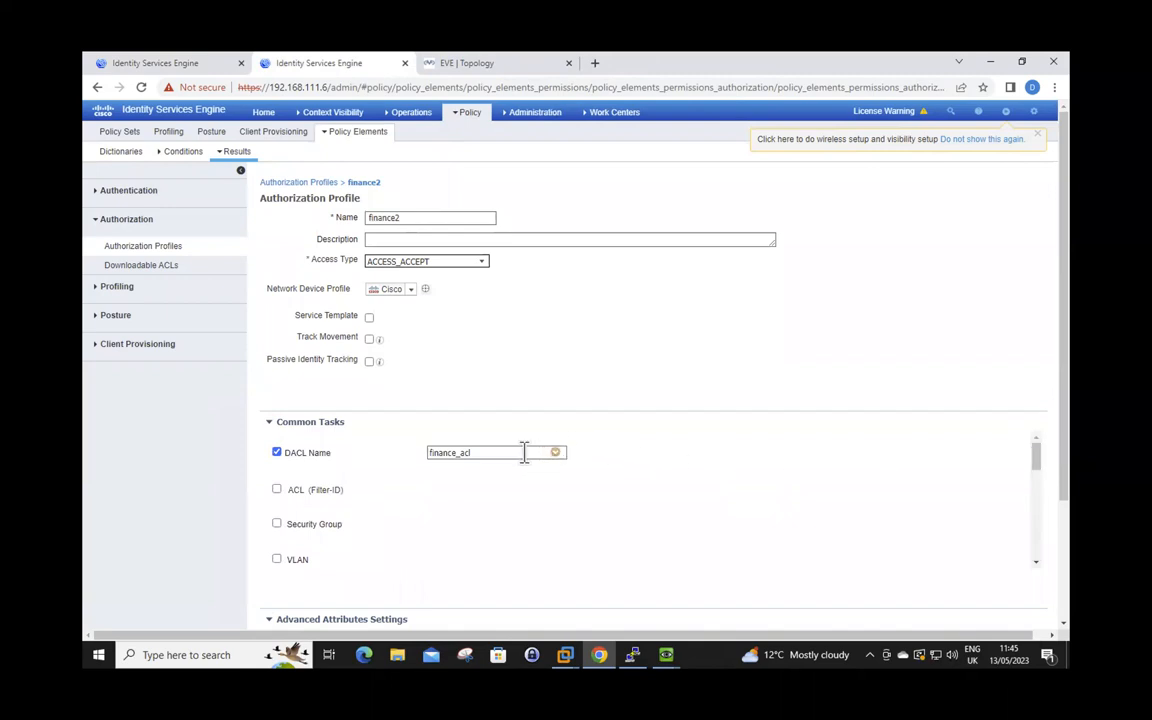
double_click(432, 455)
Step: Open the Downloadable ACLs and review the permitted host in the sales_acl content
left_click(147, 268)
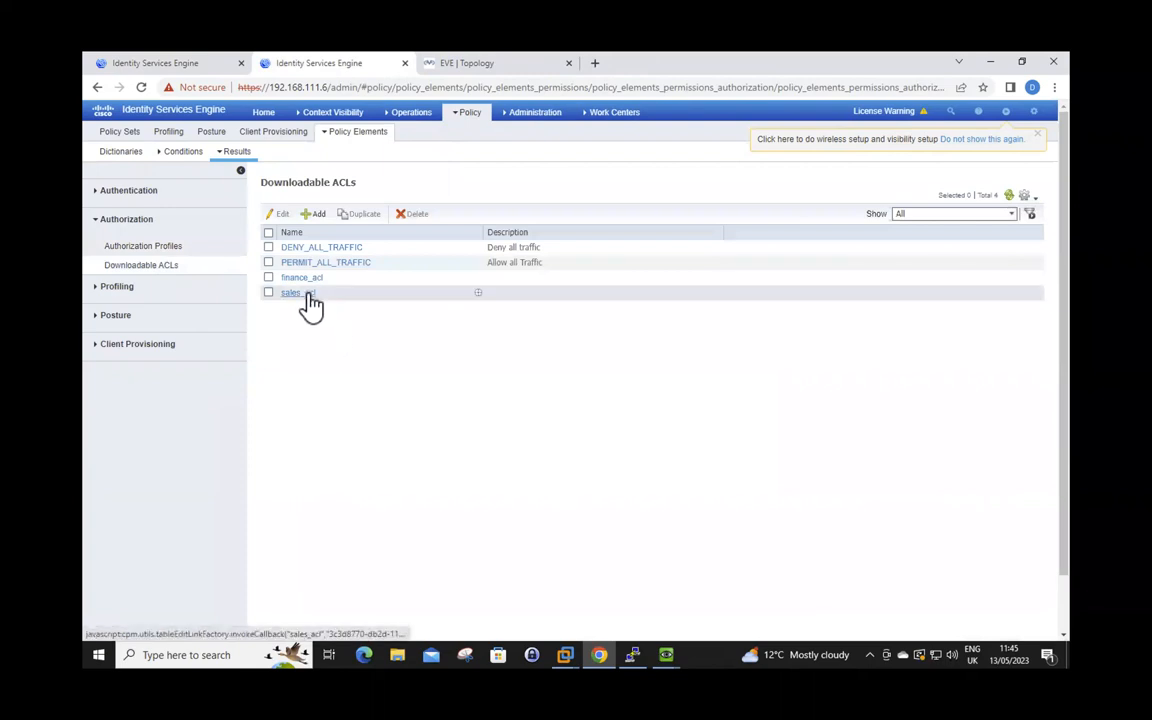
left_click(297, 293)
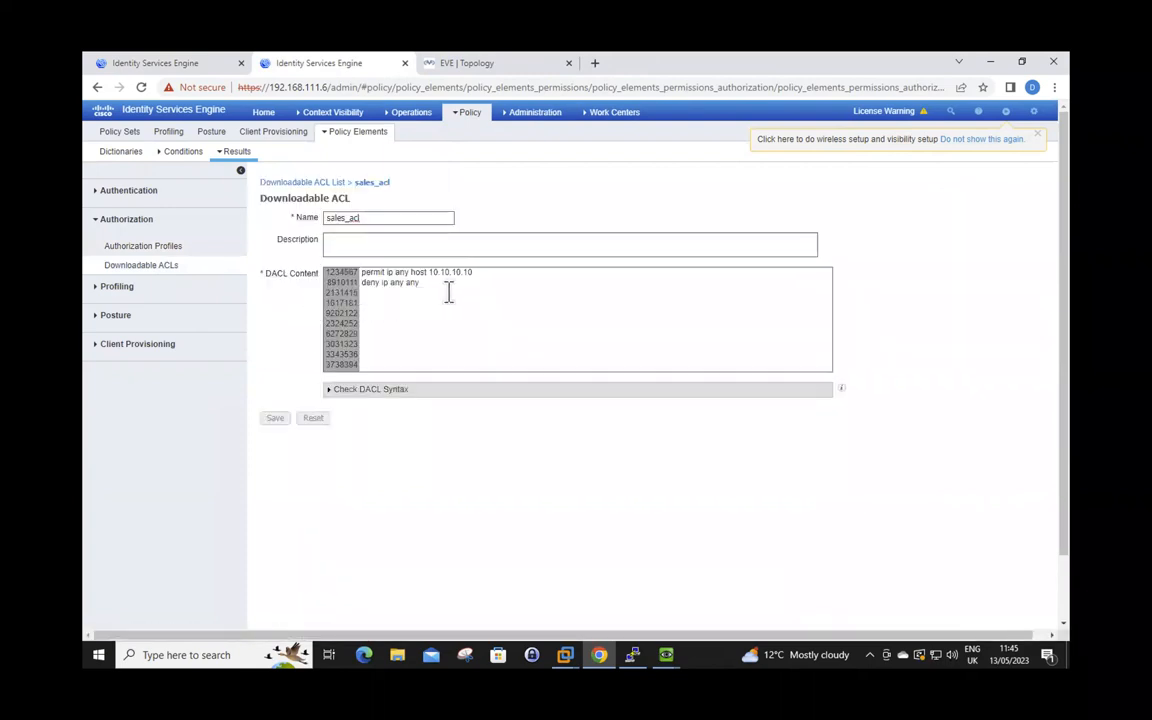
left_click_drag(480, 279, 447, 280)
left_click_drag(413, 272, 411, 271)
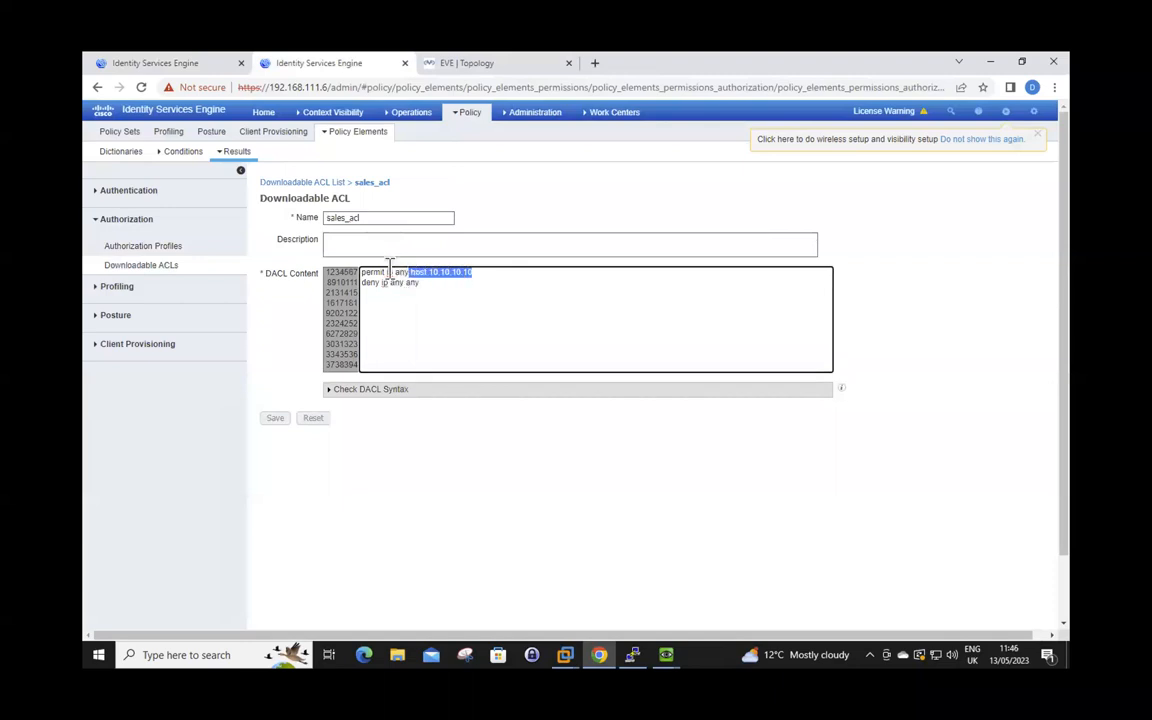
Step: Return to the Downloadable ACL list and review the permitted host in the finance_acl content
left_click(306, 183)
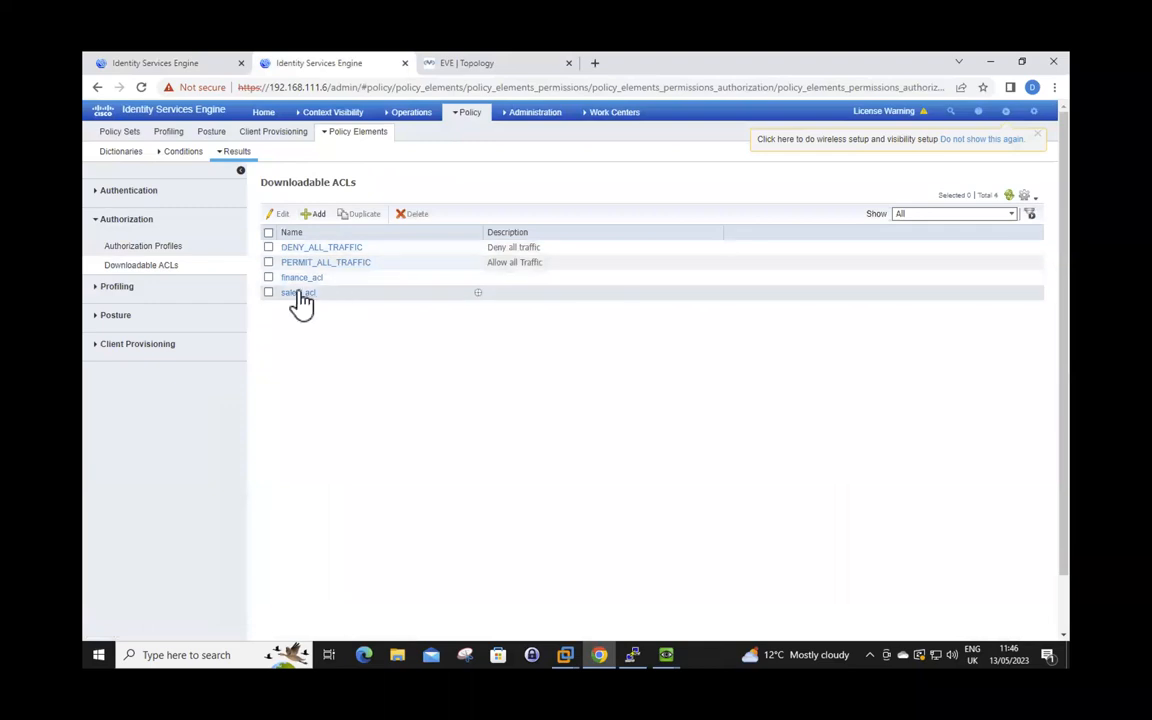
left_click(292, 280)
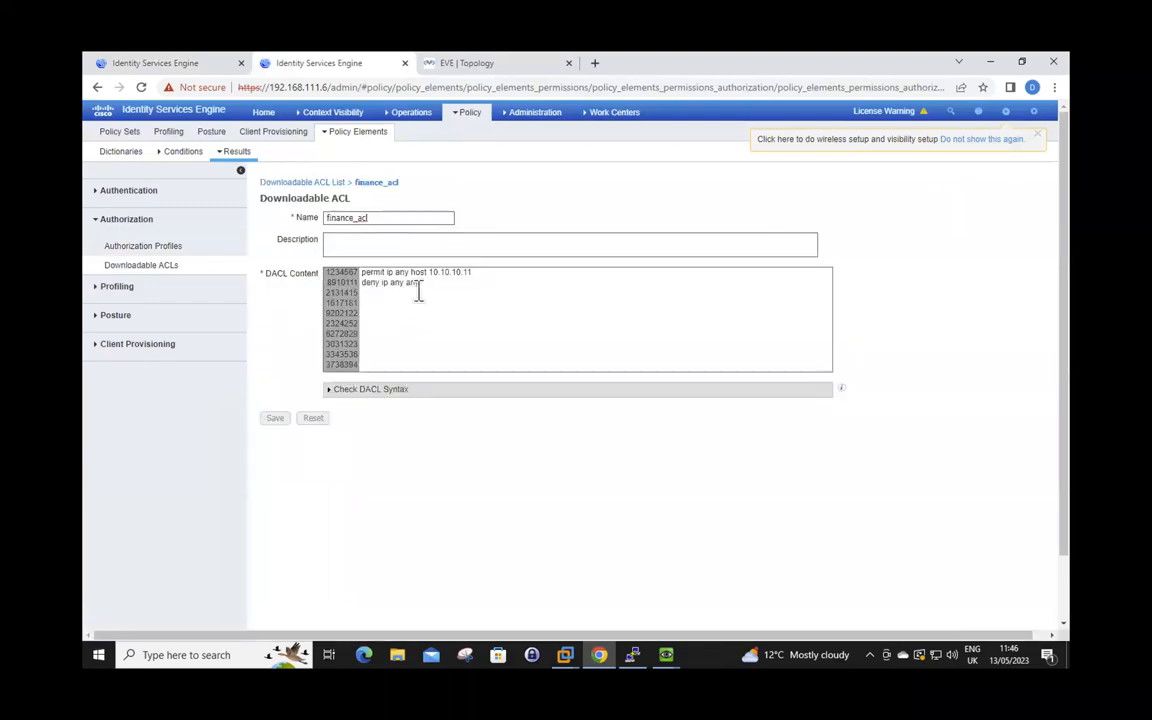
left_click(427, 273)
double_click(463, 273)
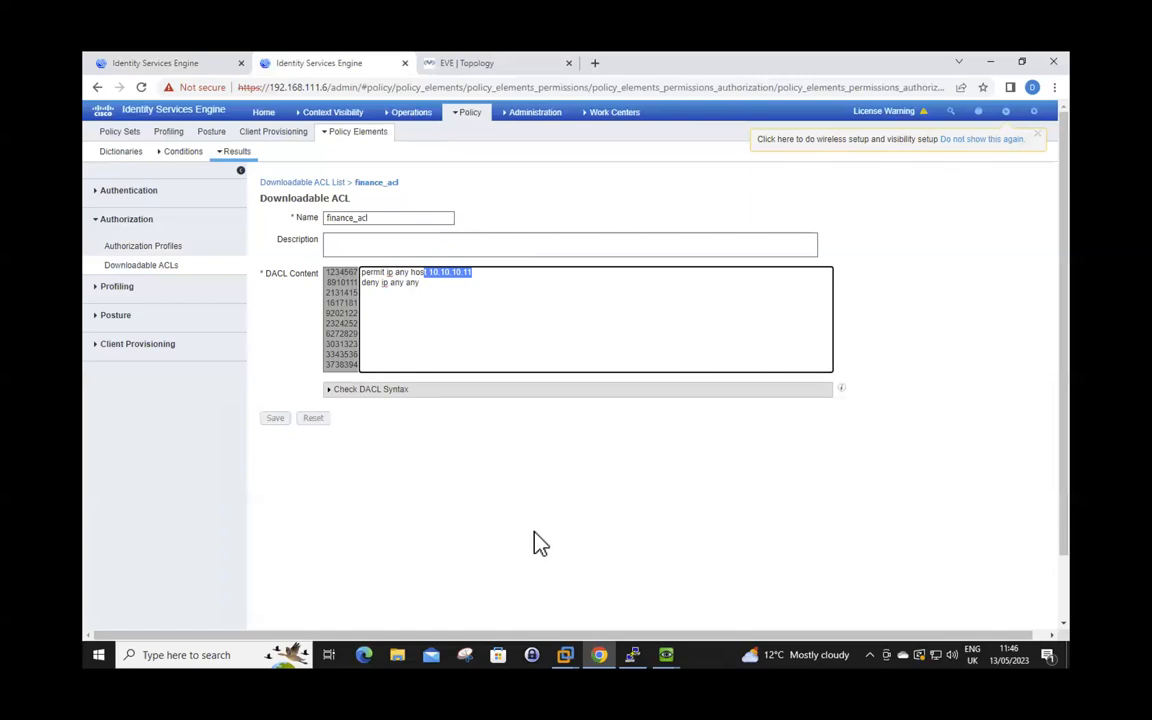
Step: Switch to the first QEMU (Win) client and check which account is signed in to Windows
left_click(670, 658)
left_click(615, 595)
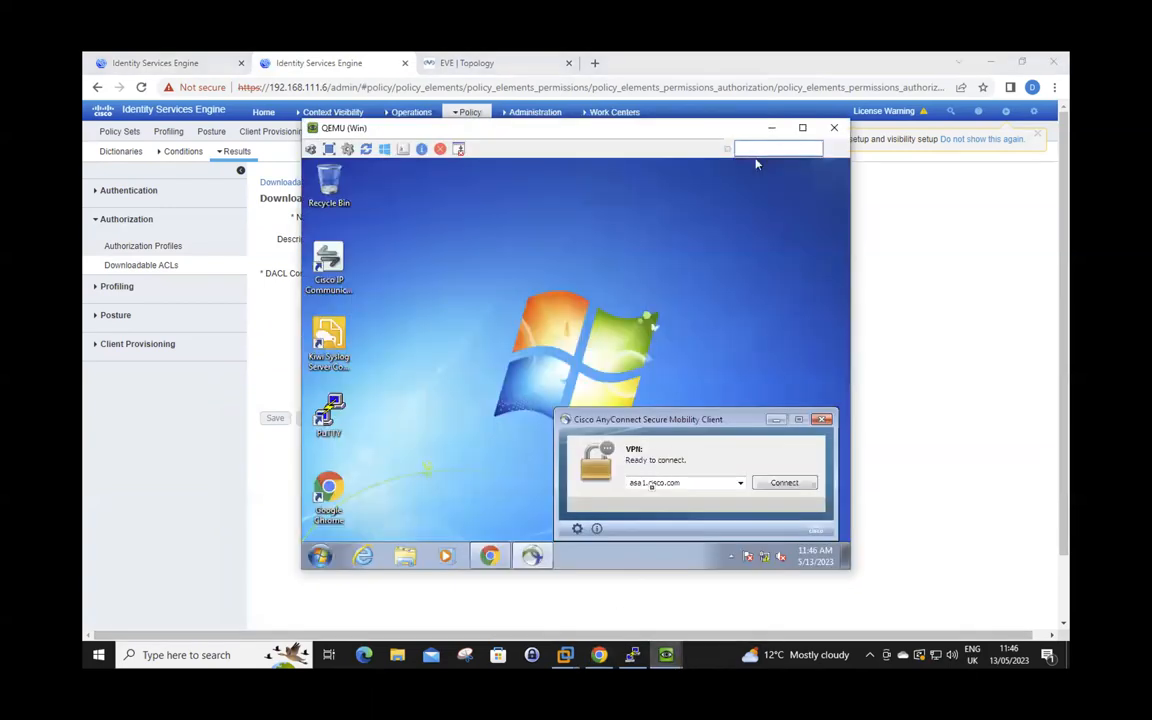
left_click(320, 556)
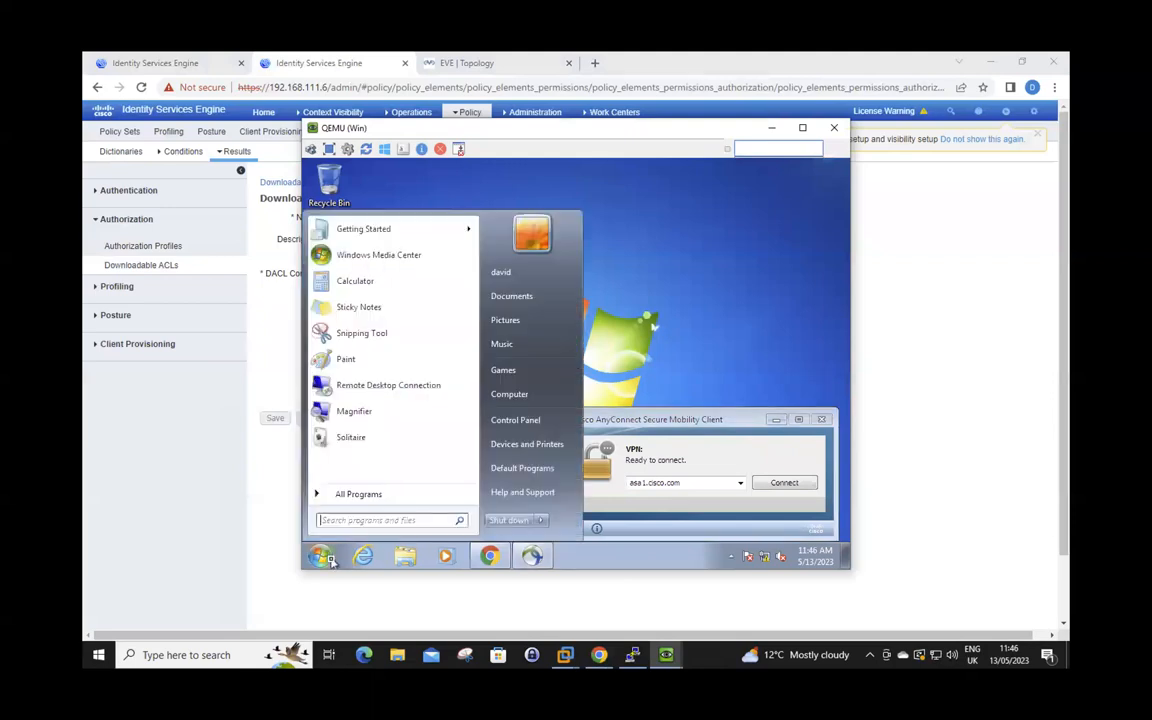
left_click(633, 289)
Step: Switch to the Windows Server 2016 VM, review the selected Sales user's group memberships in Active Directory, and close the properties without changes
mouse_move(566, 656)
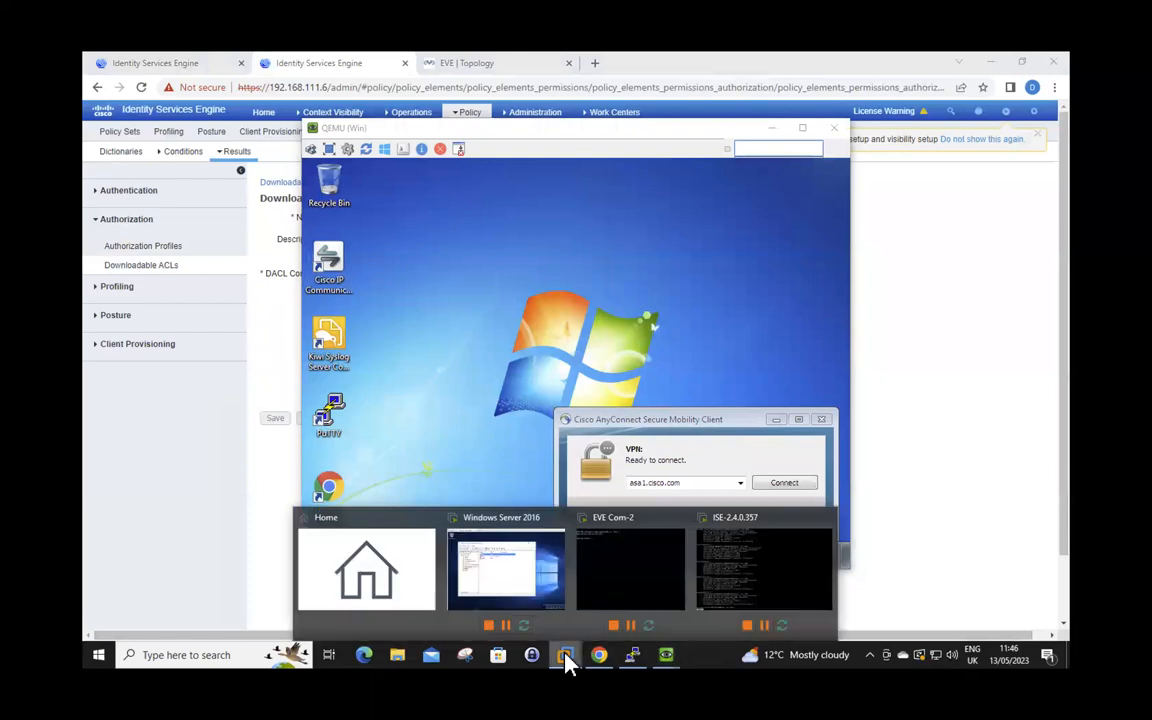
left_click(507, 583)
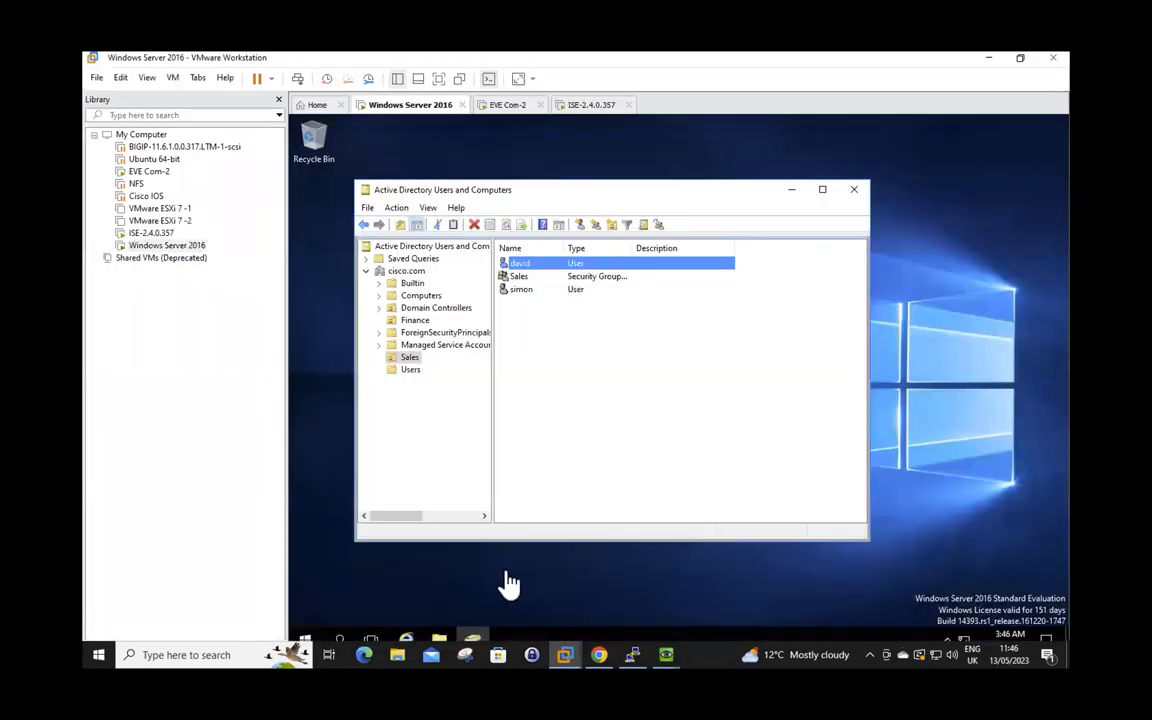
double_click(518, 262)
left_click(528, 214)
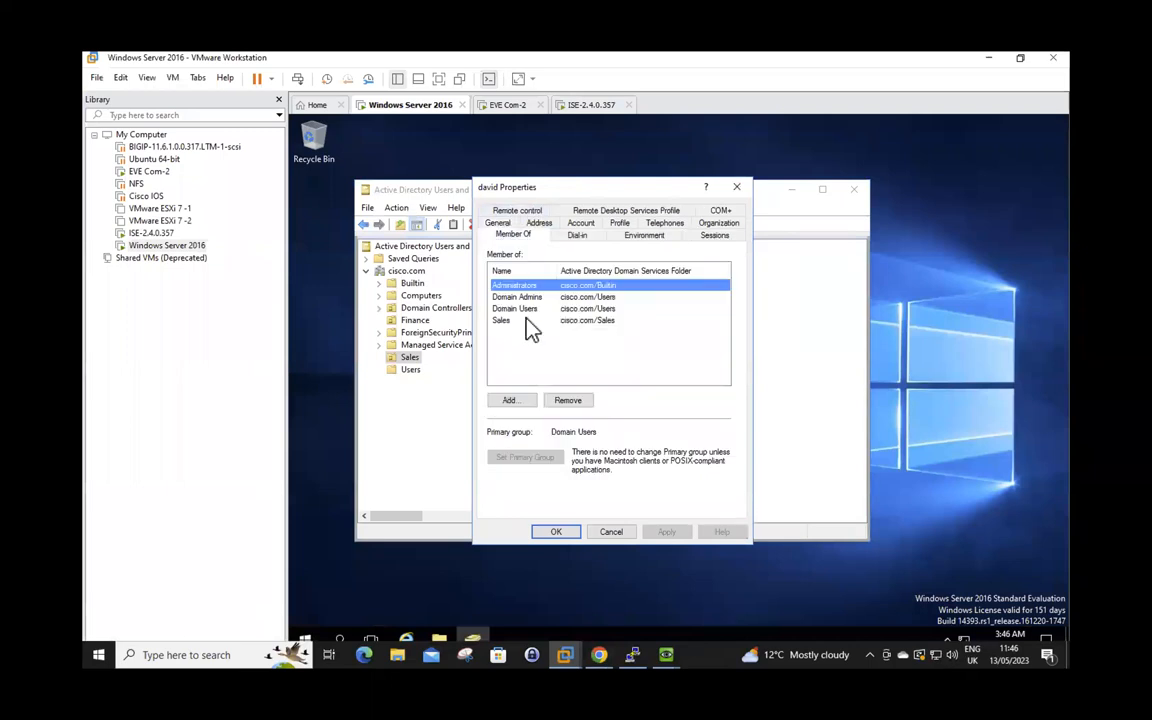
left_click(568, 320)
left_click(606, 533)
Step: Open the Finance organizational unit and review its user's group memberships, selecting the finance group
left_click(414, 319)
double_click(532, 278)
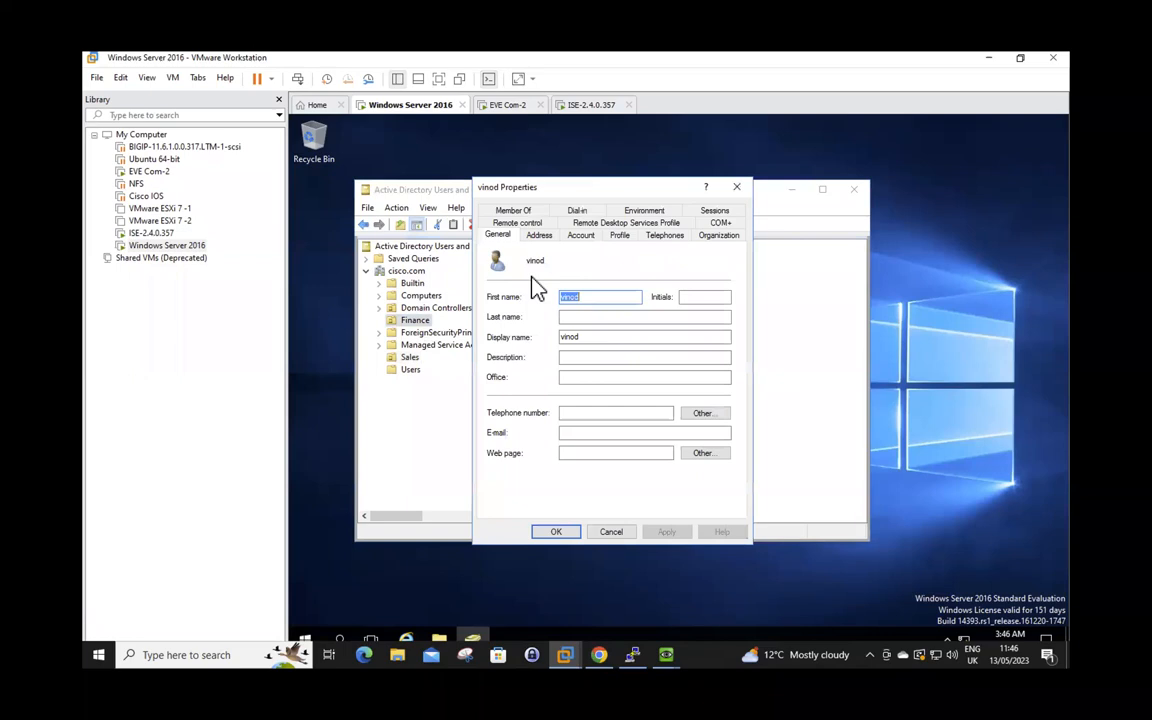
left_click(510, 210)
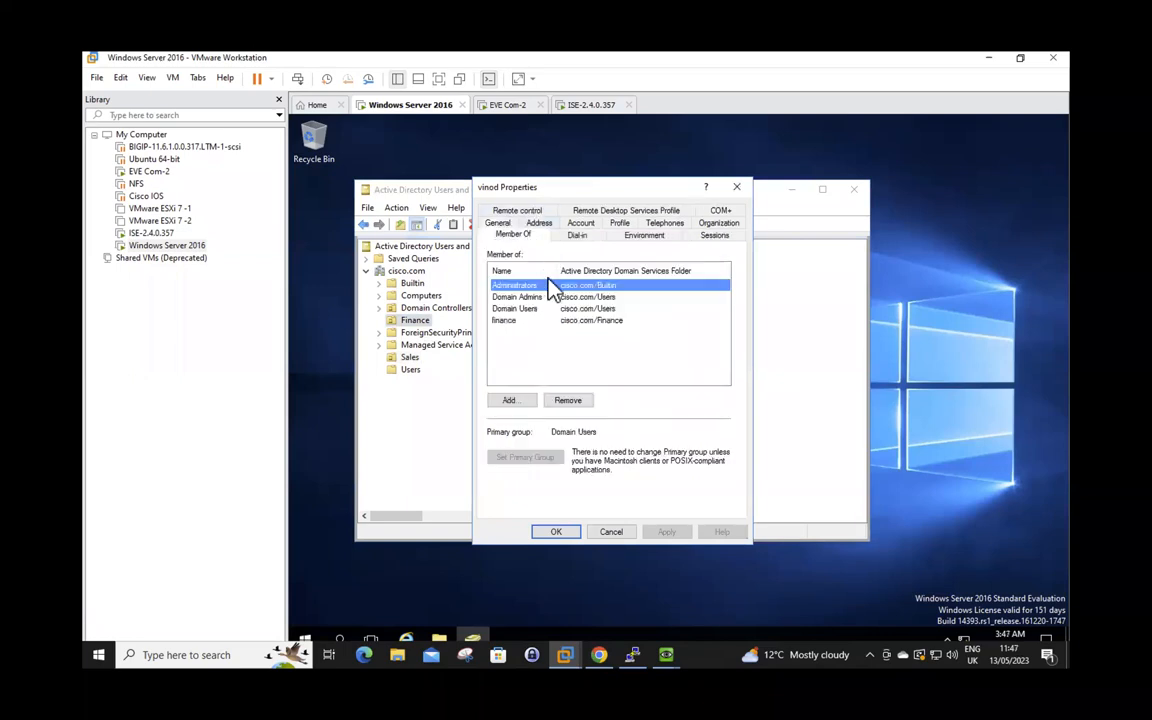
left_click(505, 321)
Step: Switch to the second QEMU (Win) client and check which account is signed in to Windows
mouse_move(667, 670)
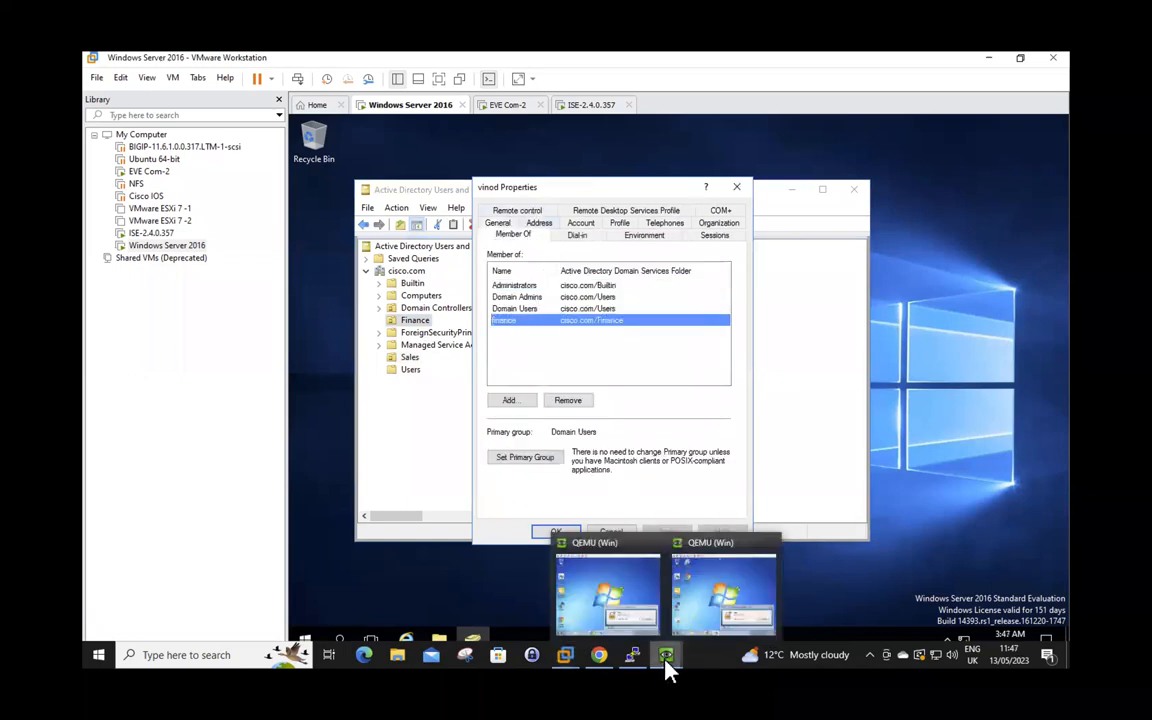
left_click(728, 612)
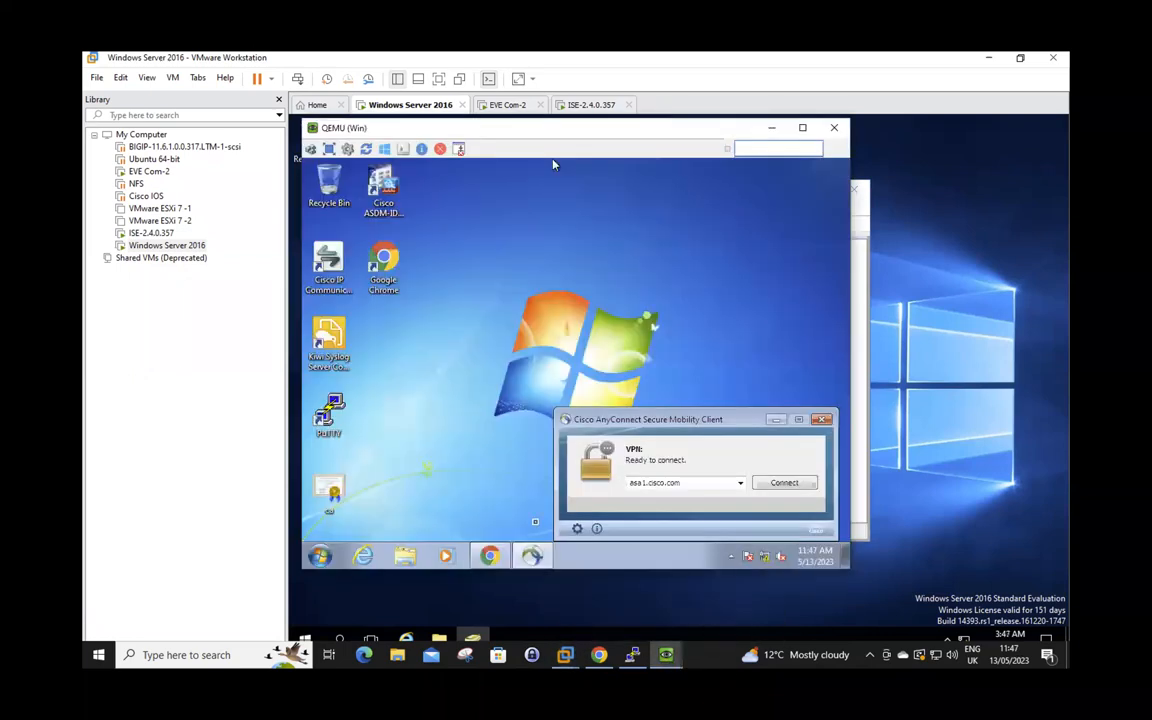
left_click(320, 556)
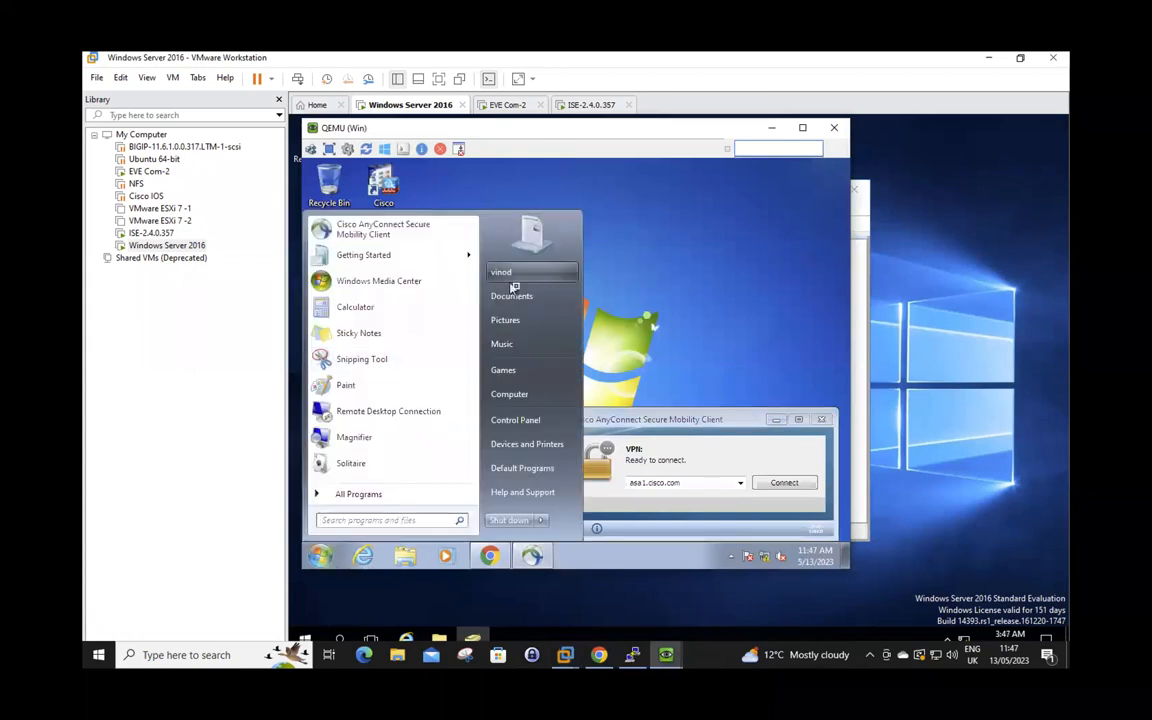
left_click(689, 313)
Step: Return to the sales user's QEMU (Win) client and recheck its signed-in Windows account
left_click(672, 662)
left_click(604, 598)
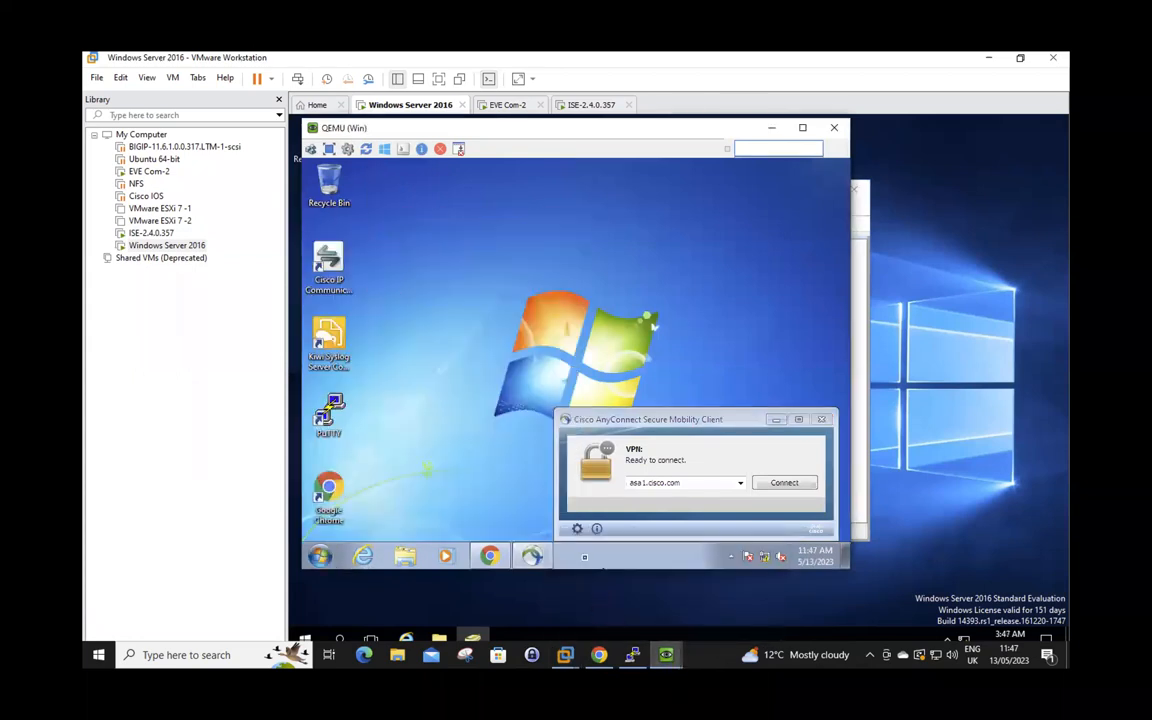
left_click(322, 558)
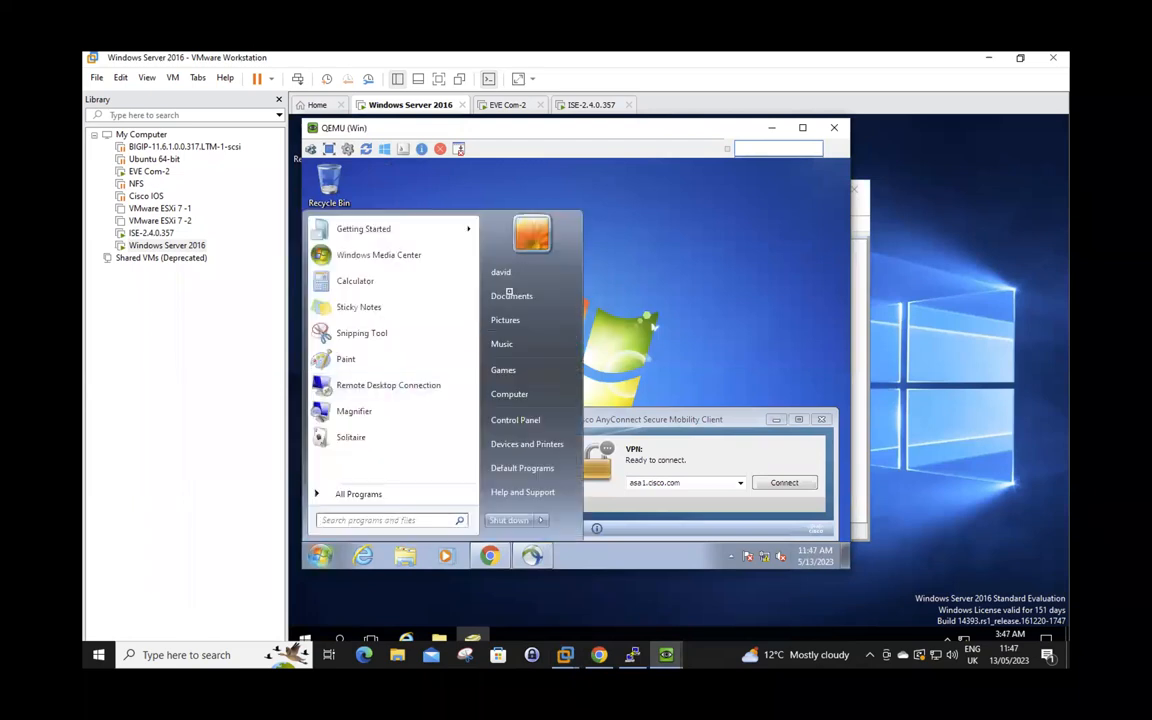
left_click(647, 283)
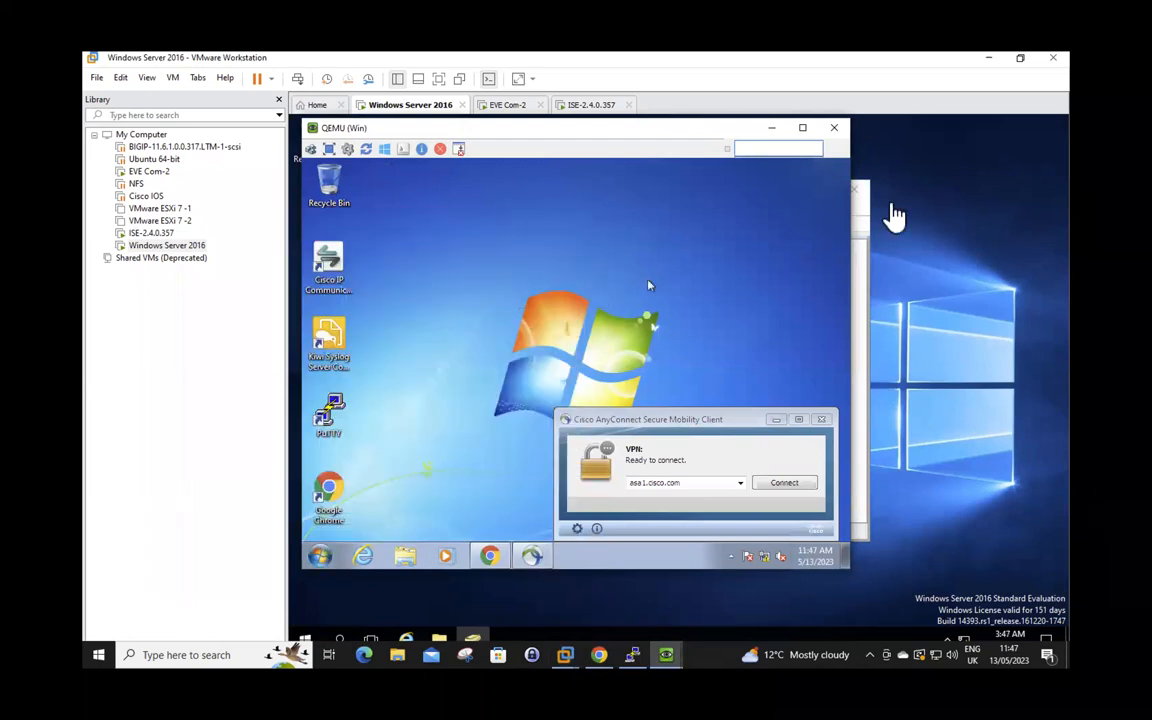
Step: Minimize VMware Workstation and start the AnyConnect VPN connection to asa1.cisco.com on the sales user's client
left_click(988, 58)
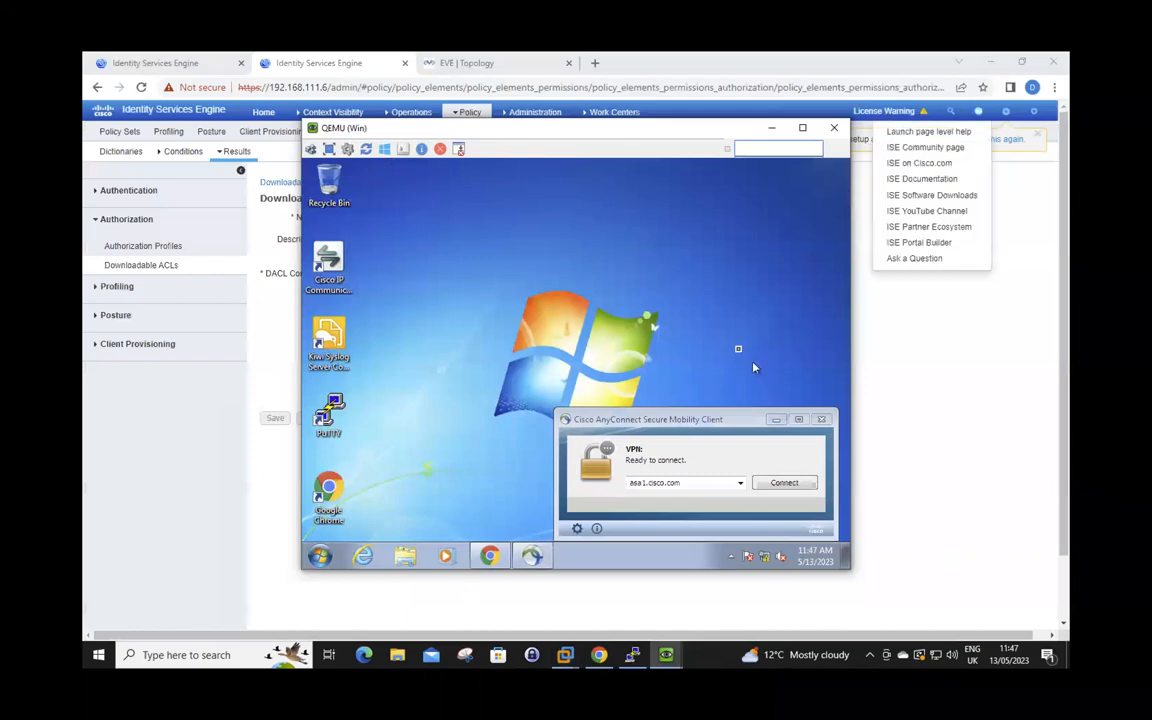
left_click(781, 489)
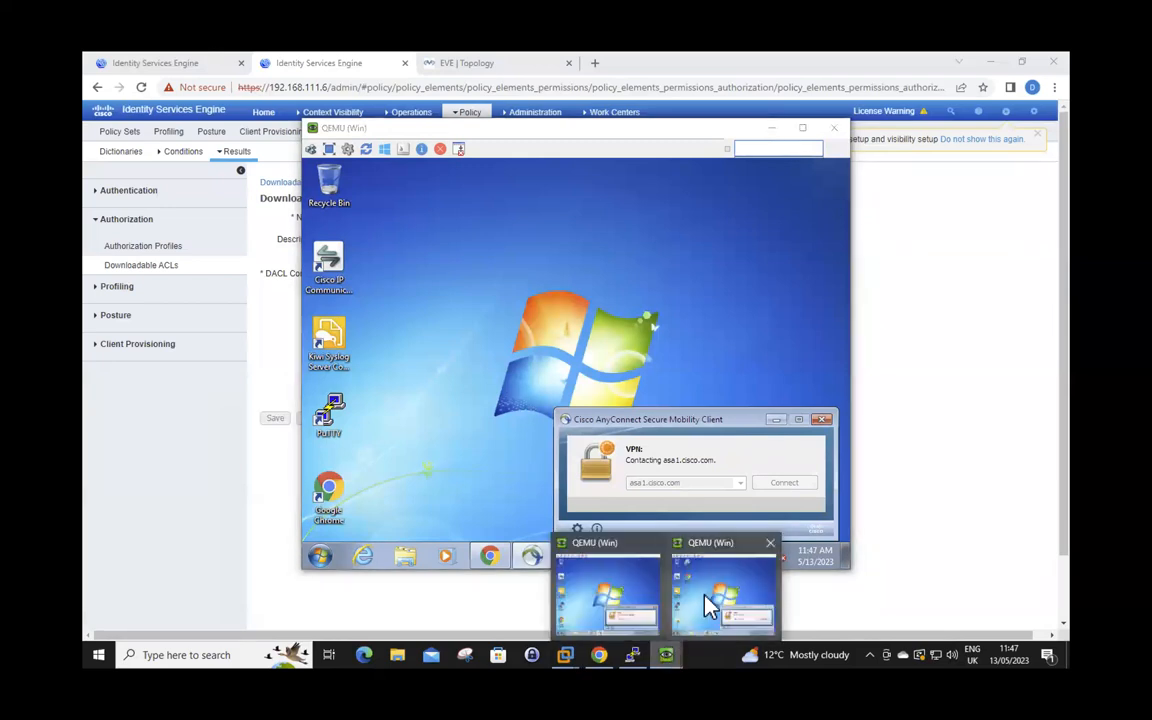
Step: Switch to the finance user's QEMU (Win) client, start its AnyConnect connection to asa1.cisco.com and check the signed-in Windows account
left_click(708, 604)
left_click(788, 482)
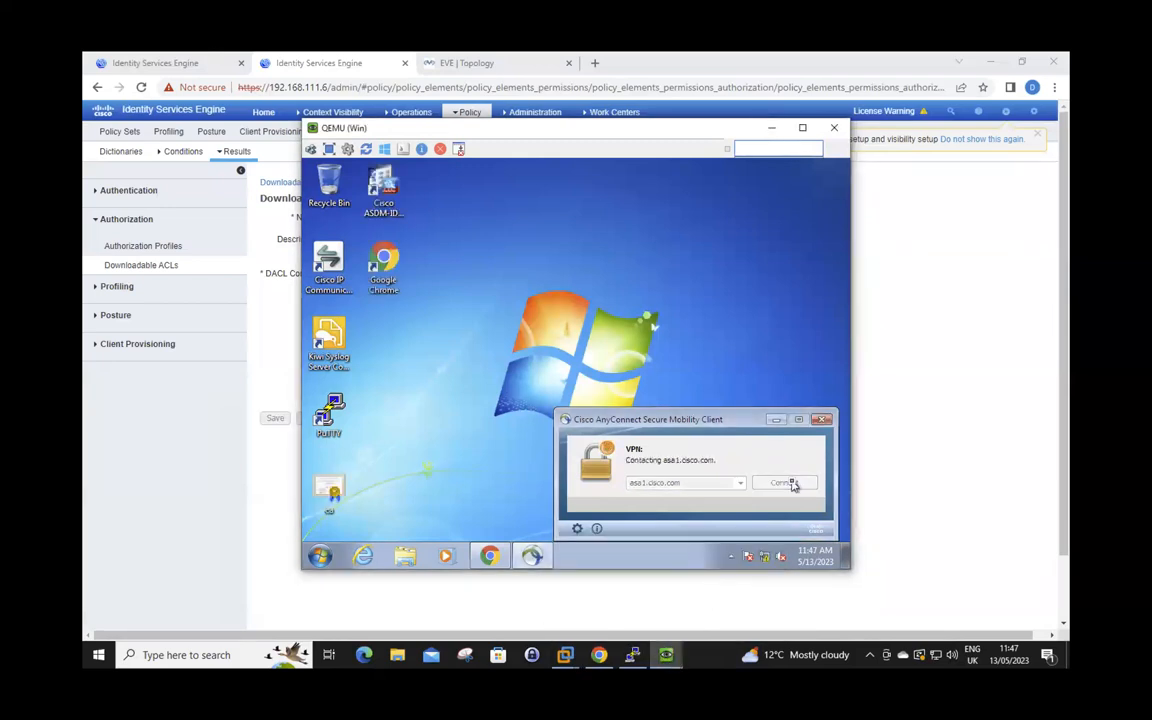
left_click(322, 556)
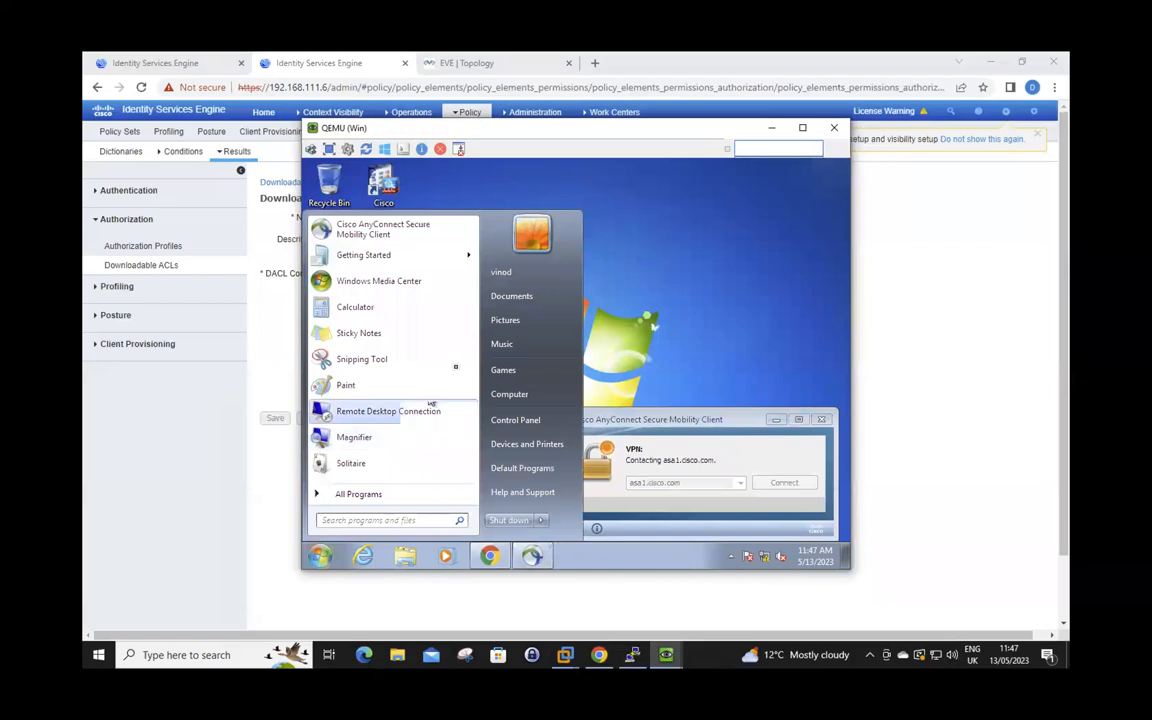
left_click(705, 292)
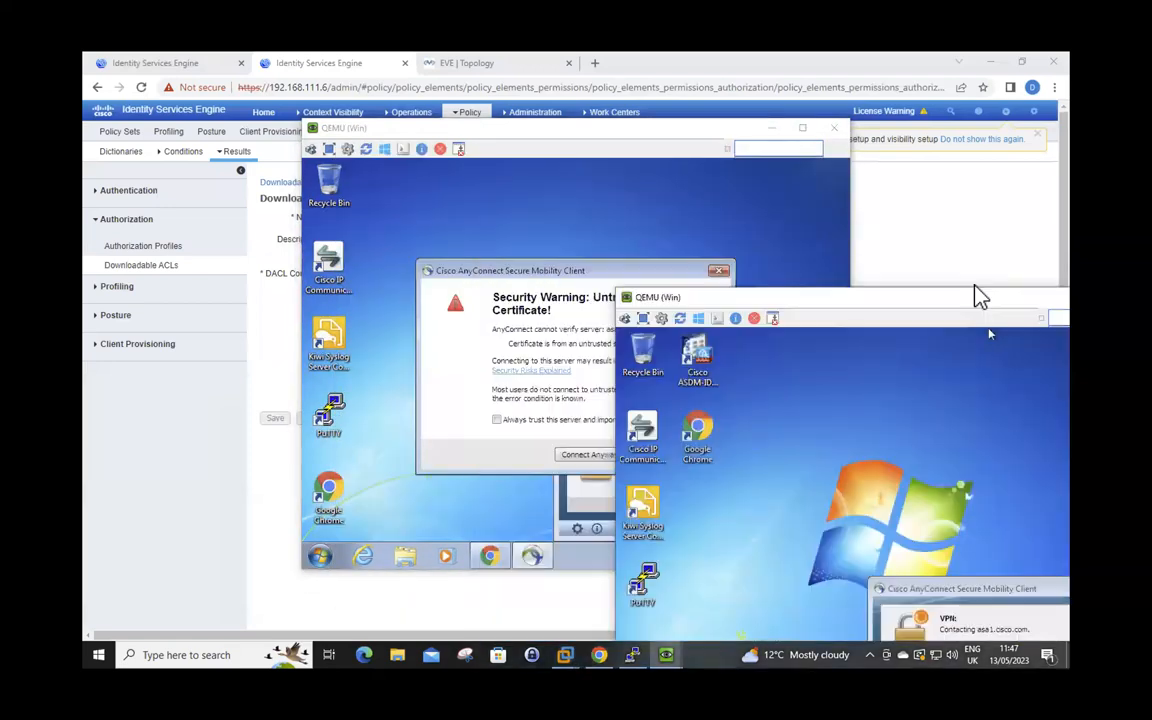
Step: On the sales user's client, accept the untrusted server certificate and select the user's certificate for AnyConnect authentication
left_click_drag(629, 131, 437, 165)
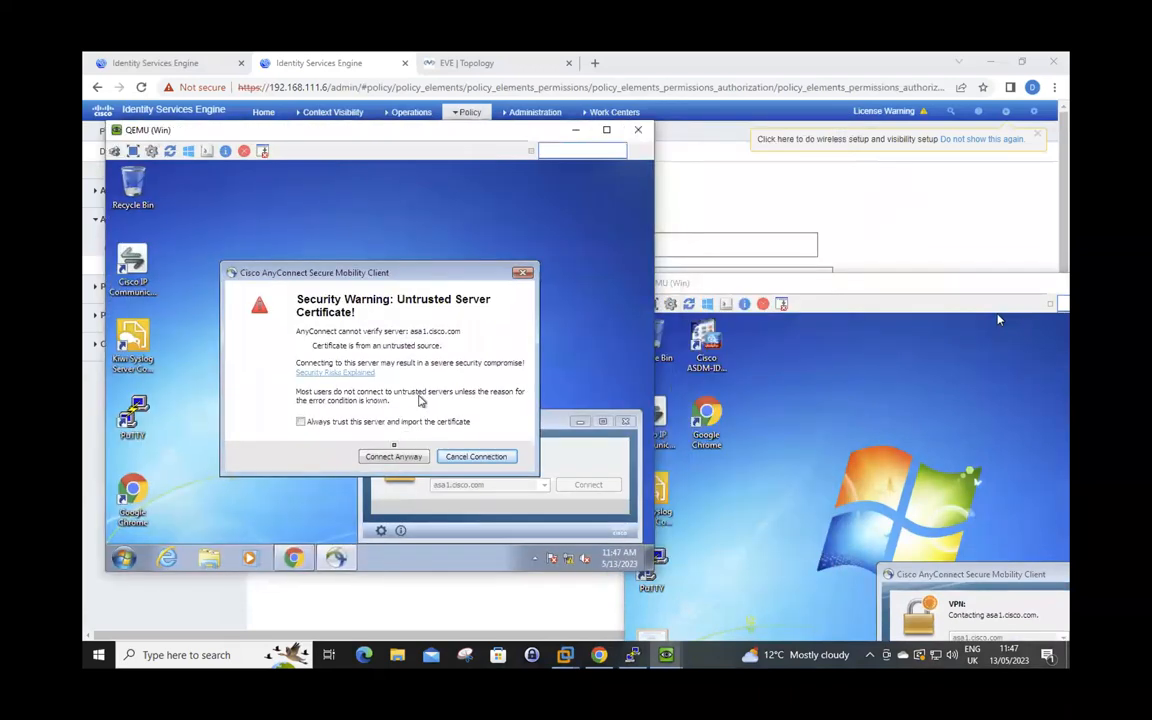
left_click(391, 455)
left_click(326, 358)
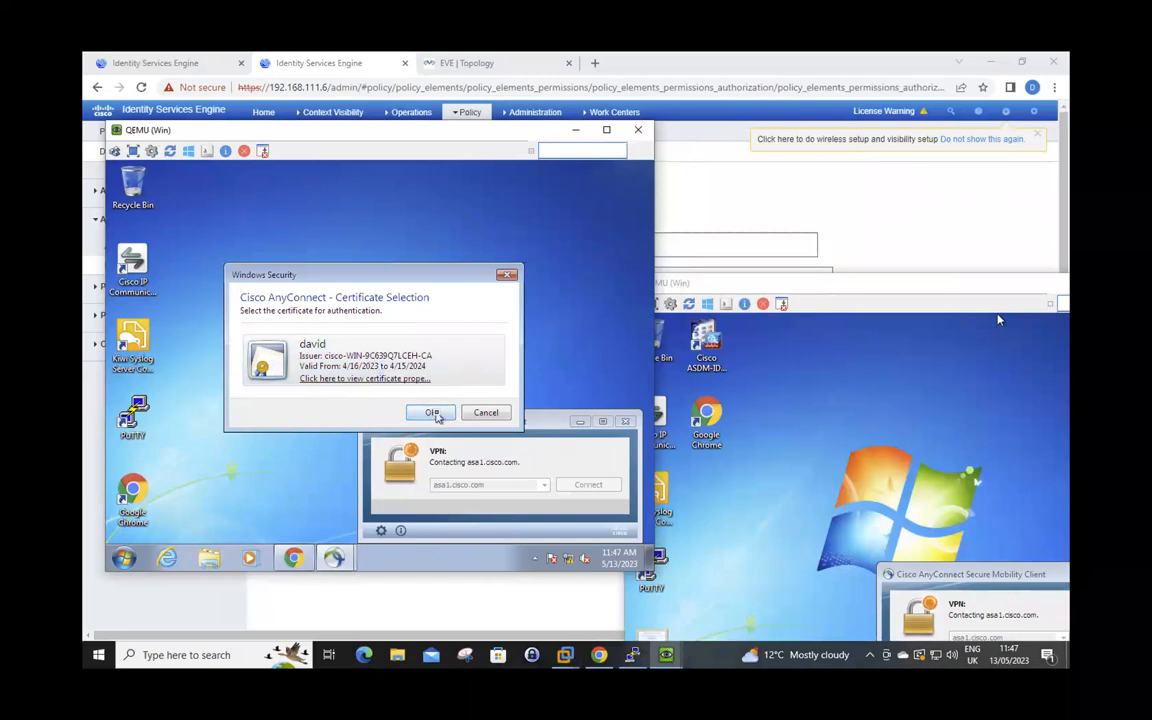
left_click(433, 412)
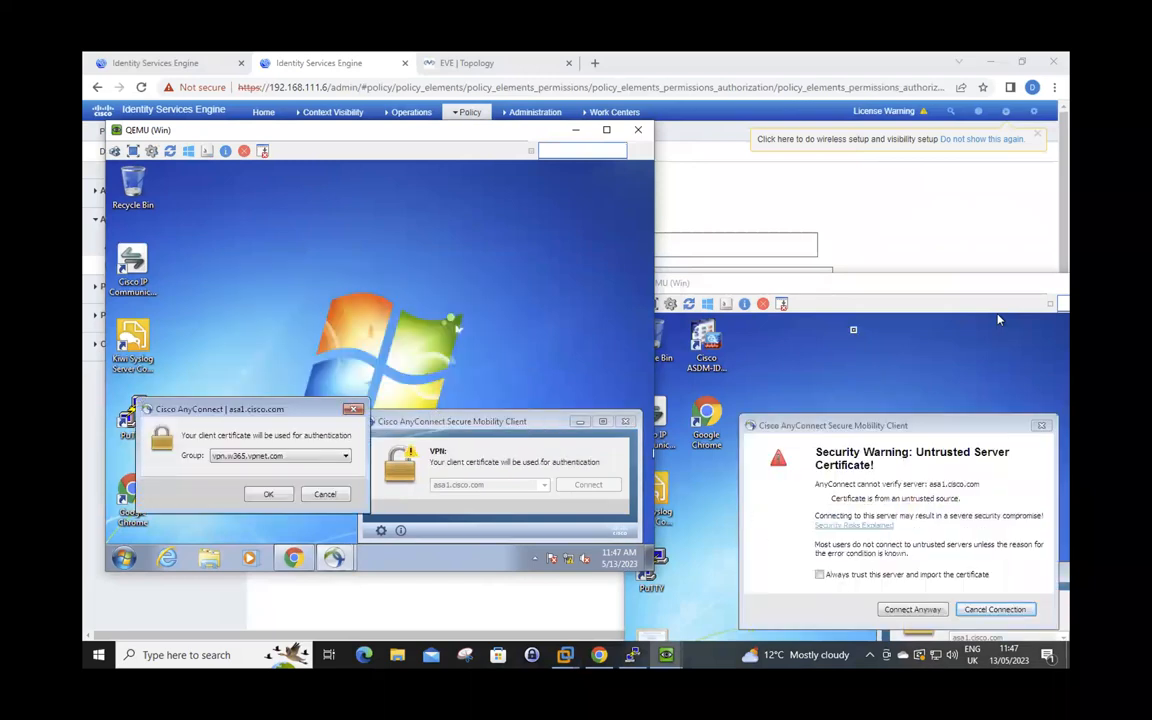
Step: Accept the server warning and user certificate on the finance client, and connect both clients with the vpn.w365.vpnet.com group
left_click_drag(845, 289, 808, 151)
left_click(874, 464)
left_click(822, 378)
left_click(912, 420)
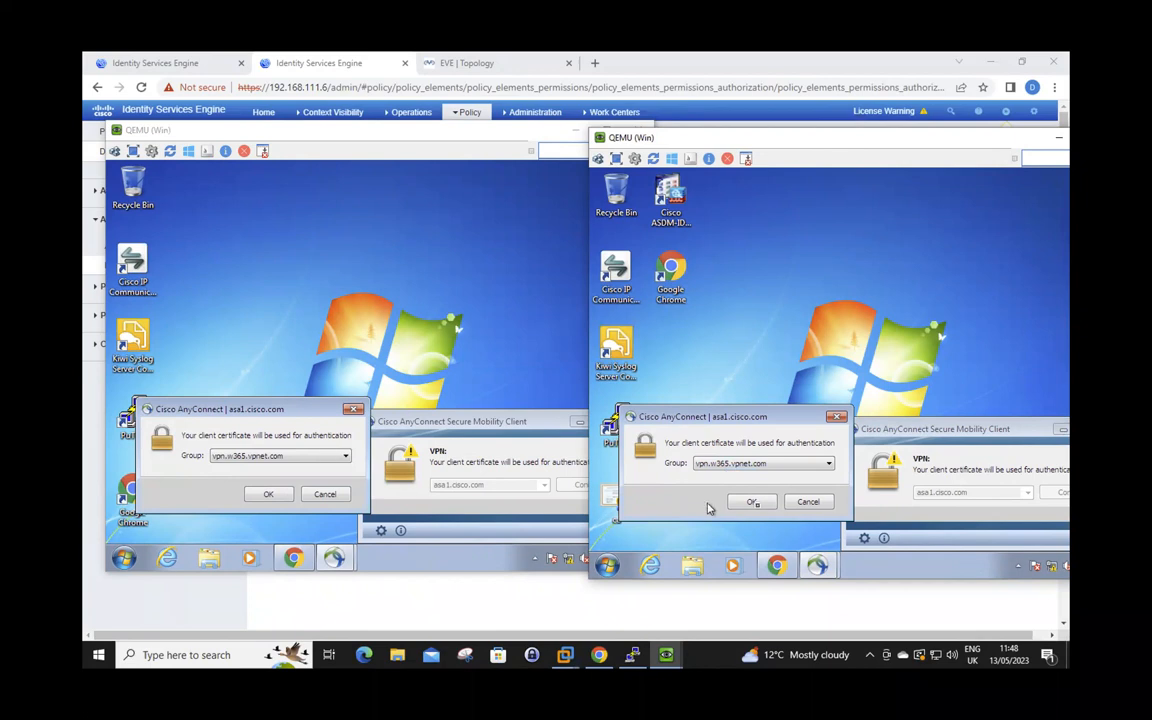
left_click(753, 502)
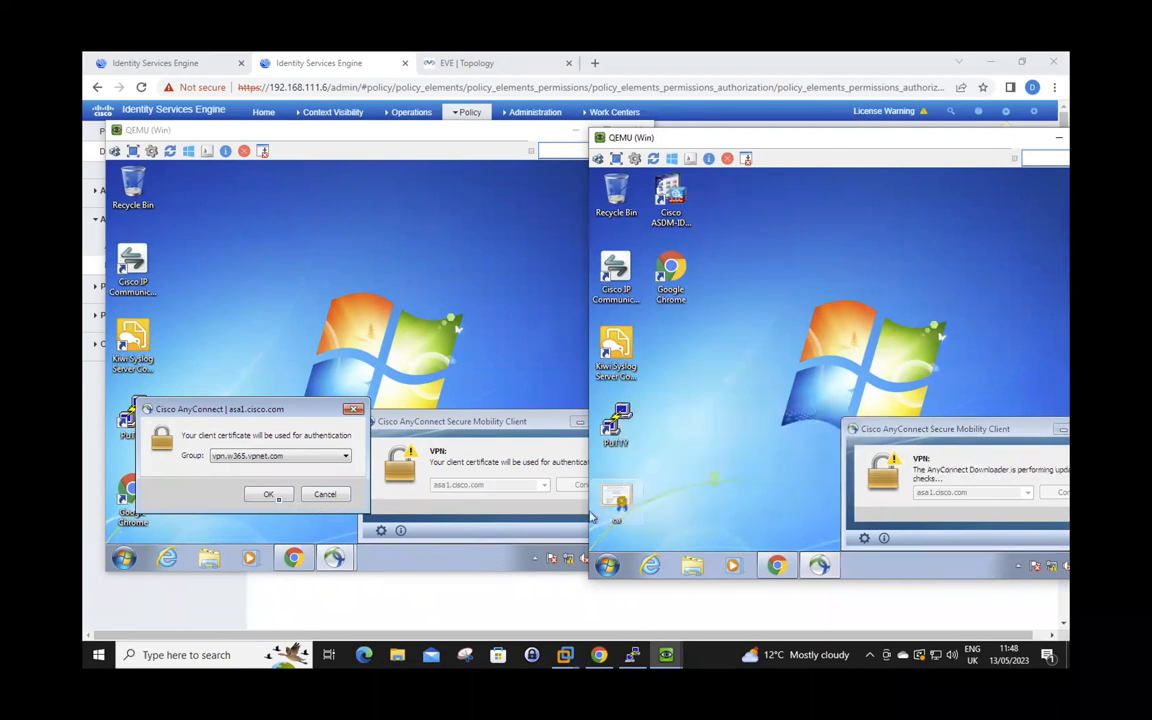
left_click(276, 499)
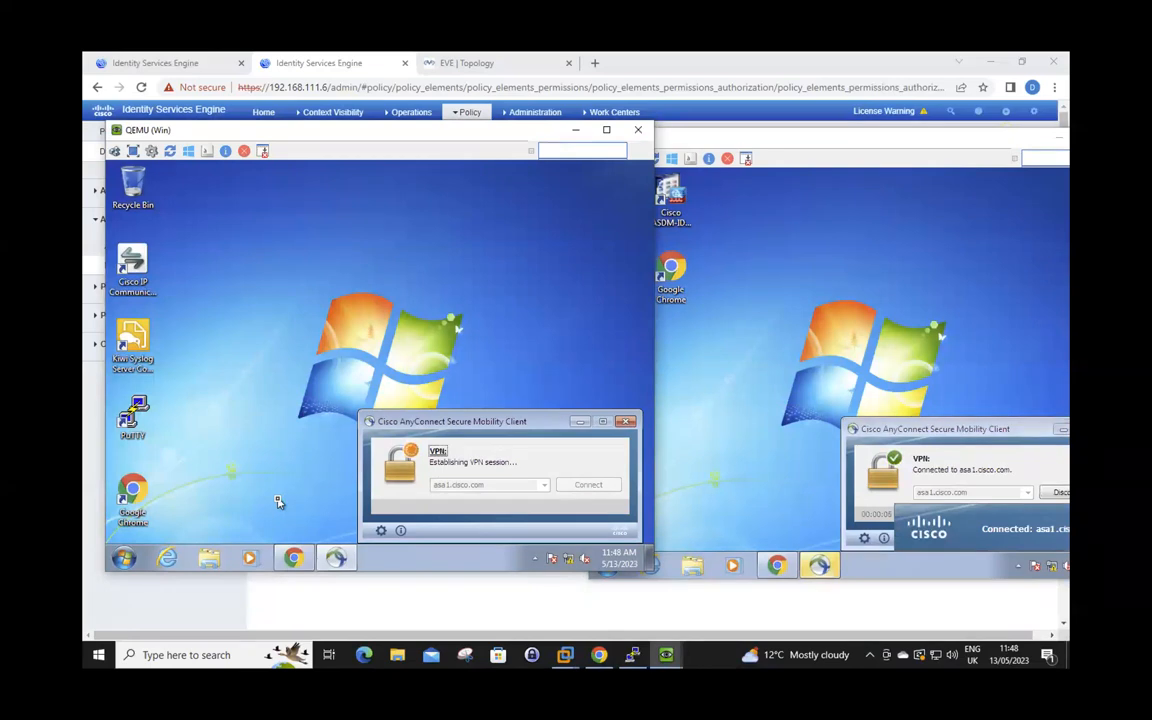
Step: Open the ISE RADIUS live logs and examine the authentication status in the sales user's latest session details
left_click(325, 72)
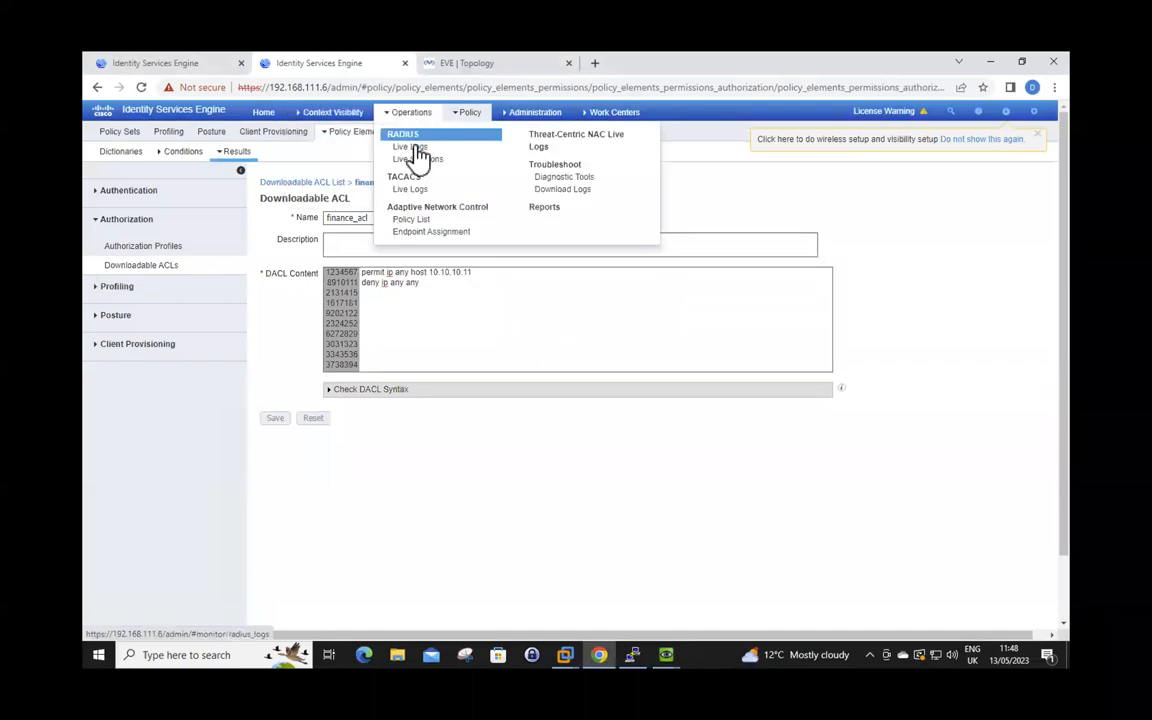
left_click(415, 150)
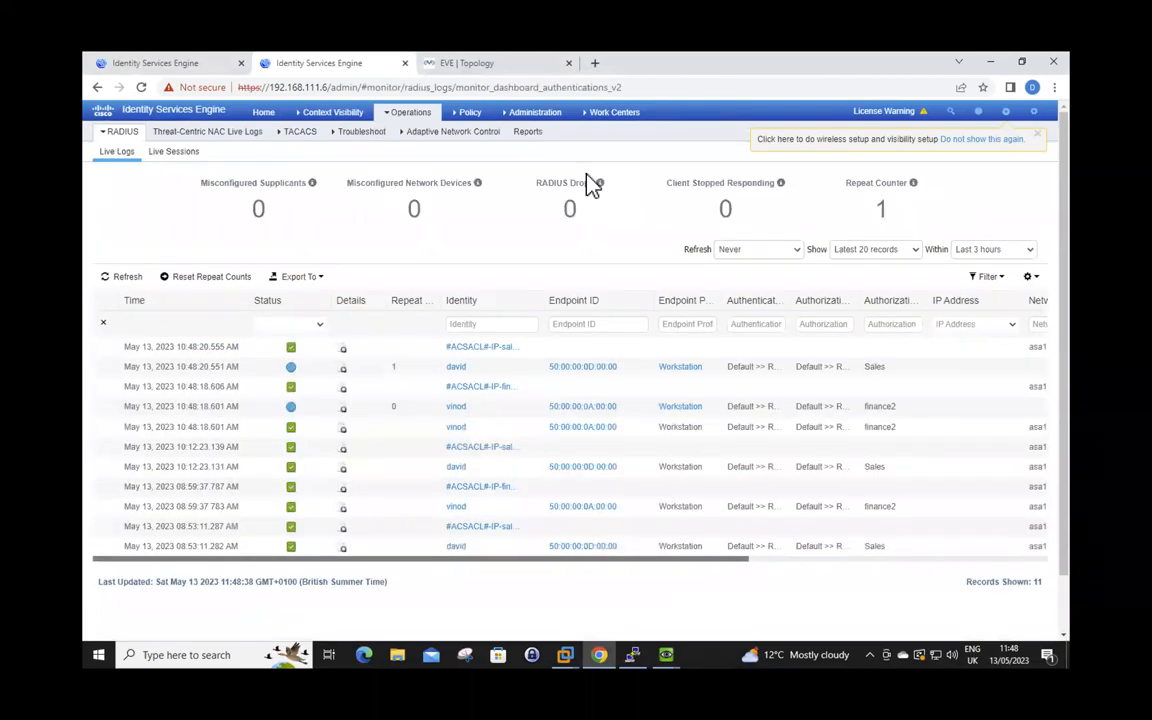
left_click(342, 369)
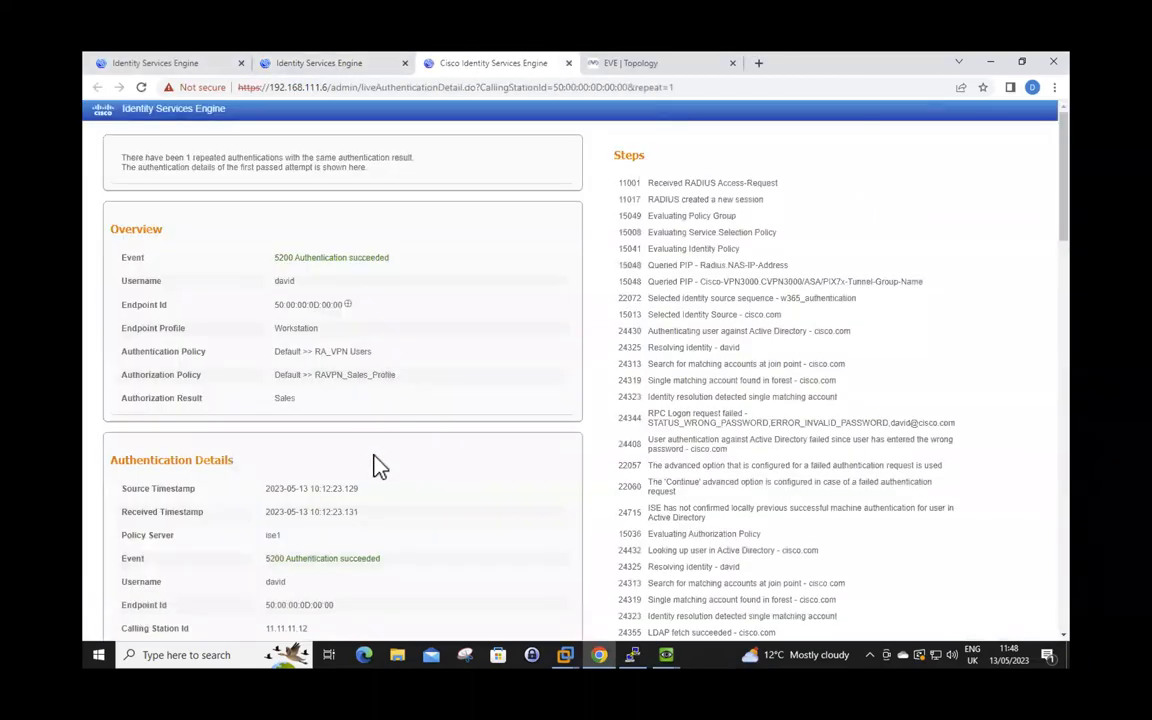
scroll(380, 465, "down", 7)
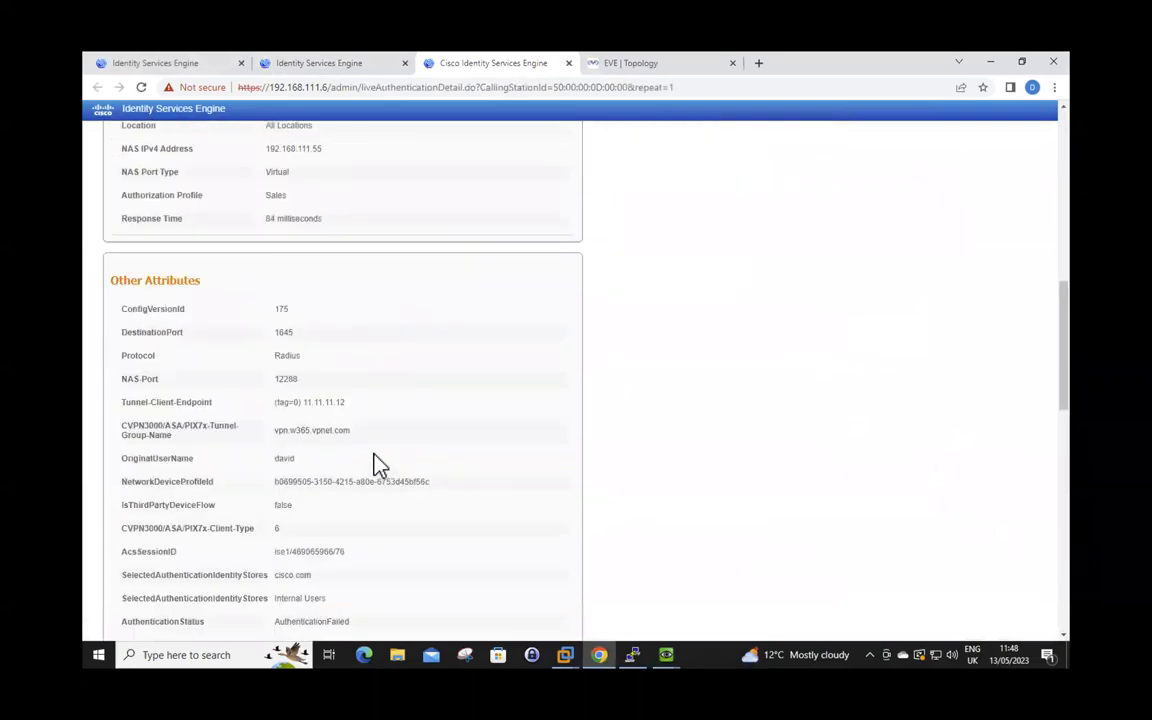
scroll(370, 463, "down", 3)
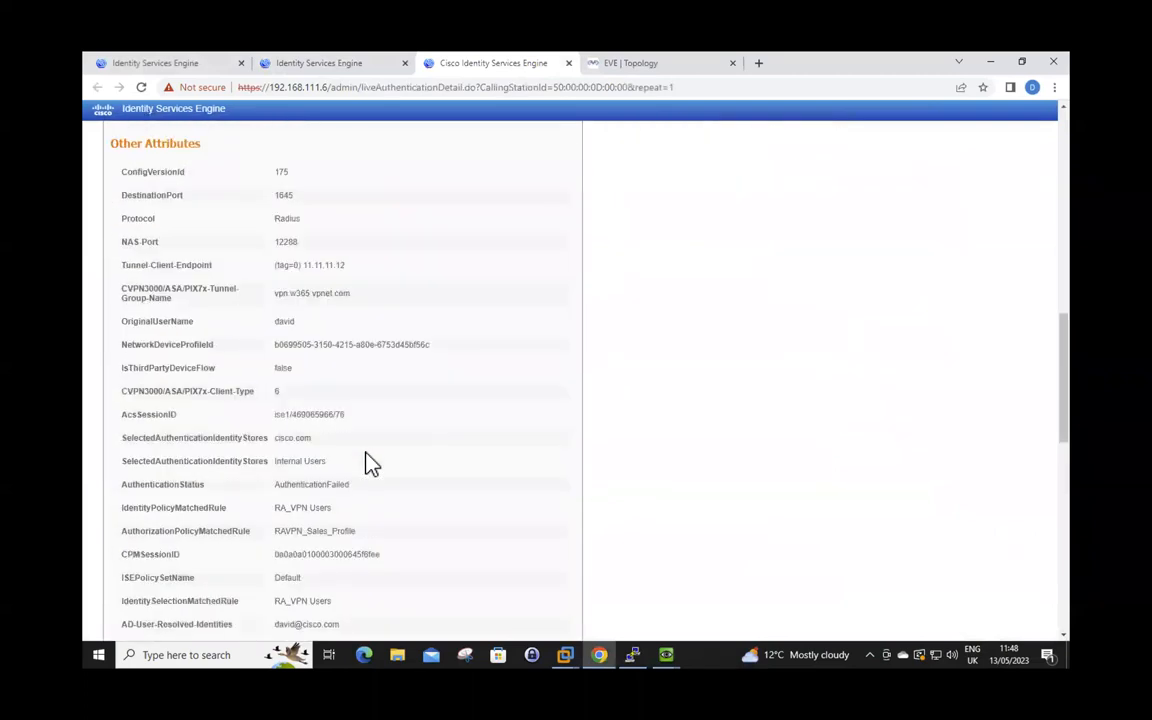
left_click_drag(179, 484, 363, 485)
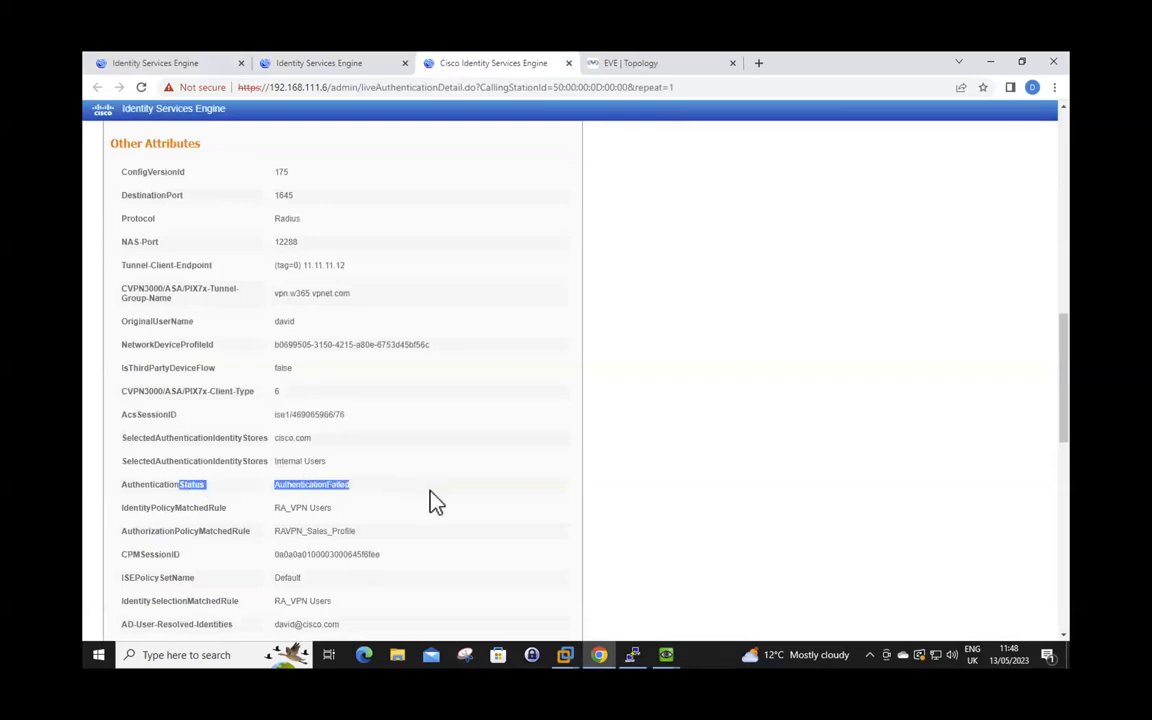
Step: Review the sales session's Active Directory identity and group attributes, and its returned authorization results
scroll(436, 500, "up", 4)
scroll(436, 500, "down", 6)
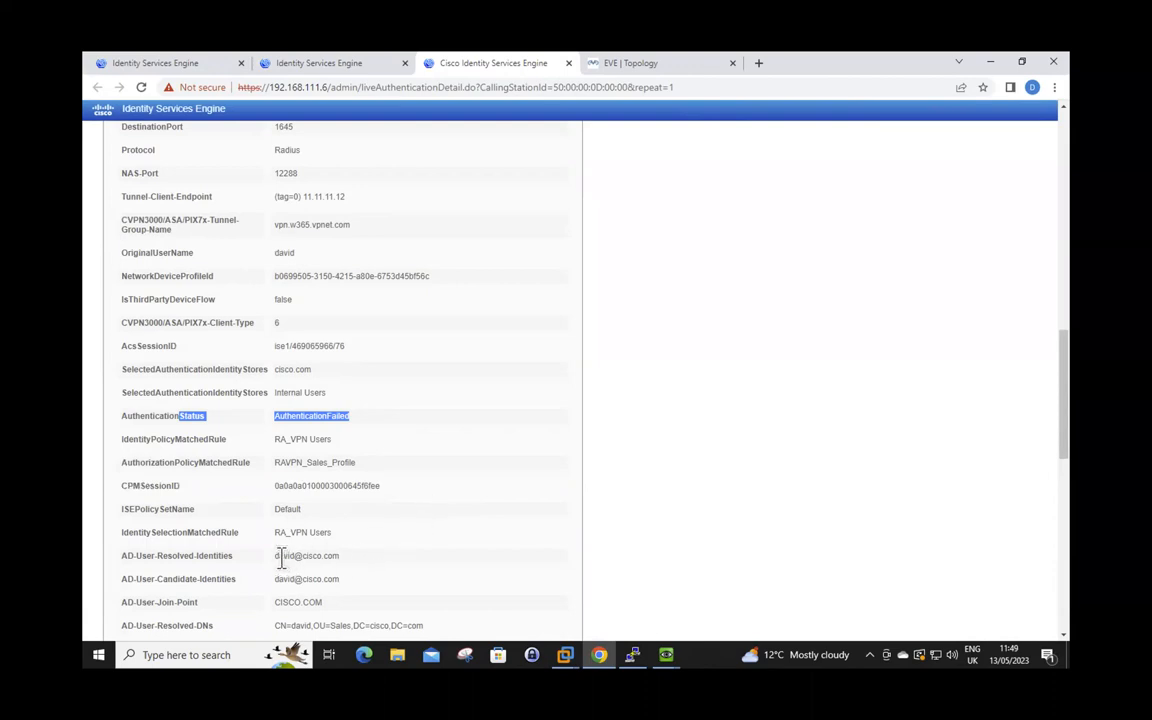
left_click_drag(277, 557, 347, 566)
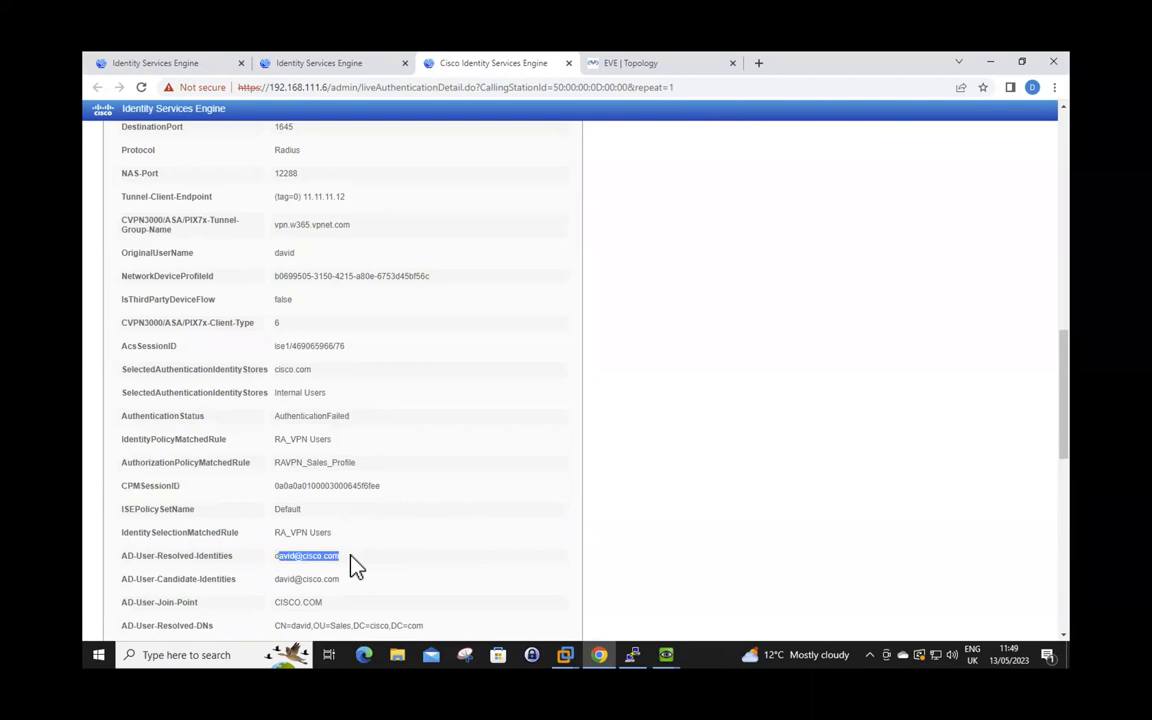
scroll(372, 566, "up", 1)
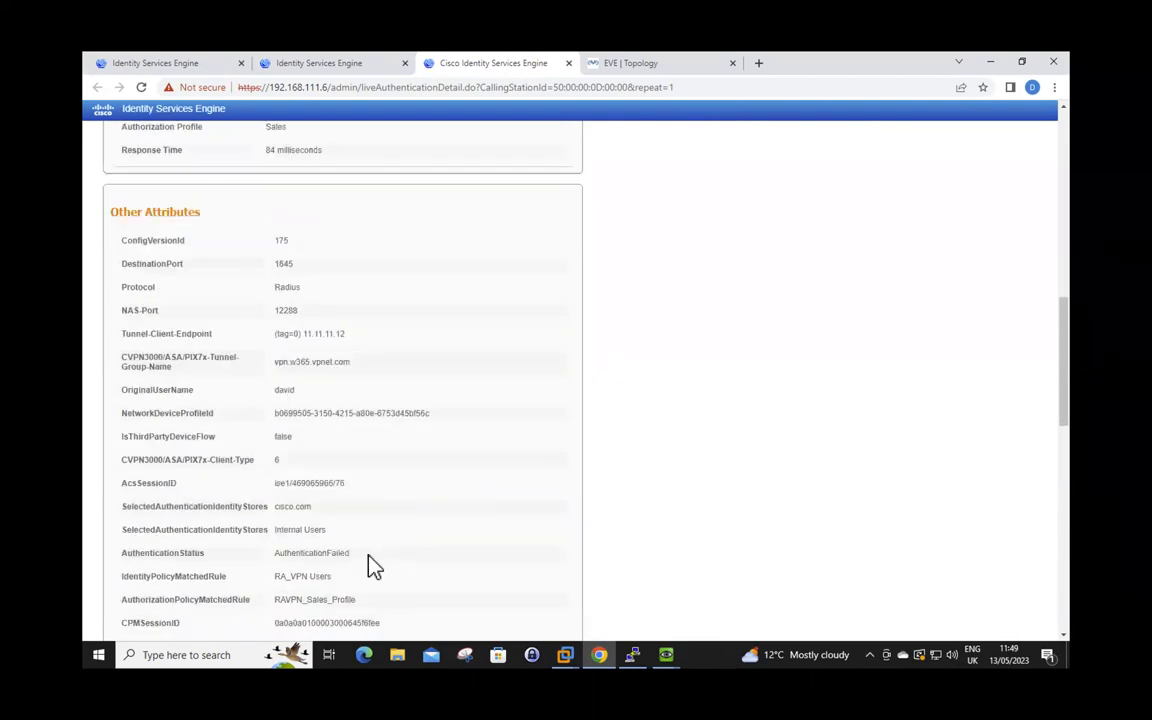
scroll(372, 566, "down", 2)
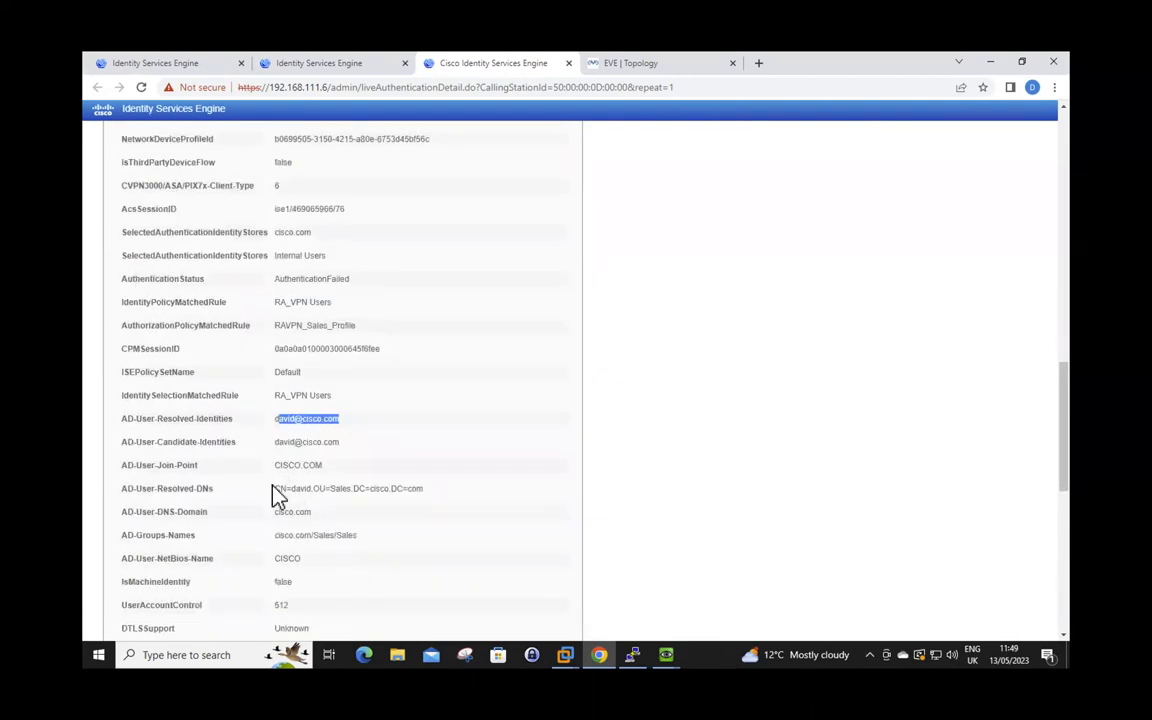
left_click_drag(276, 488, 445, 543)
scroll(449, 553, "down", 5)
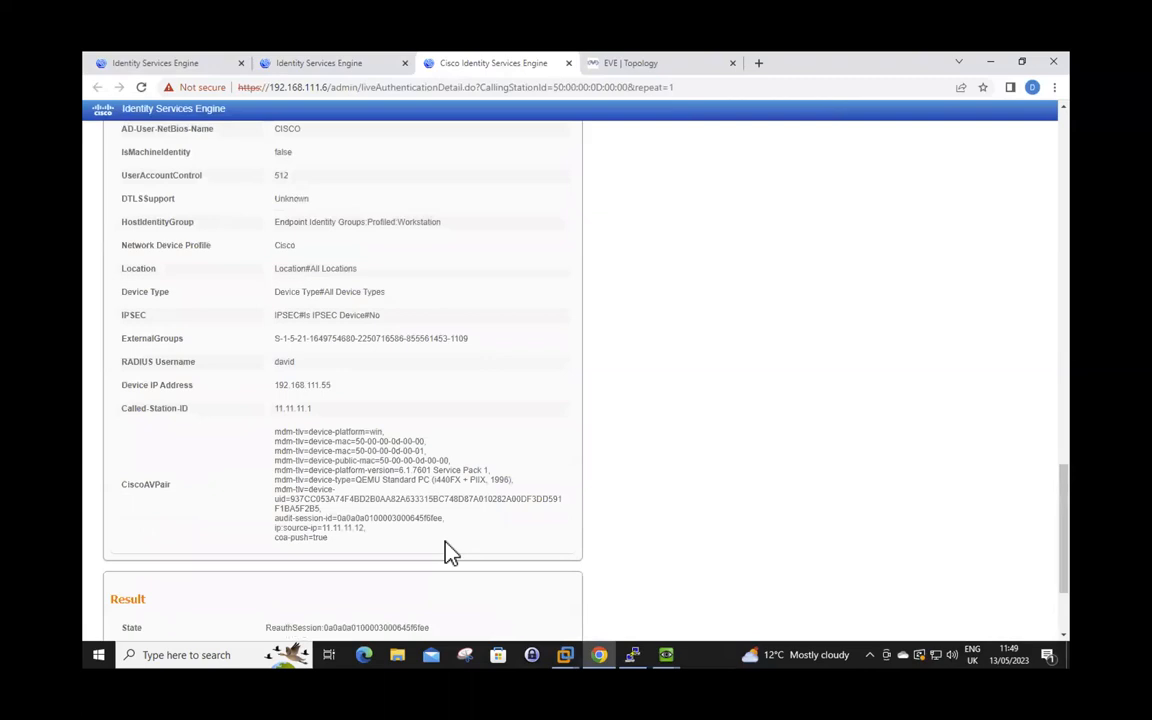
scroll(449, 553, "down", 2)
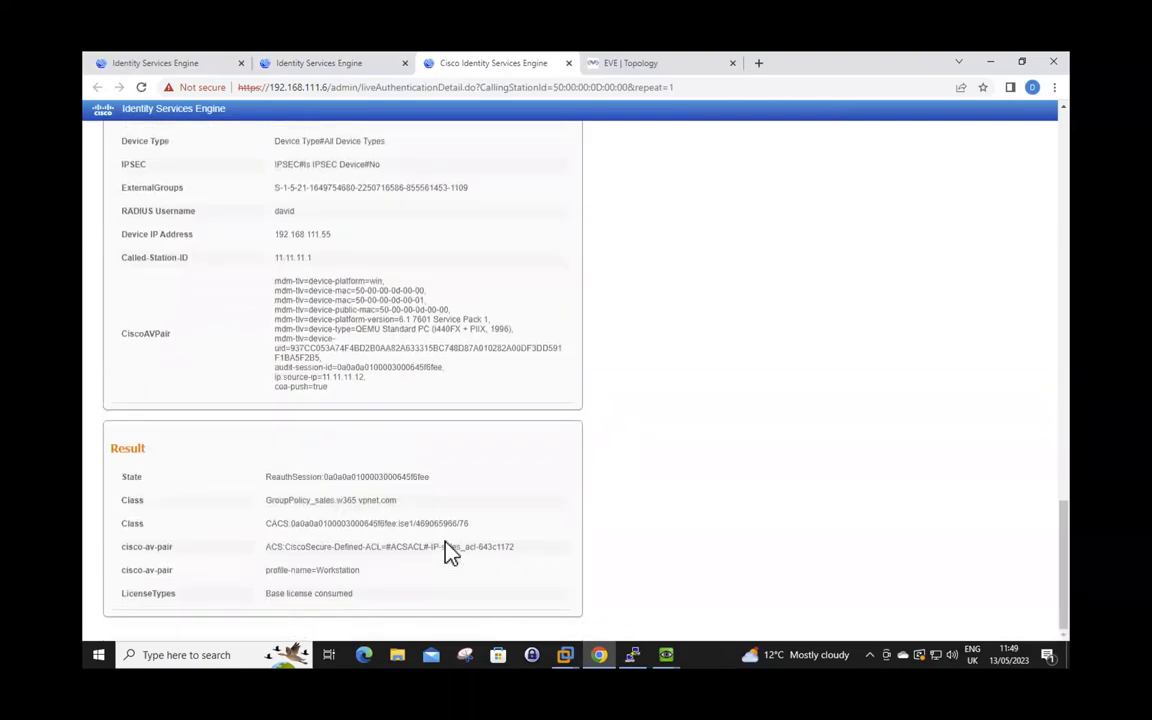
scroll(449, 553, "up", 15)
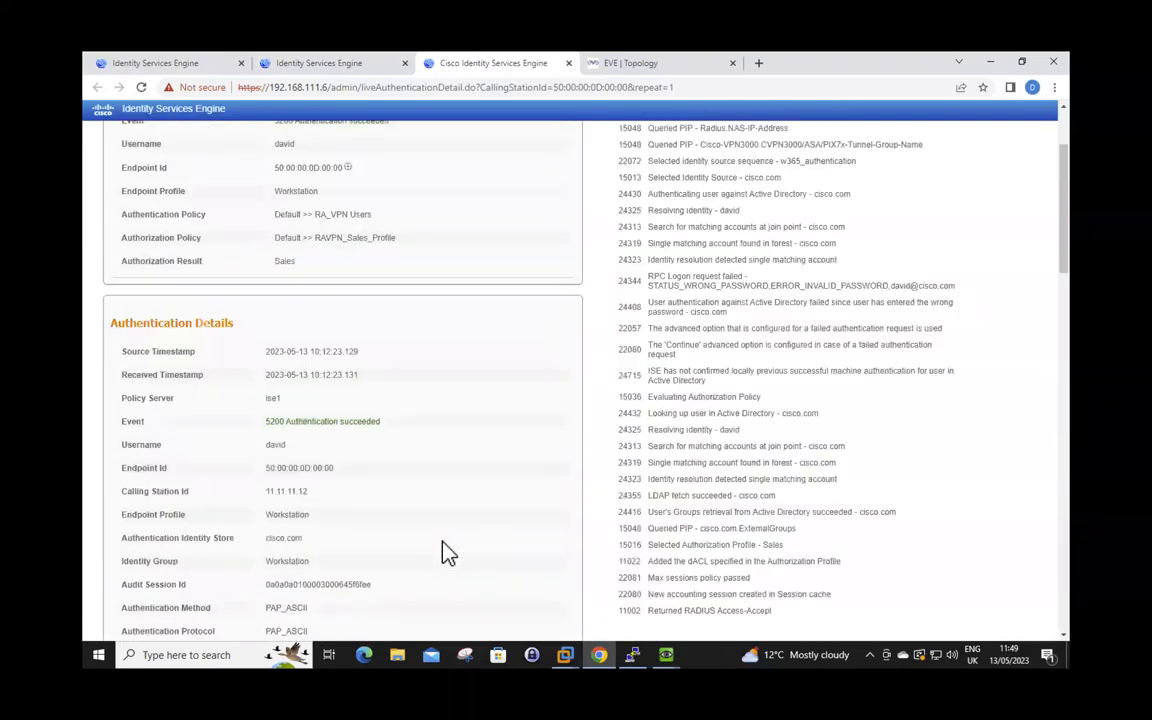
scroll(449, 553, "up", 3)
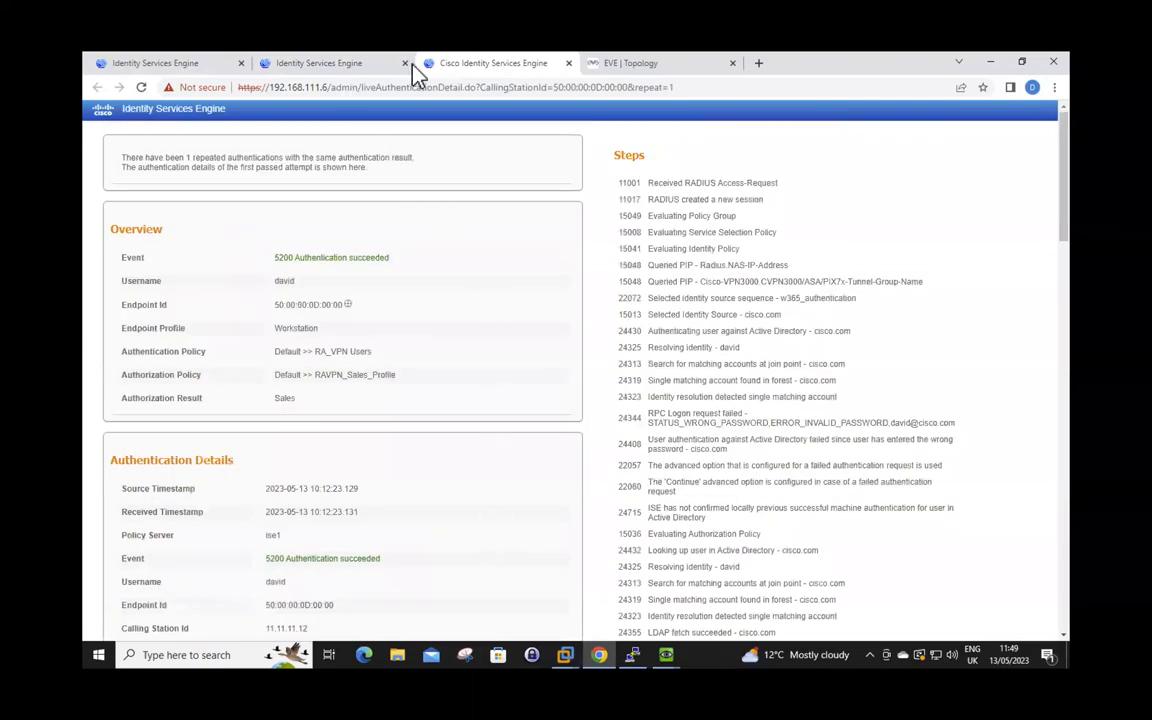
Step: Close the session details and inspect the event in the latest sales_acl DACL download log entry
left_click(568, 63)
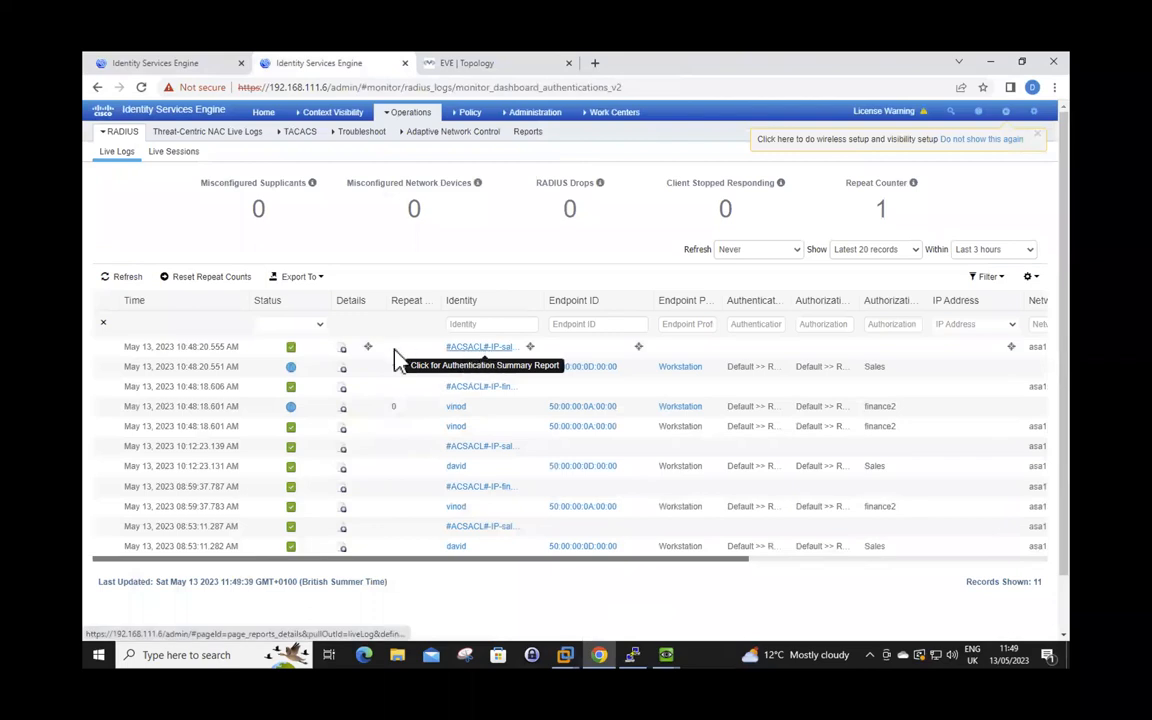
left_click(343, 349)
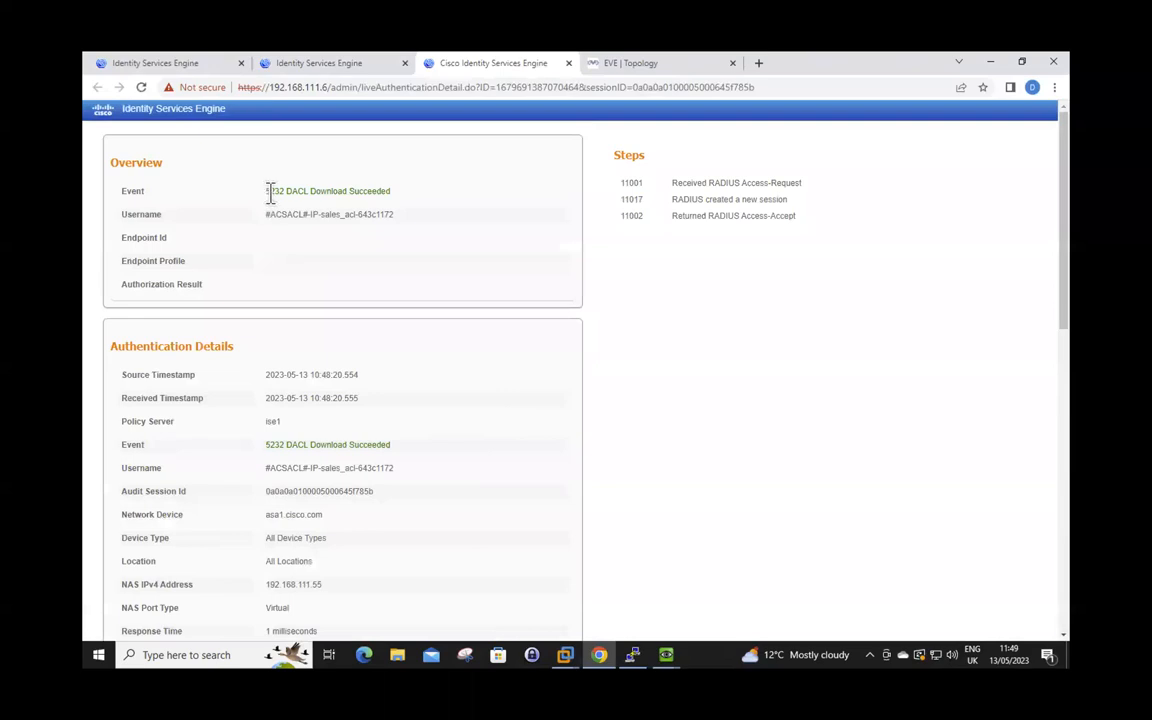
left_click_drag(266, 190, 395, 211)
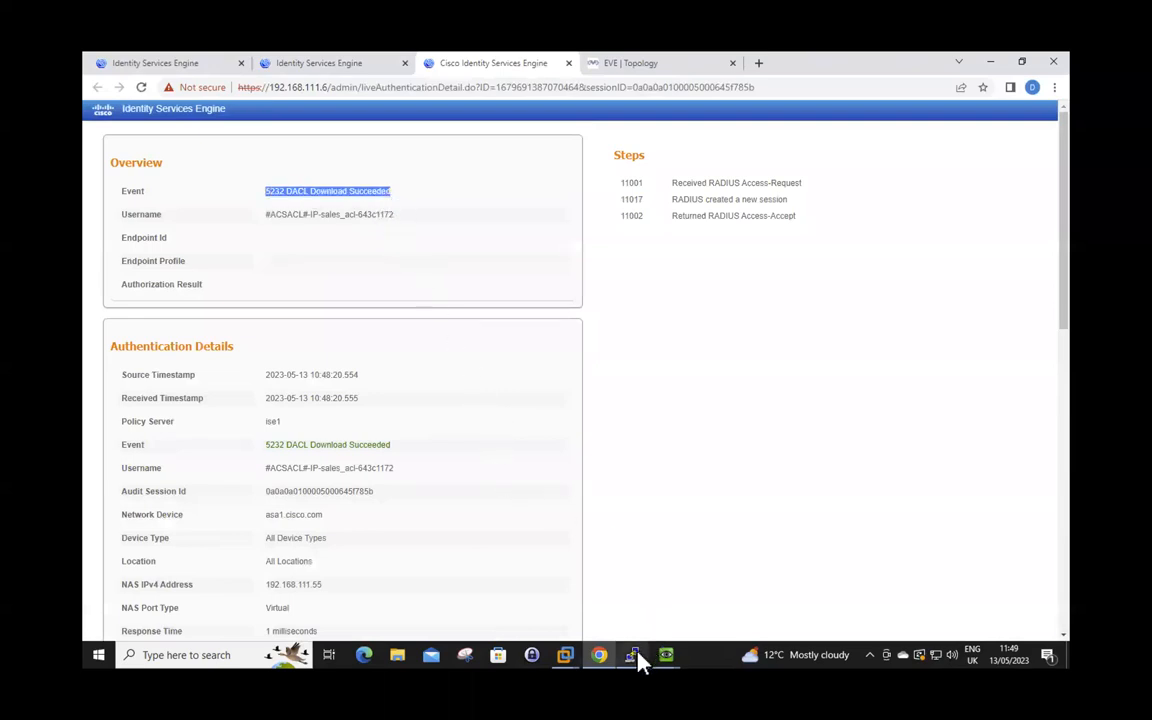
Step: Switch to the ASAv console and list the active AnyConnect sessions with sh vpn-sessiondb anyconnect
mouse_move(636, 652)
left_click(609, 576)
left_click(583, 497)
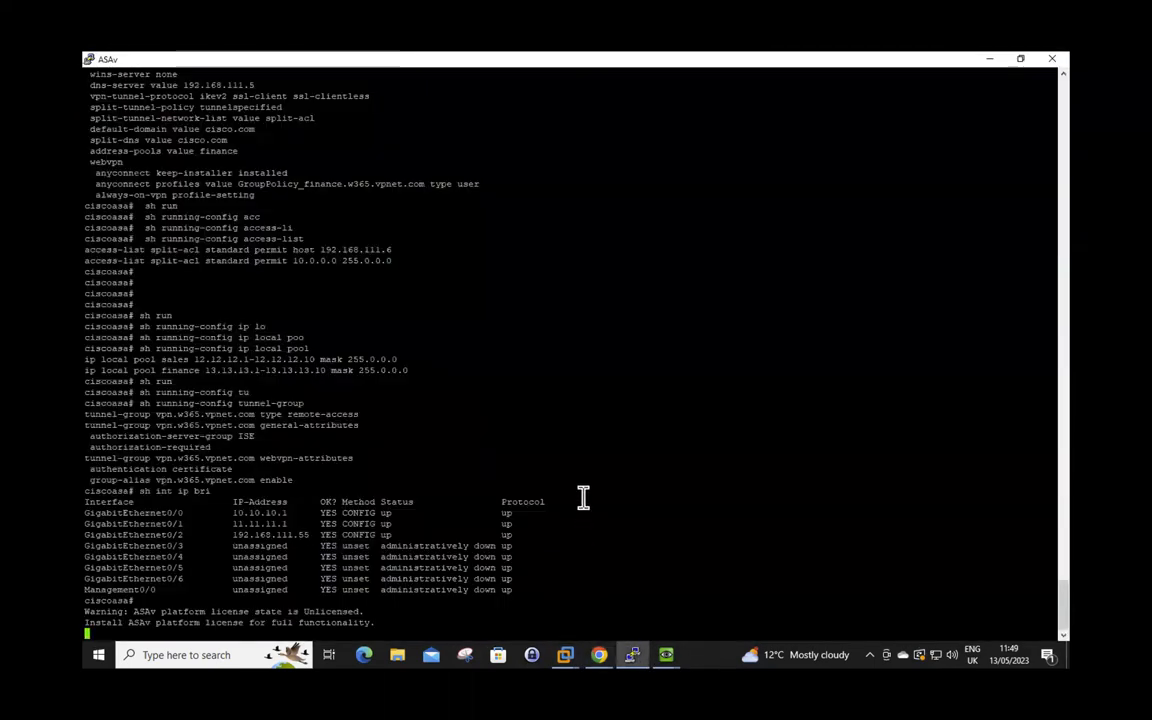
key("Return")
key("Return")
key("Return")
key("Return")
key("Return")
type("sh vpn-s")
key("Tab")
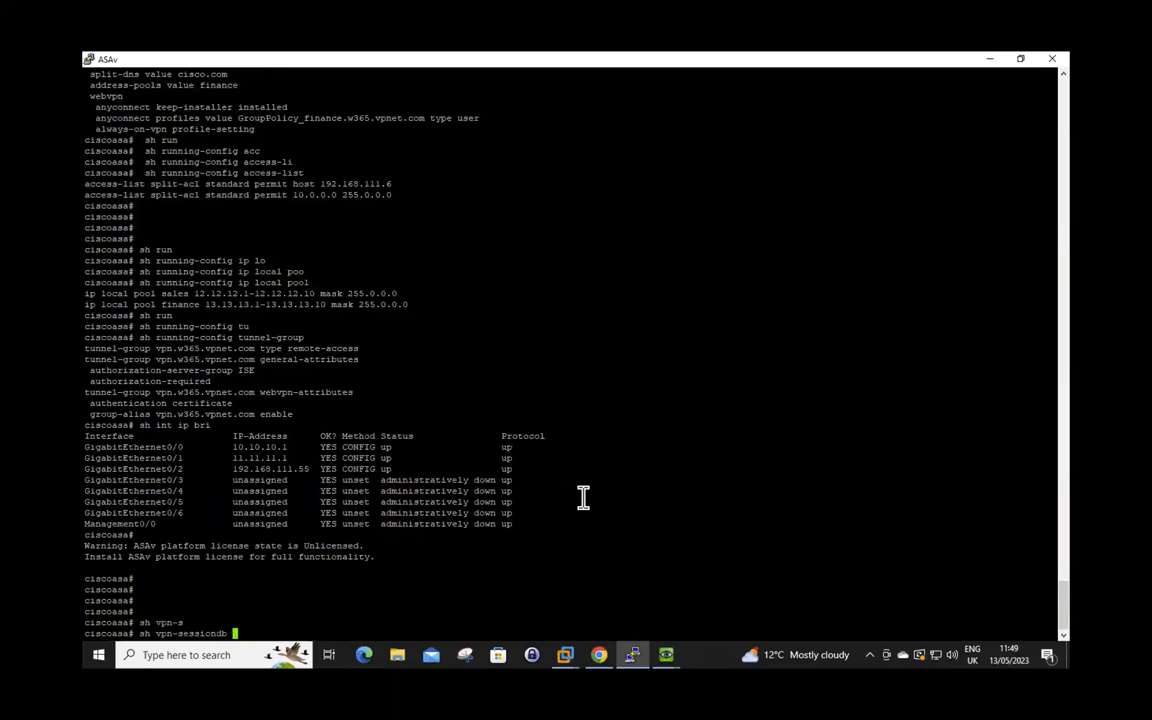
type("an")
key("Tab")
key("Return")
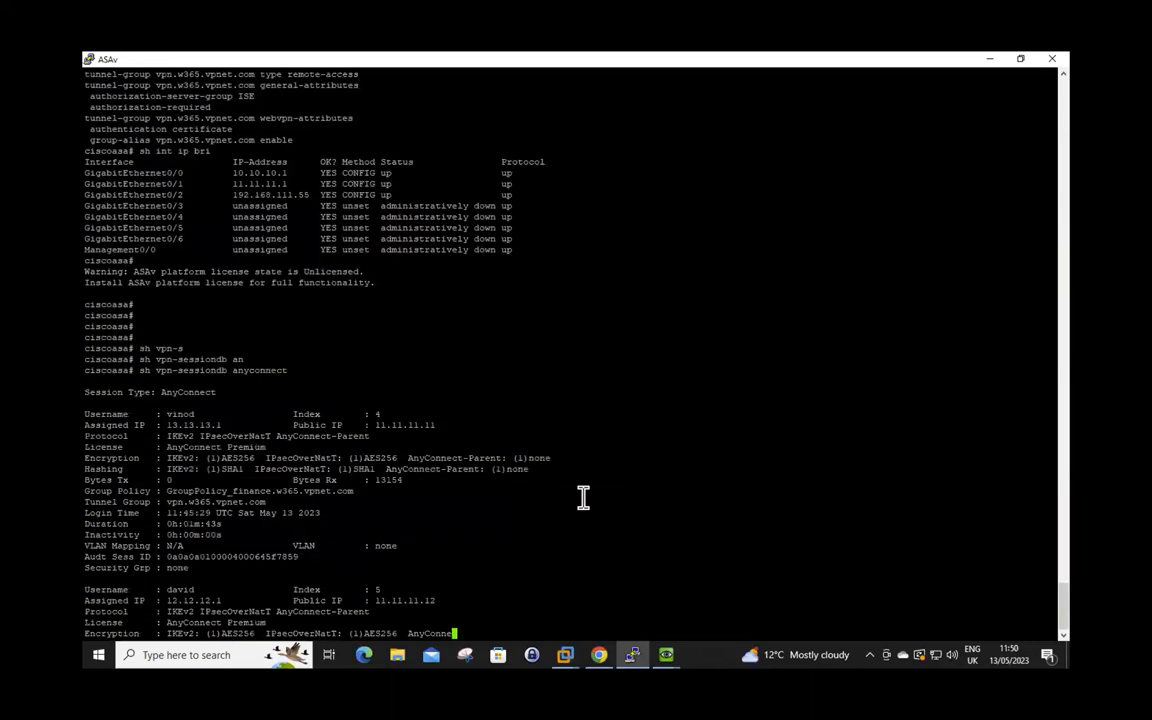
key("space")
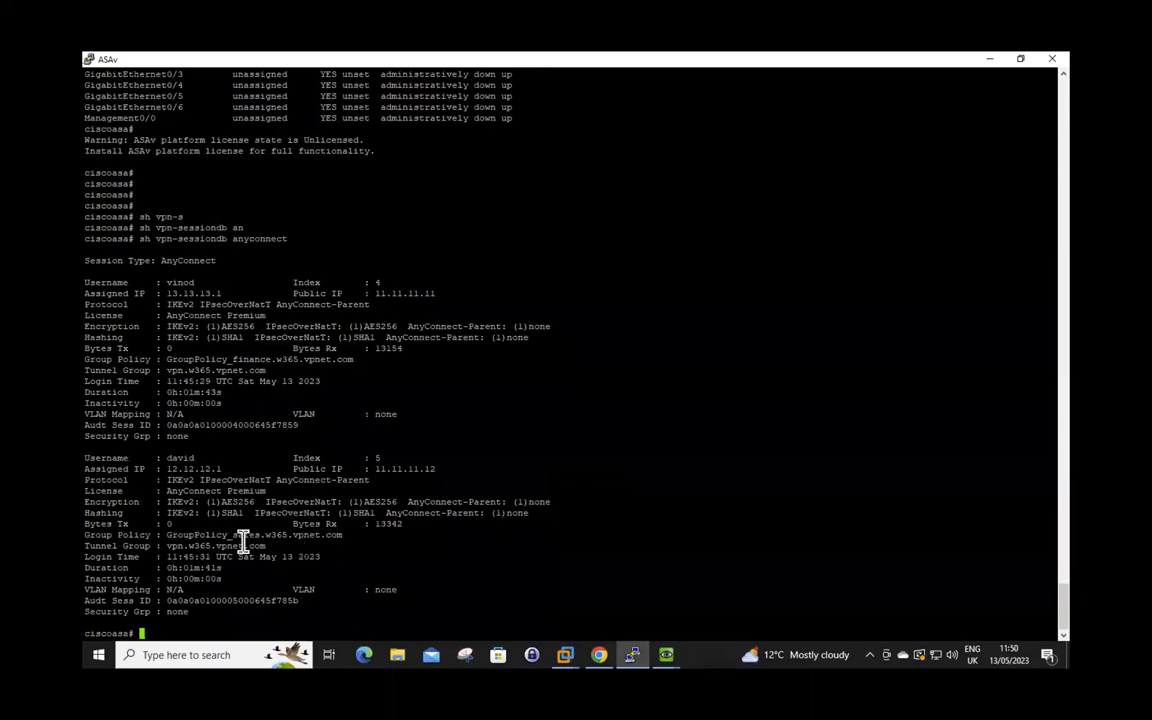
Step: Compare the assigned IP addresses and group policies of the finance and sales users' AnyConnect sessions
left_click_drag(165, 280, 255, 430)
left_click_drag(168, 294, 244, 292)
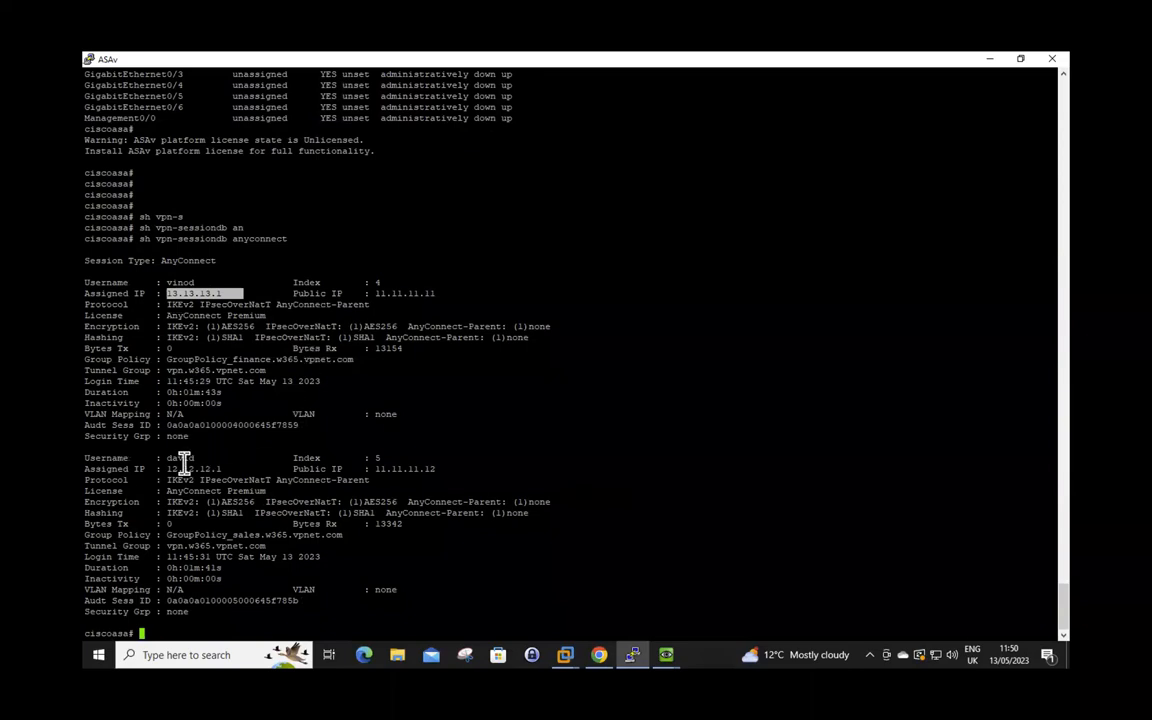
left_click_drag(167, 469, 242, 470)
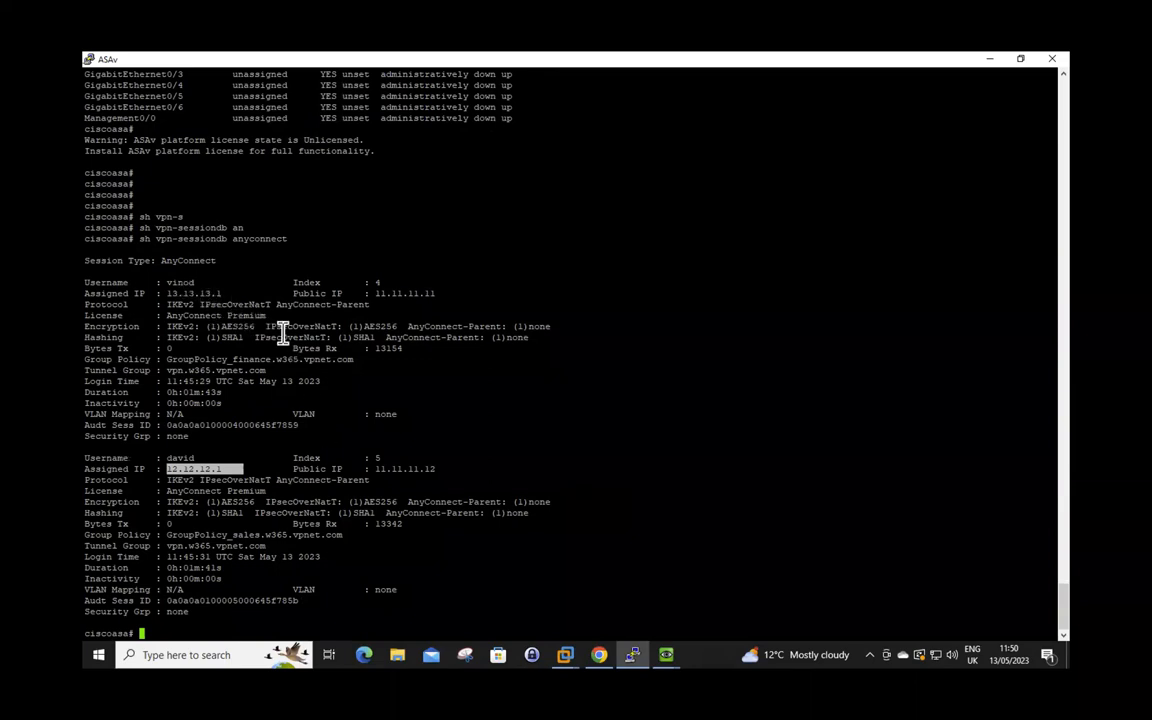
left_click_drag(170, 360, 359, 361)
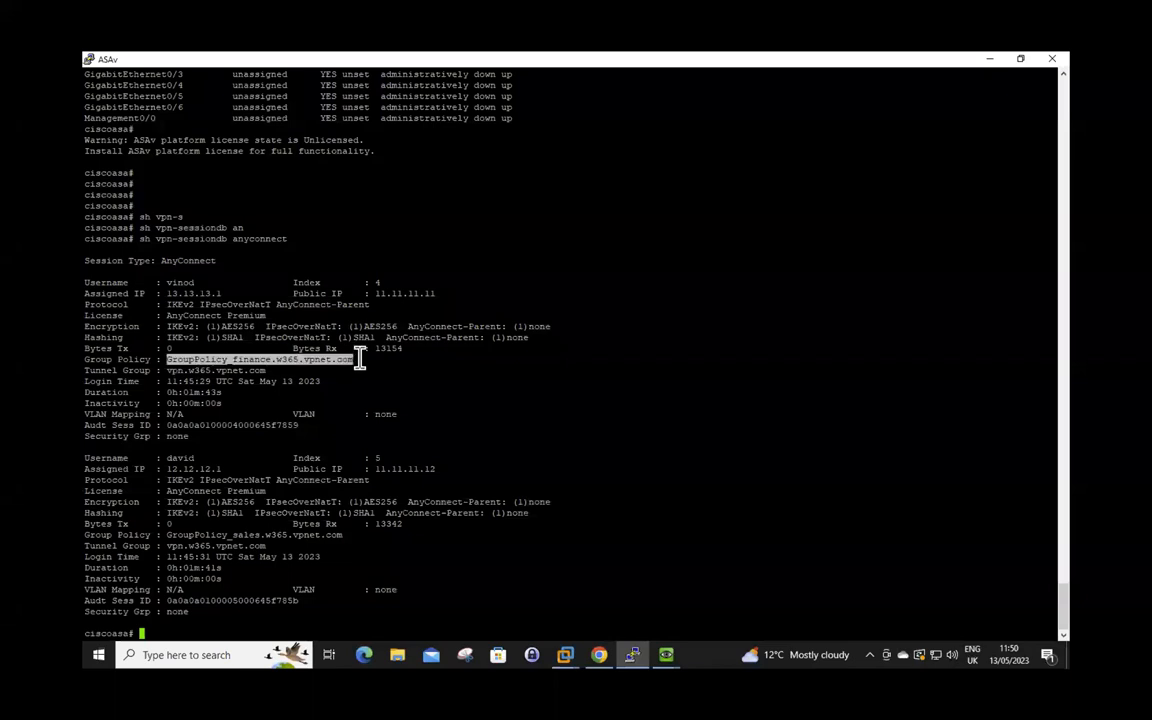
left_click_drag(165, 458, 238, 459)
left_click_drag(161, 536, 331, 536)
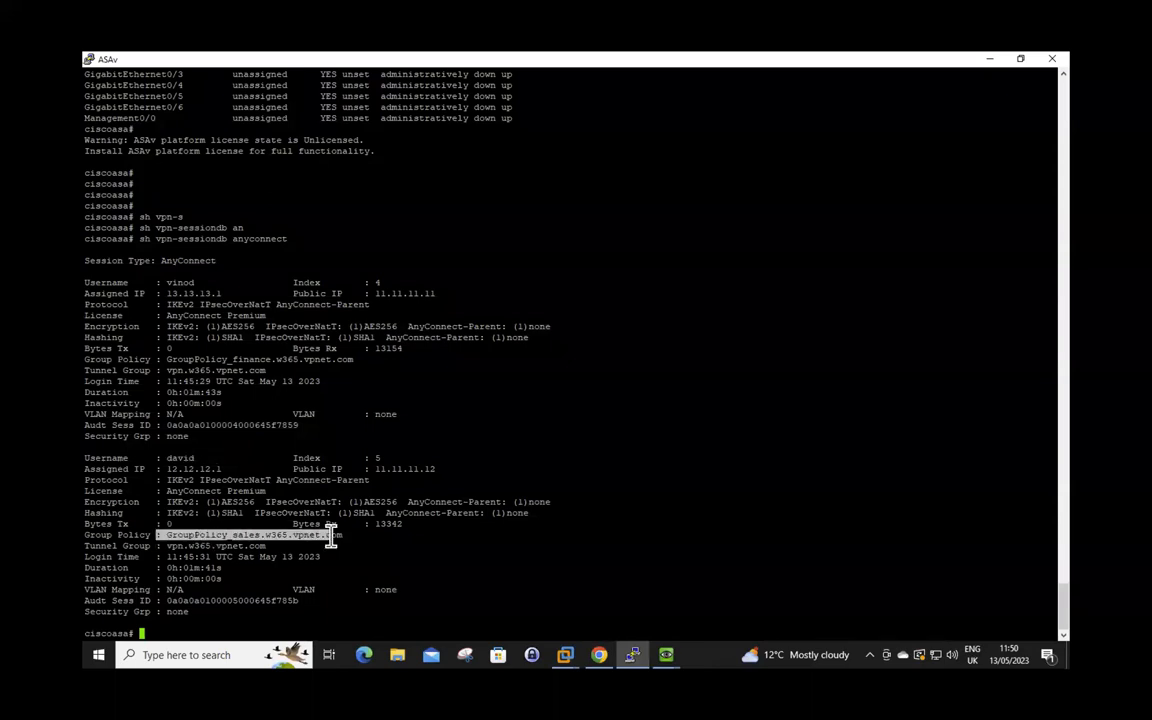
left_click(379, 560)
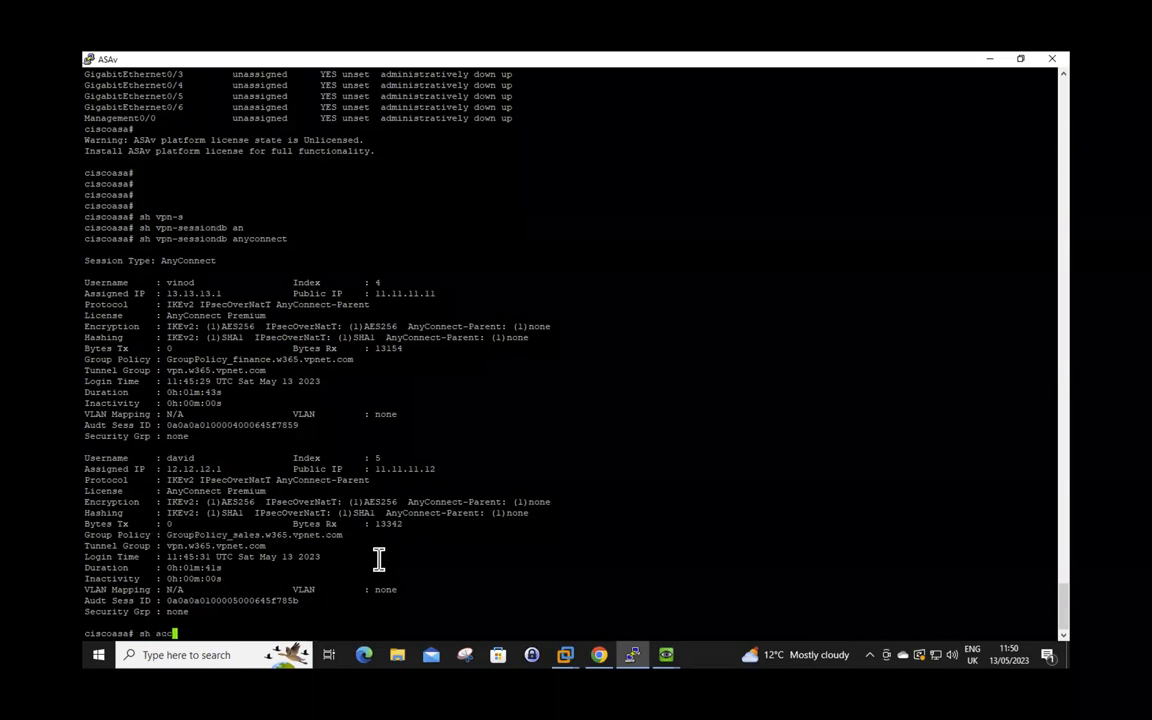
Step: List the access lists with sh access-list and examine the downloaded finance_acl and sales_acl entries and their permitted hosts
type("sh acc")
key("Tab")
key("Return")
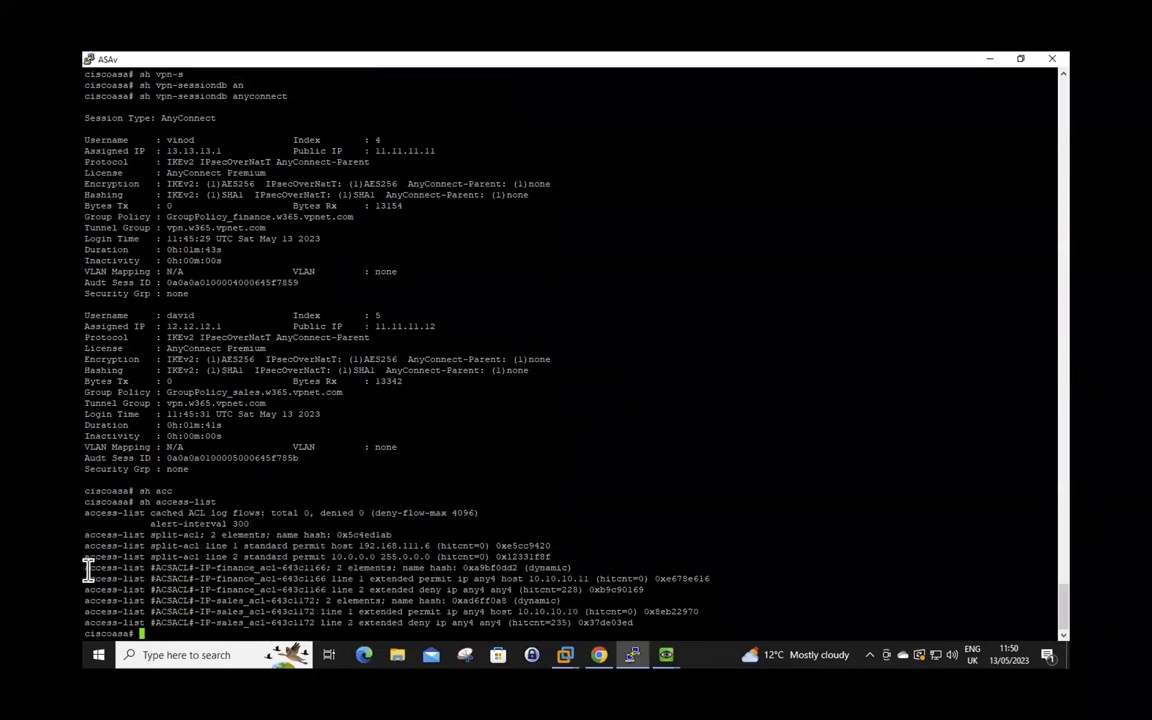
left_click_drag(120, 570, 746, 625)
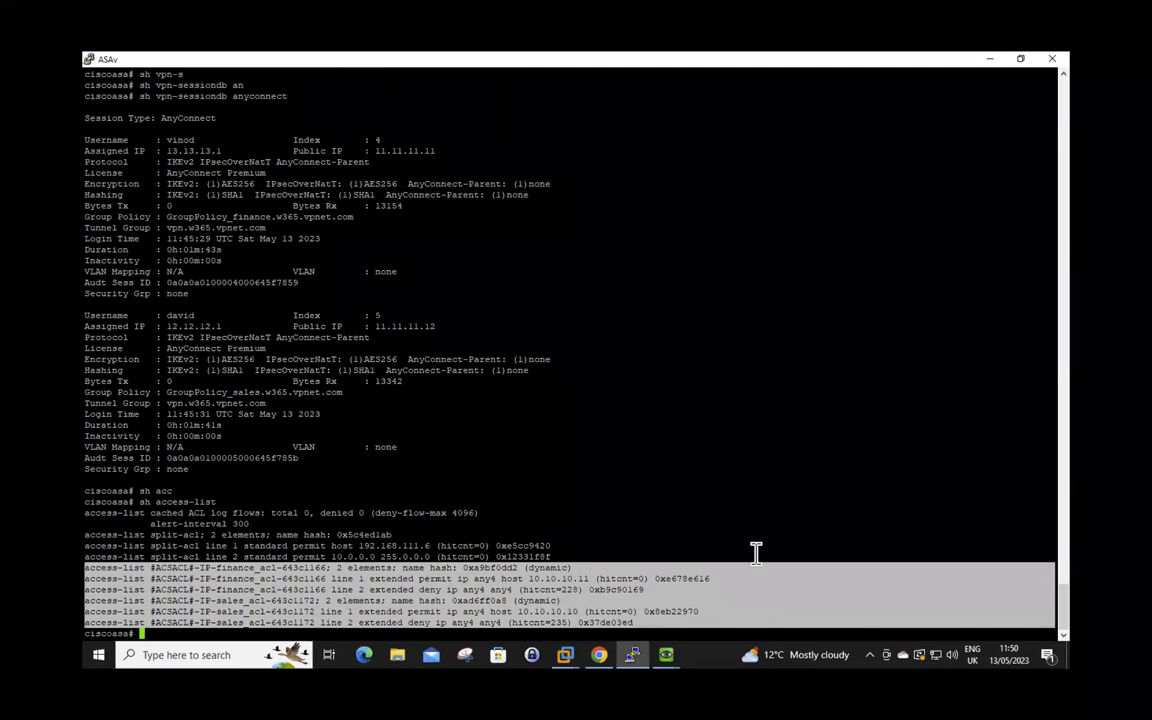
left_click(502, 602)
left_click_drag(218, 580, 589, 574)
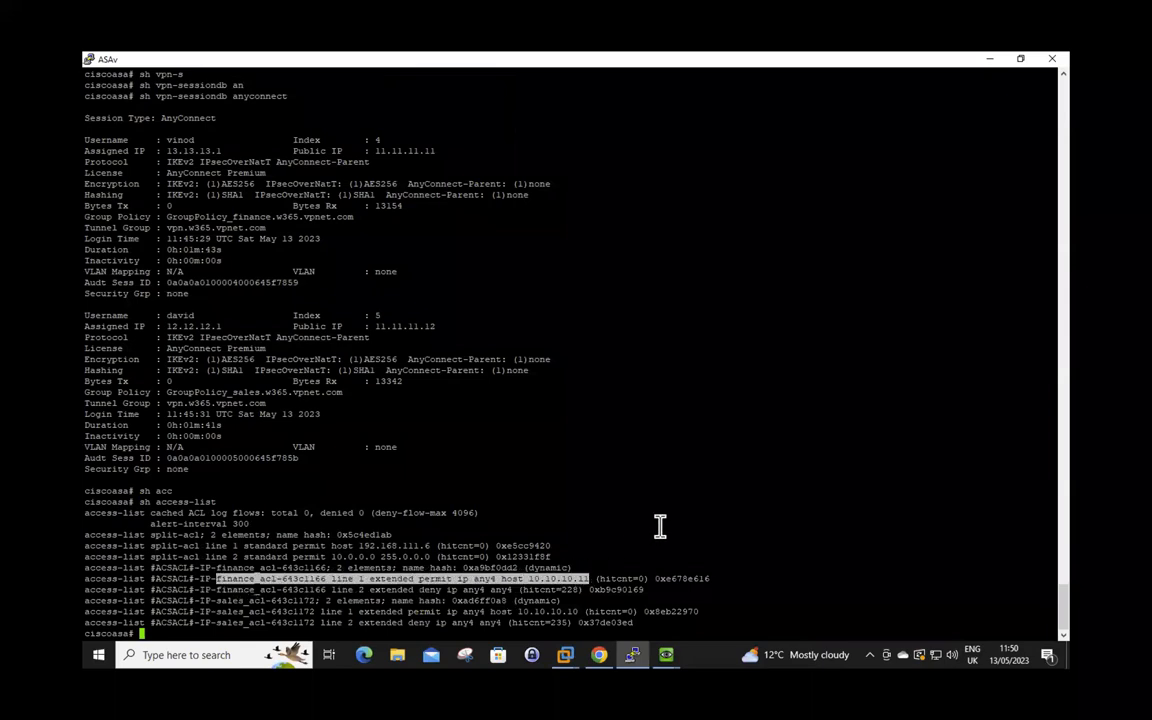
left_click_drag(514, 611, 590, 617)
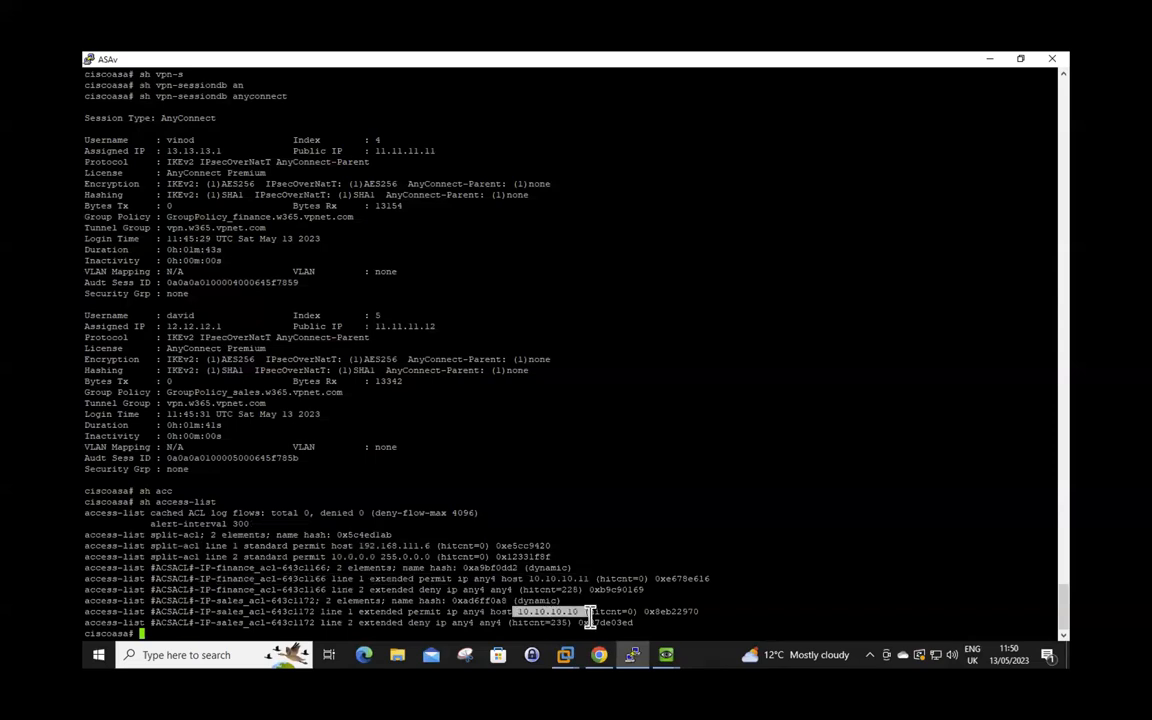
left_click(525, 553)
Step: Display the configured group policies with sh running-config group-policy
type("sh ru")
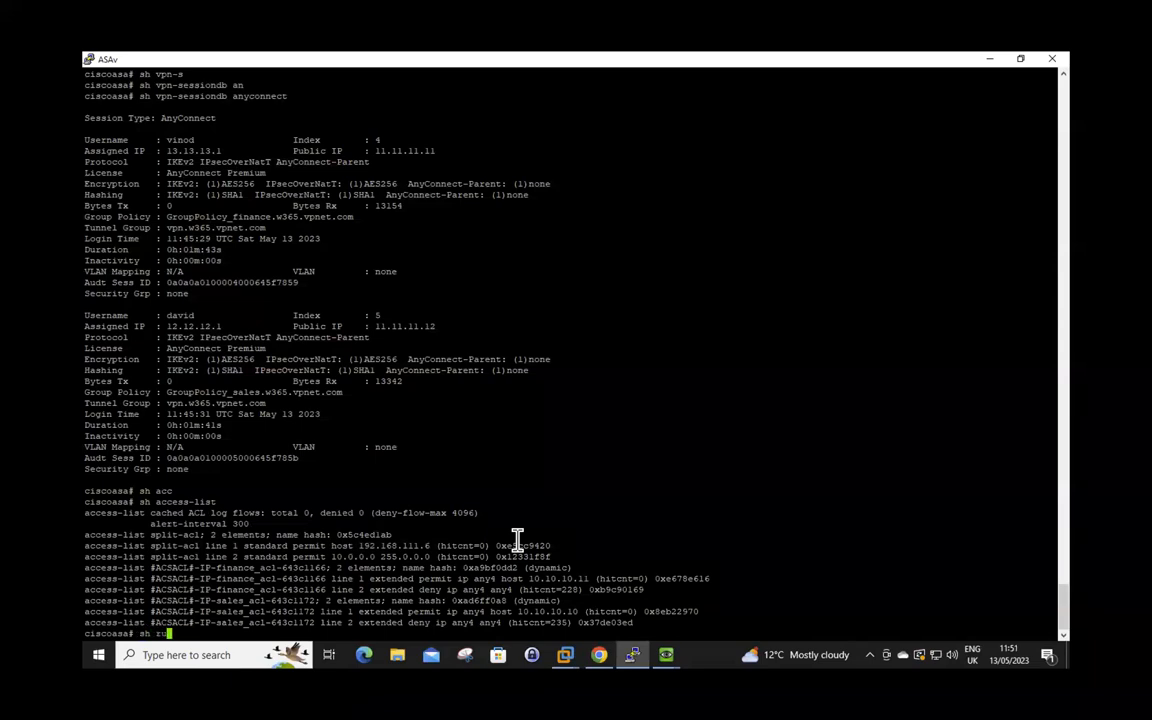
type("n")
key("Tab")
type("grou")
key("Tab")
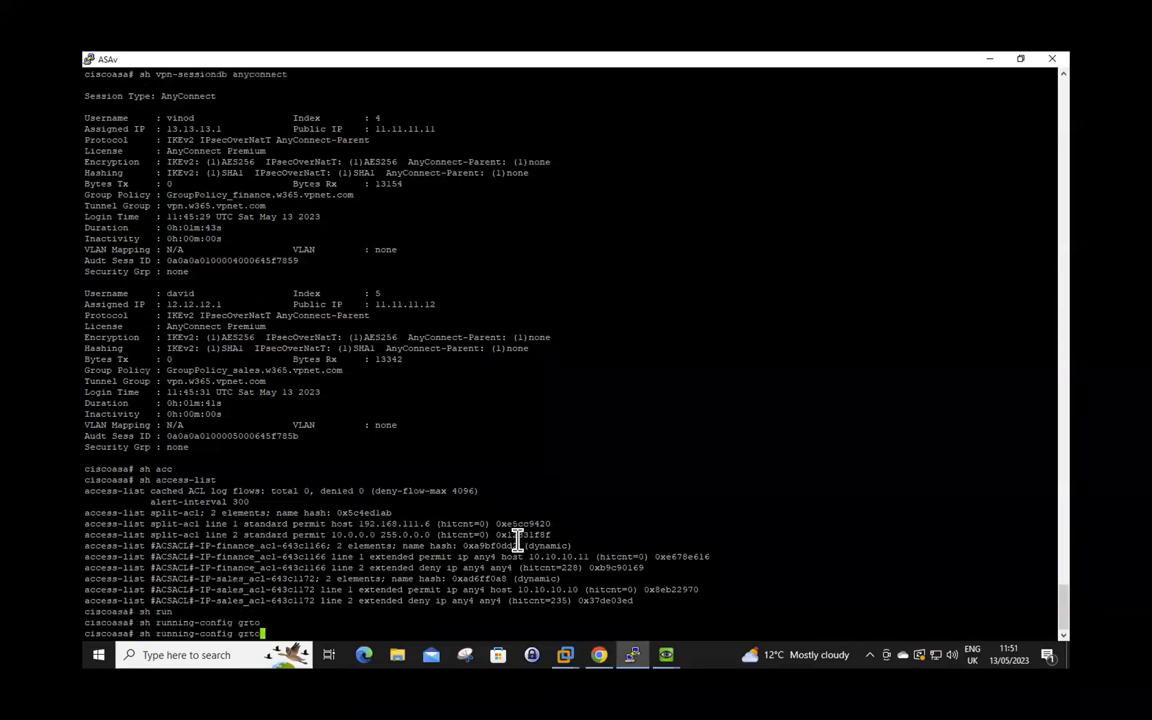
key("BackSpace")
key("BackSpace")
key("Tab")
type("oup-po")
key("Tab")
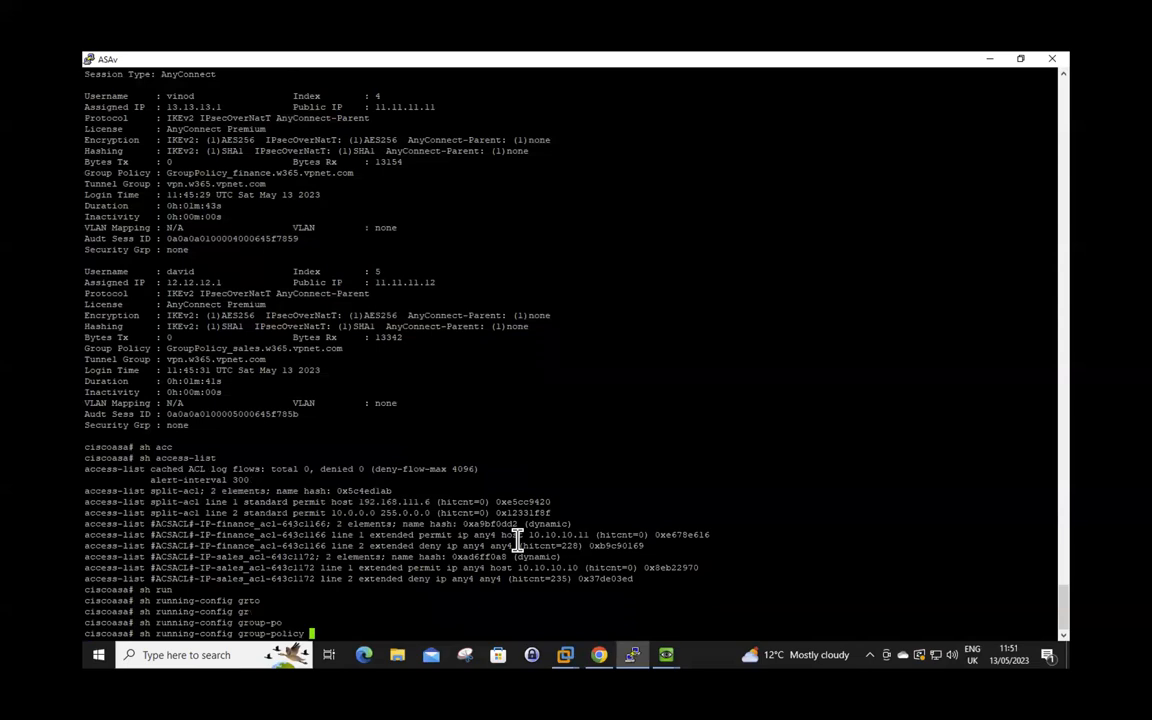
key("Return")
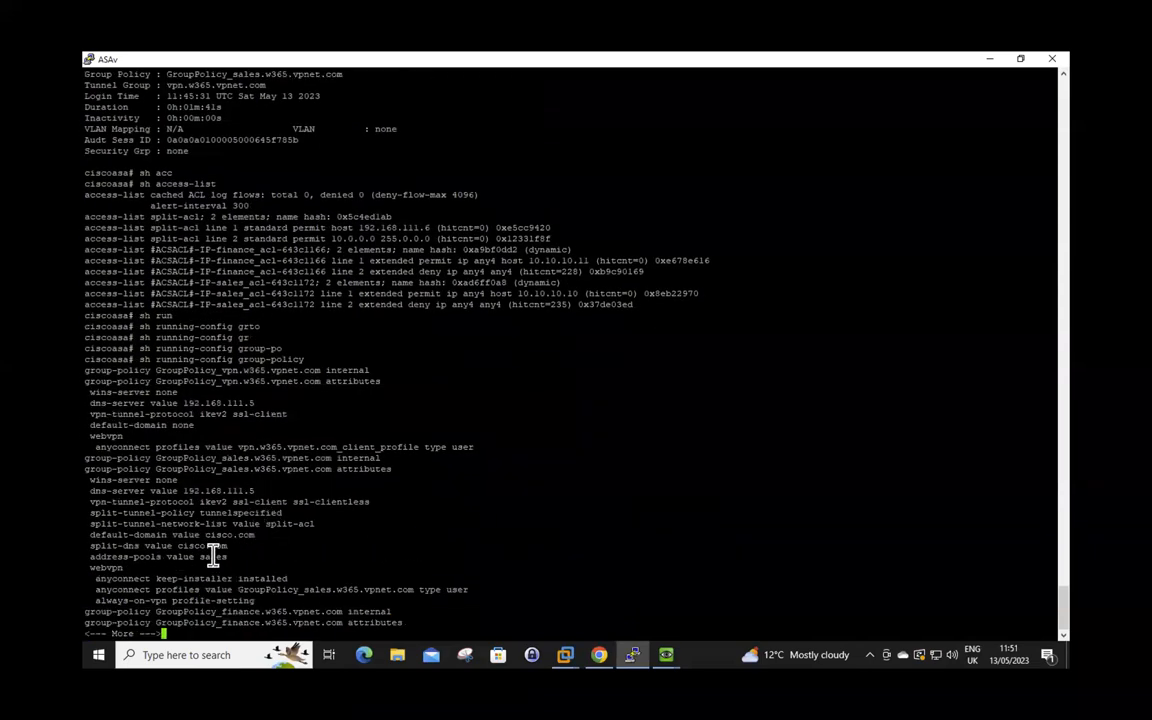
Step: Check the sales group policy's address pool and split-tunnel network list against the split-acl entries
double_click(214, 557)
left_click(269, 539)
double_click(289, 527)
left_click_drag(205, 239, 430, 240)
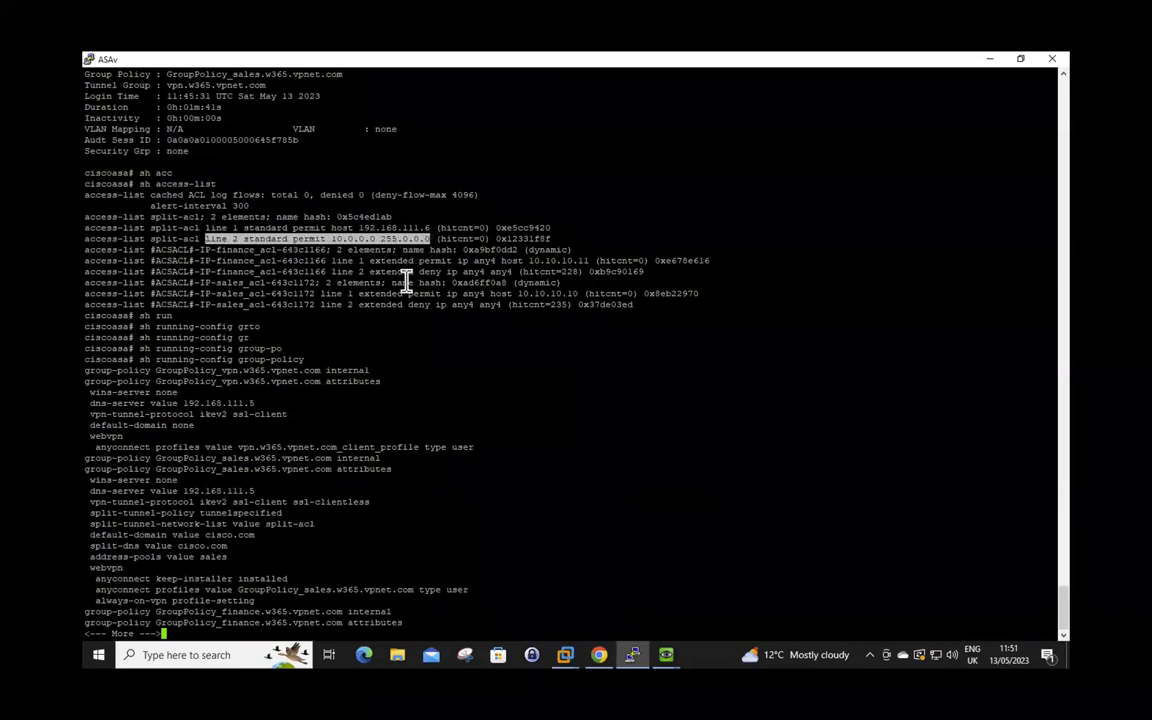
Step: Examine the host permitted by line 1 of the downloaded finance_acl
left_click_drag(331, 260, 718, 262)
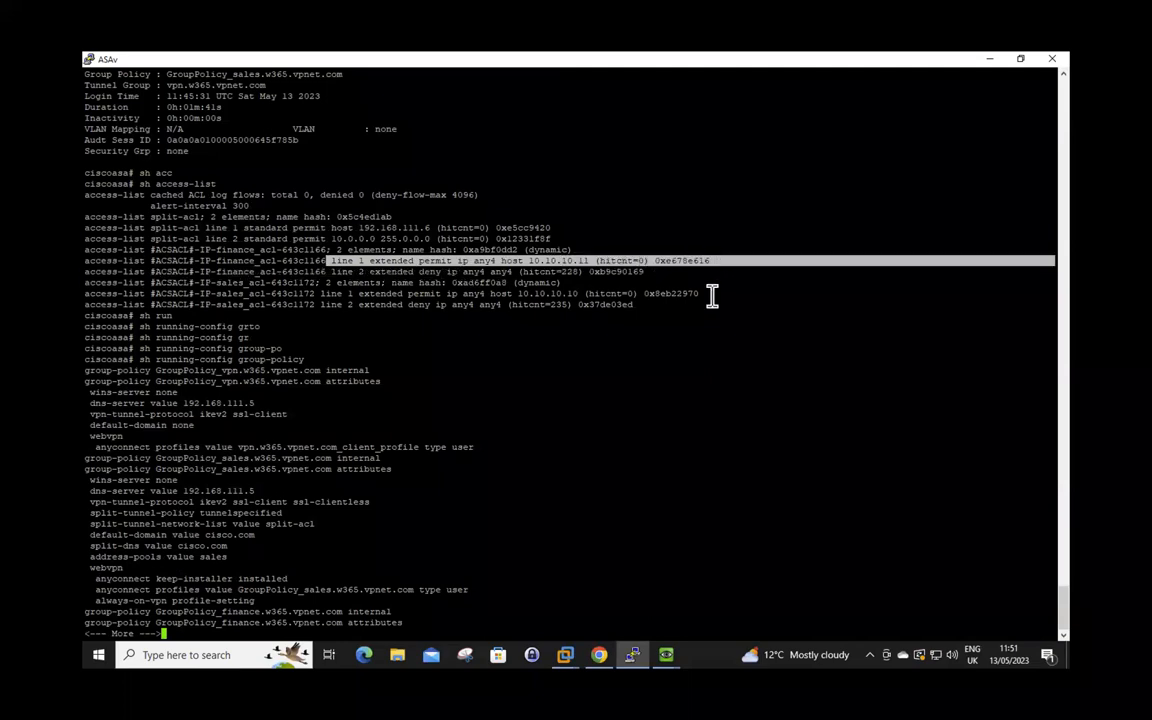
double_click(560, 260)
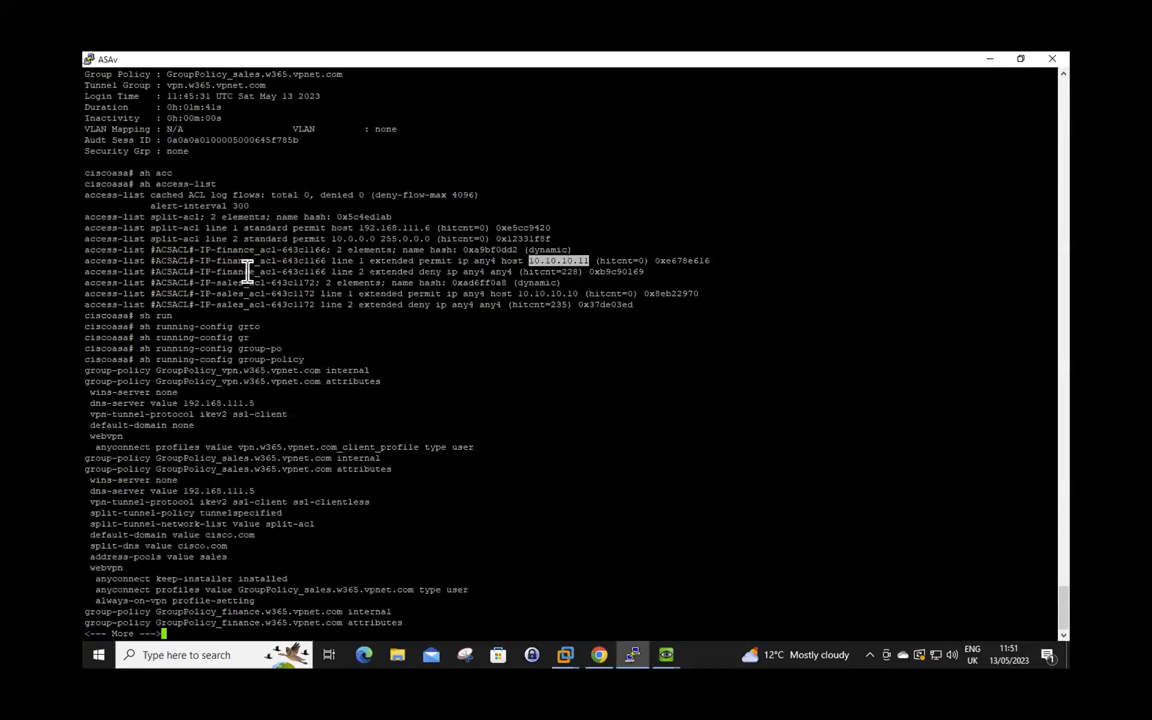
left_click_drag(219, 251, 301, 252)
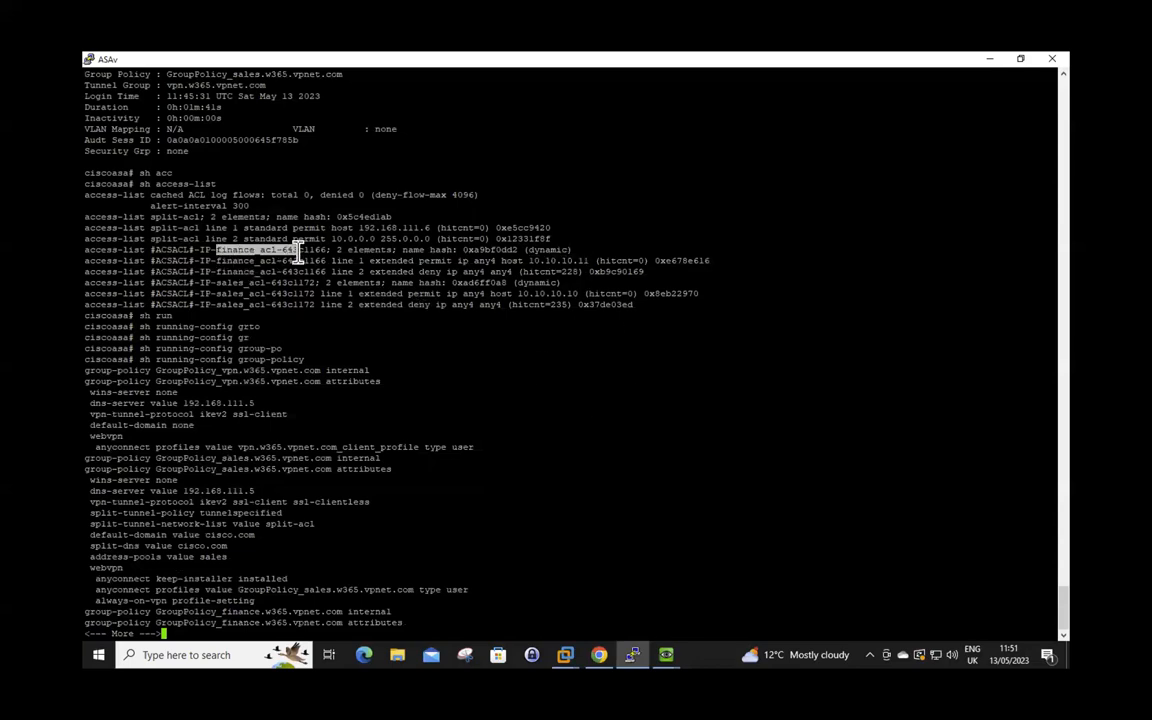
double_click(547, 261)
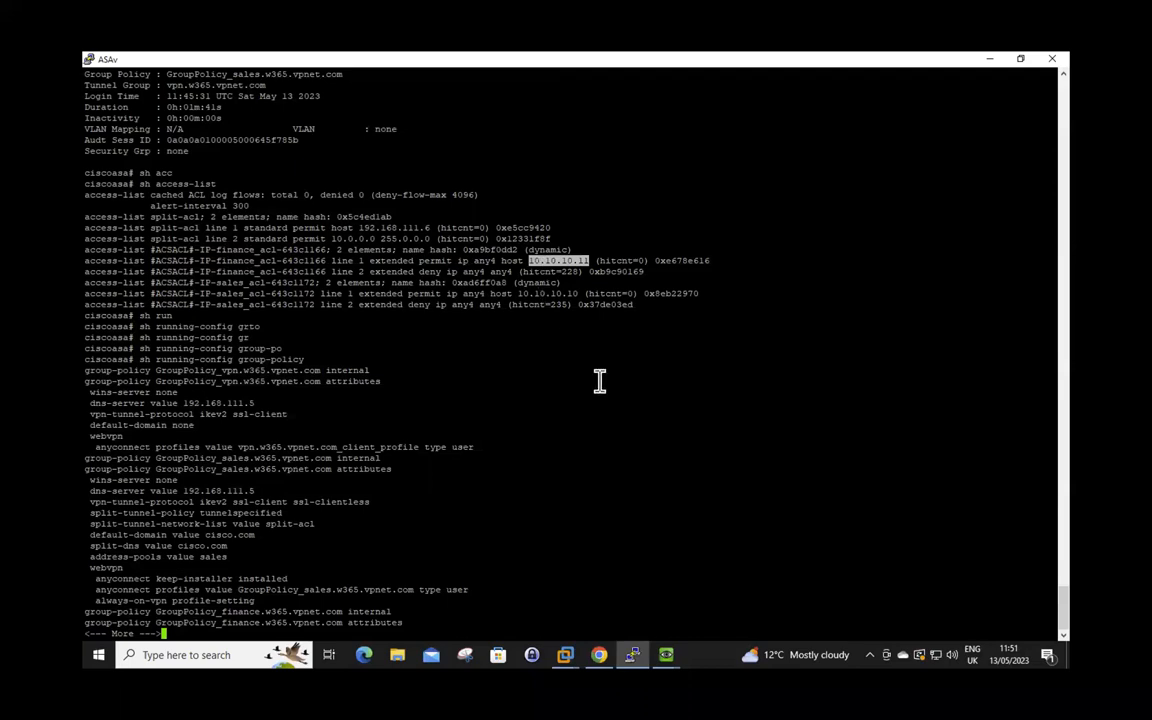
Step: Switch to the finance user's Windows virtual machine and load 10.10.10.11 in Chrome to test permitted access
left_click(666, 657)
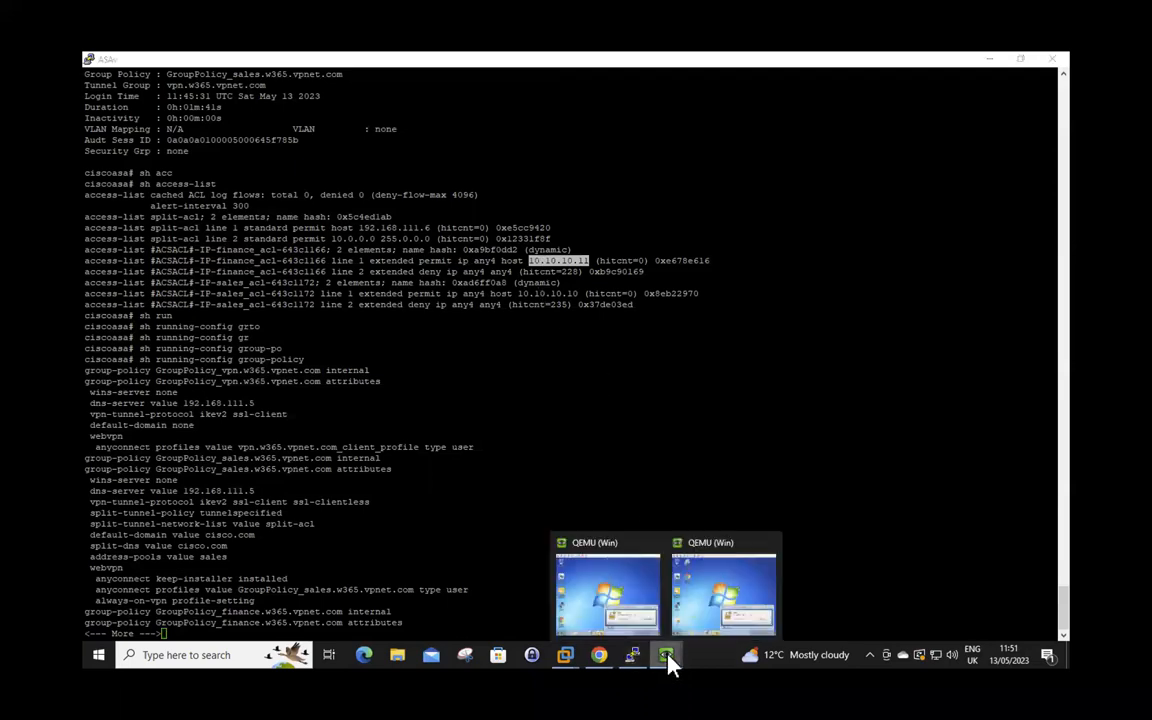
left_click(724, 590)
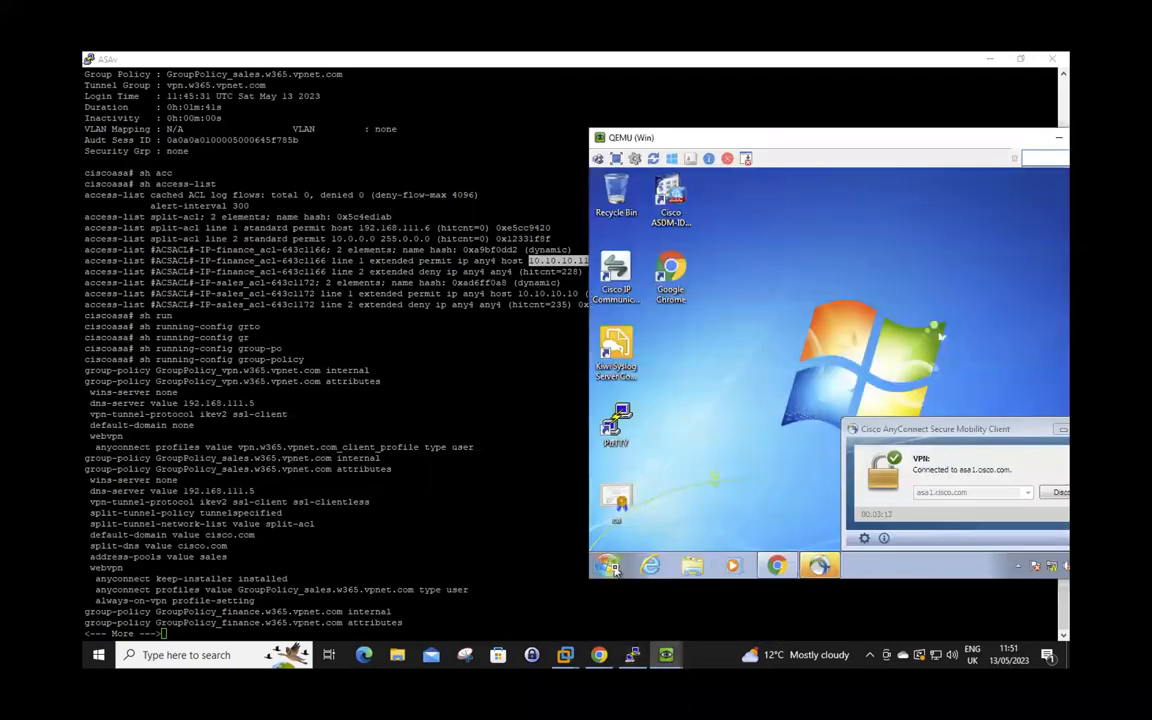
left_click(609, 567)
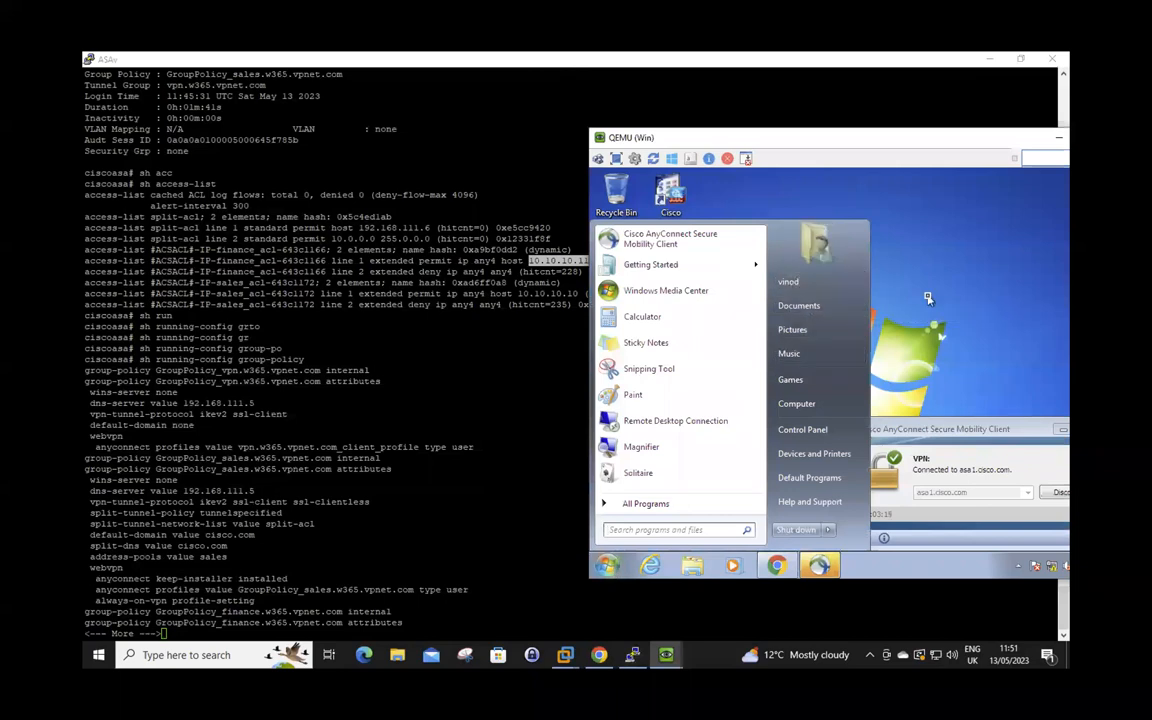
left_click(941, 348)
left_click_drag(782, 137, 509, 118)
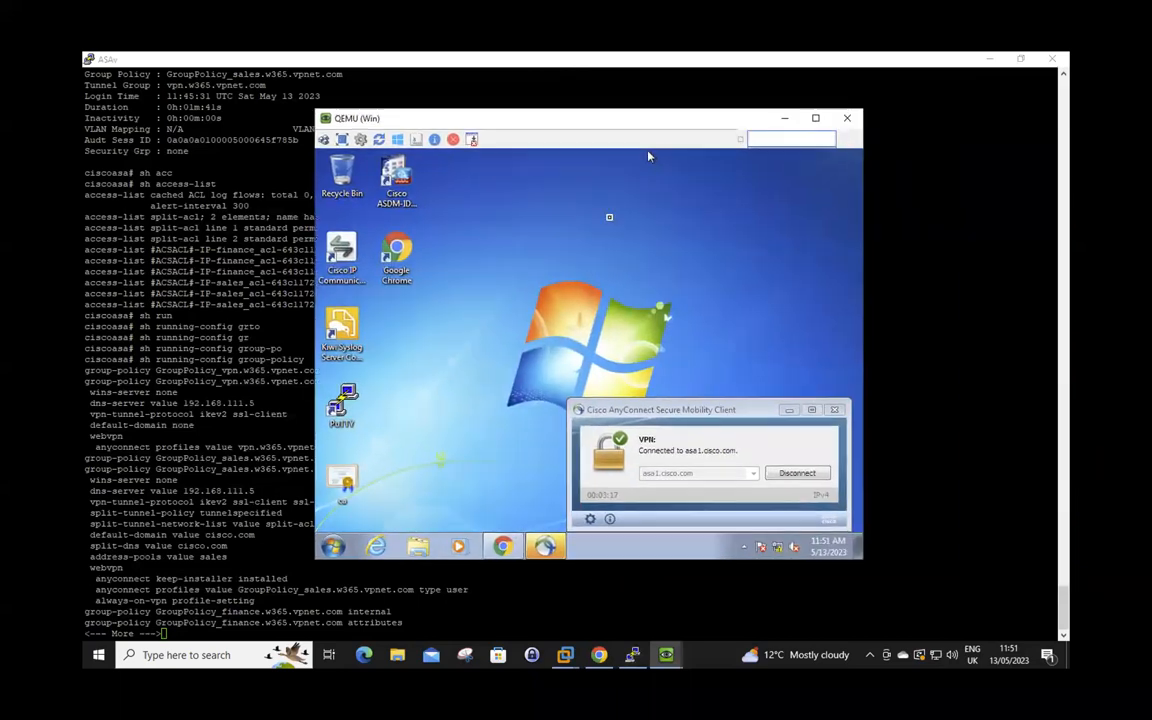
left_click(508, 546)
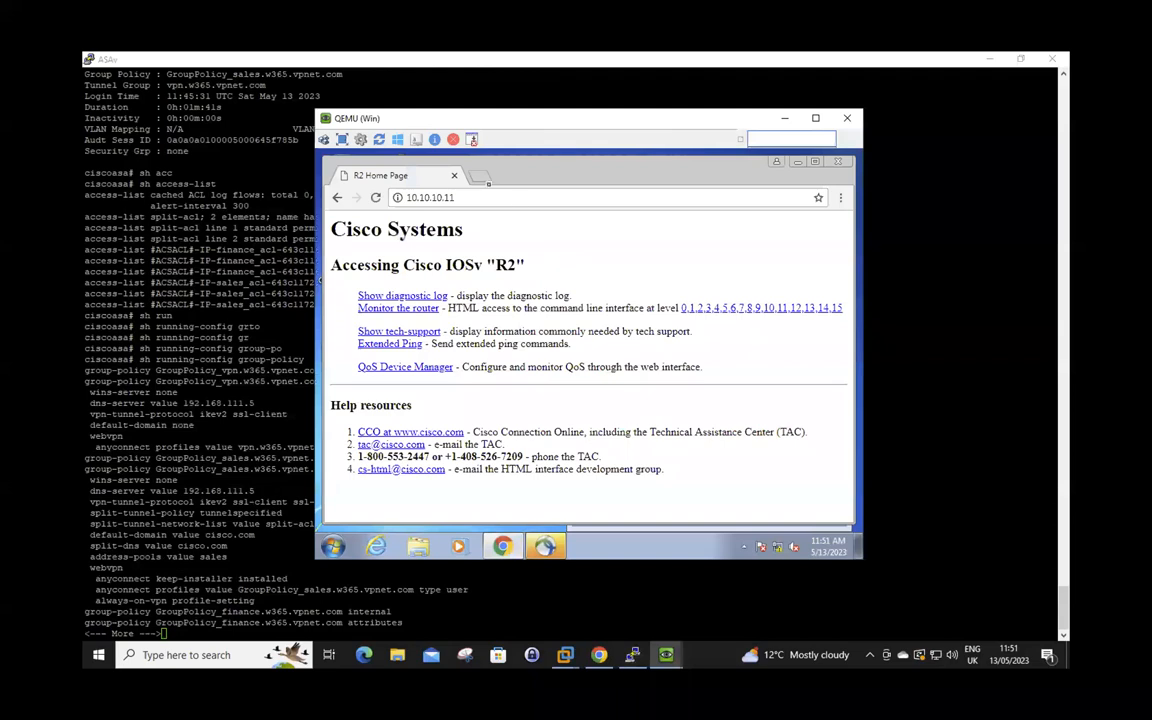
left_click(478, 177)
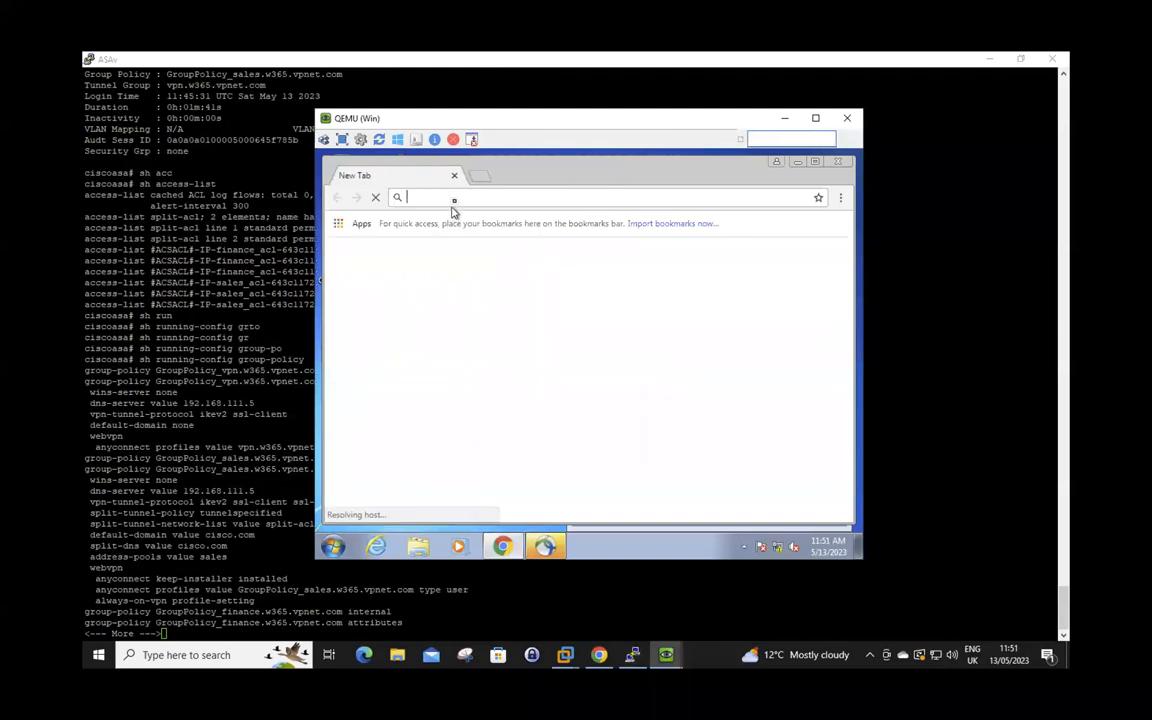
type("10.10")
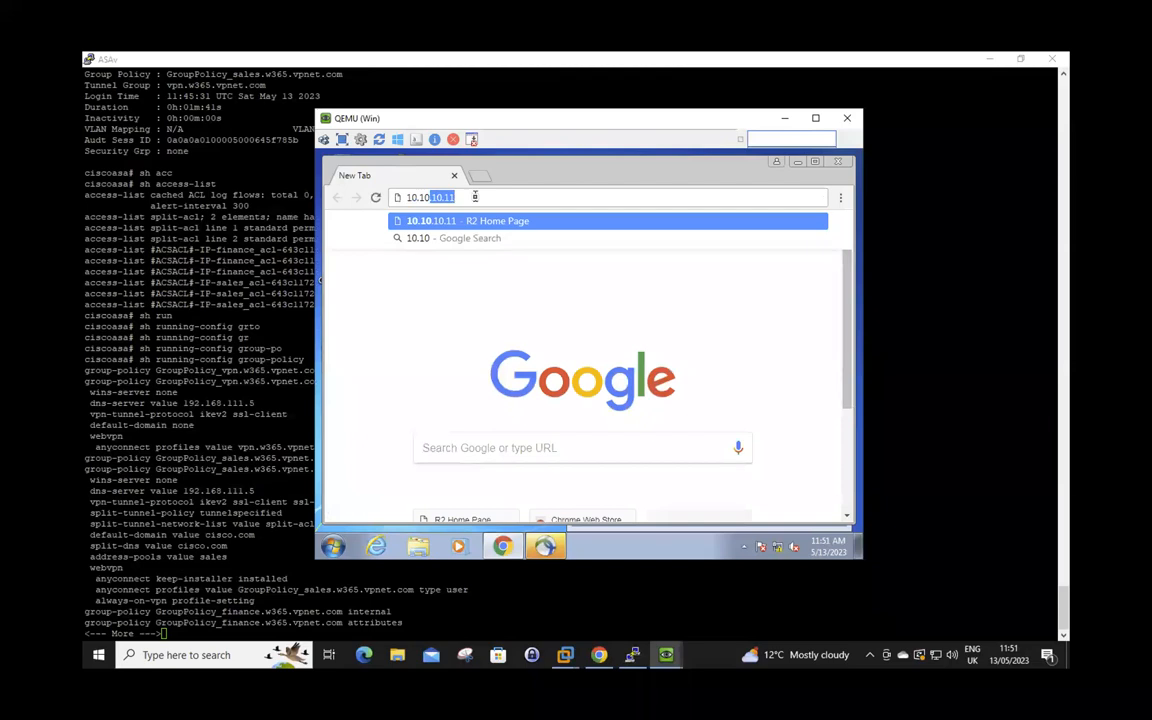
key("Return")
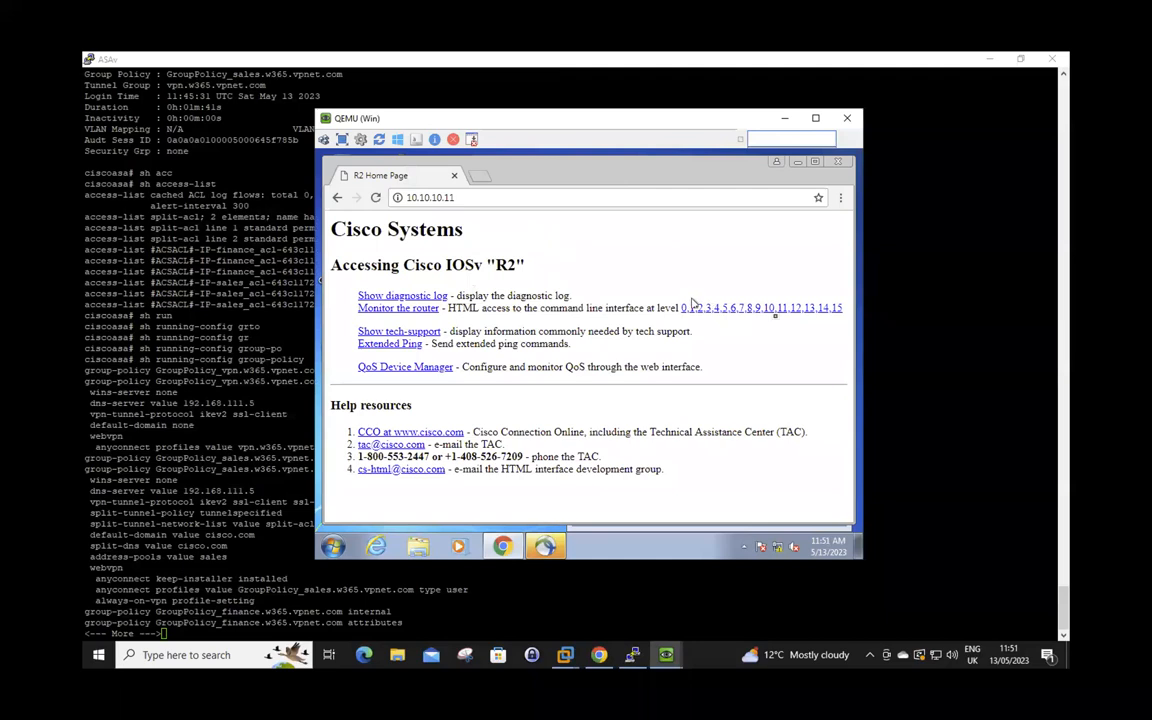
Step: Try to load 10.10.10.10 in a new browser tab on the finance client
left_click(480, 175)
type("10.1")
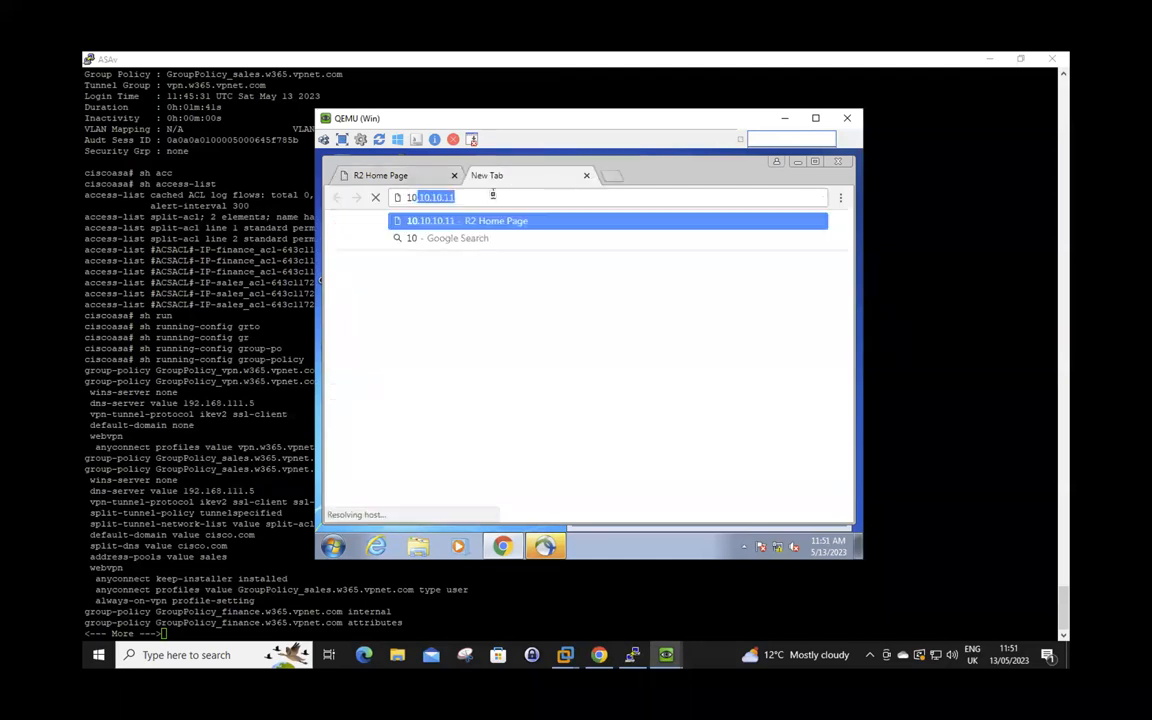
key("BackSpace")
key("BackSpace")
key("BackSpace")
key("BackSpace")
key("BackSpace")
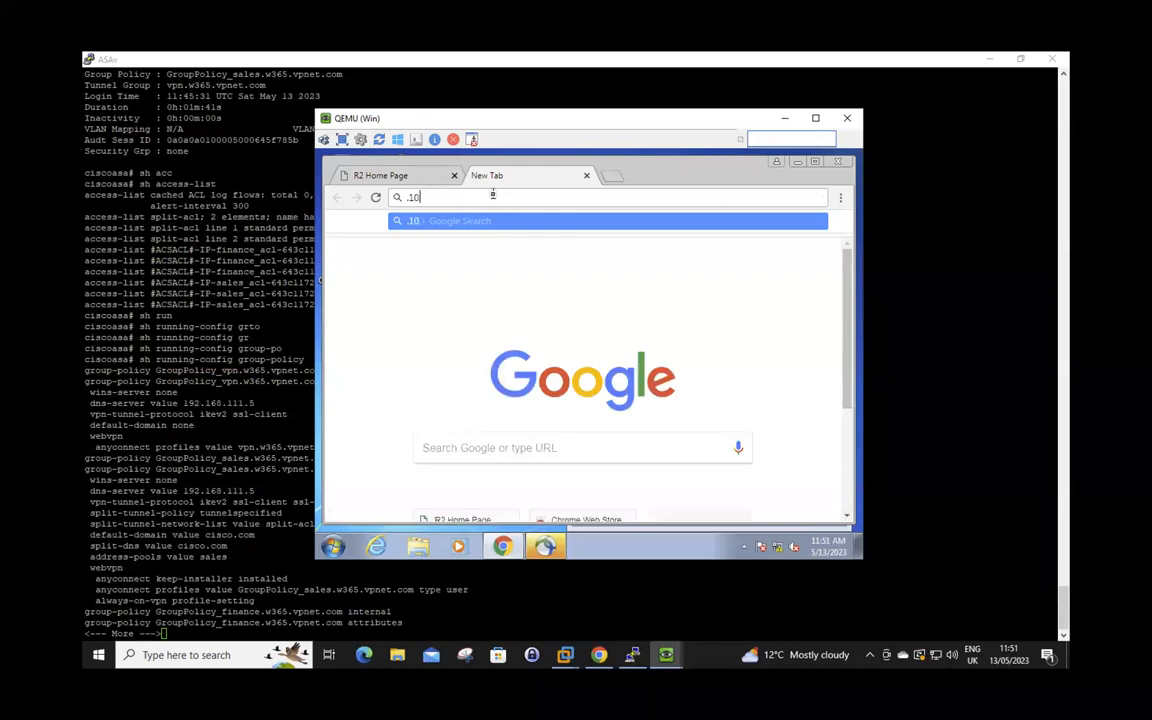
type("10.10")
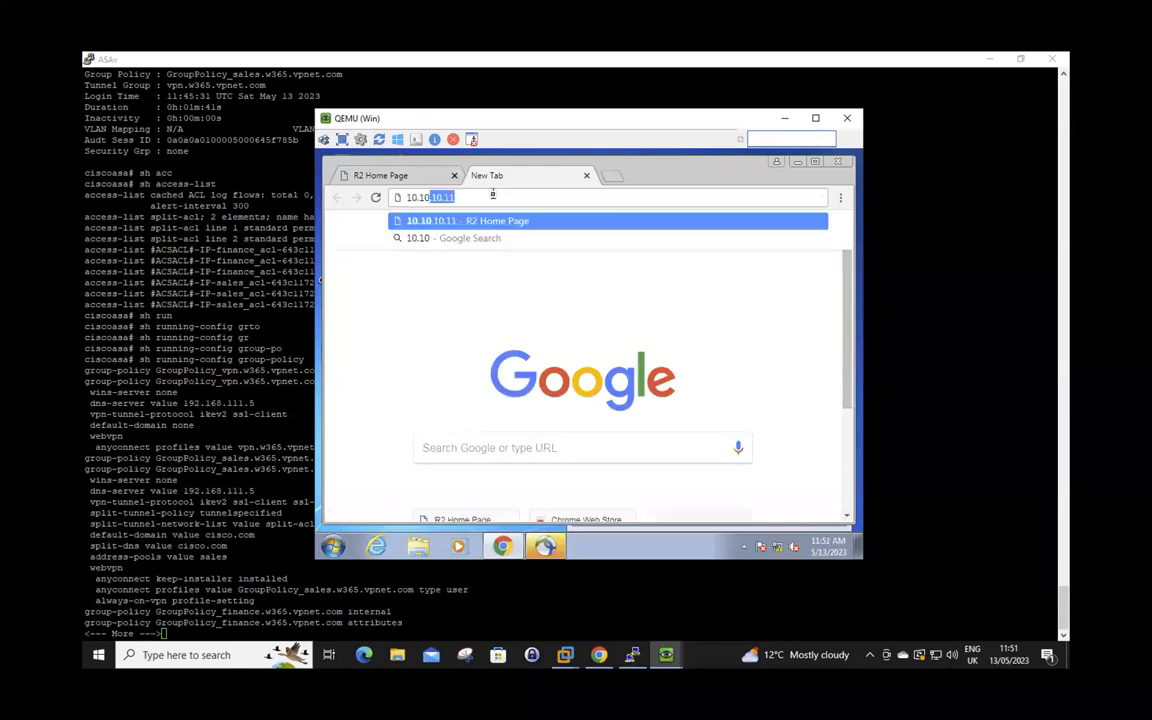
type(".10.10")
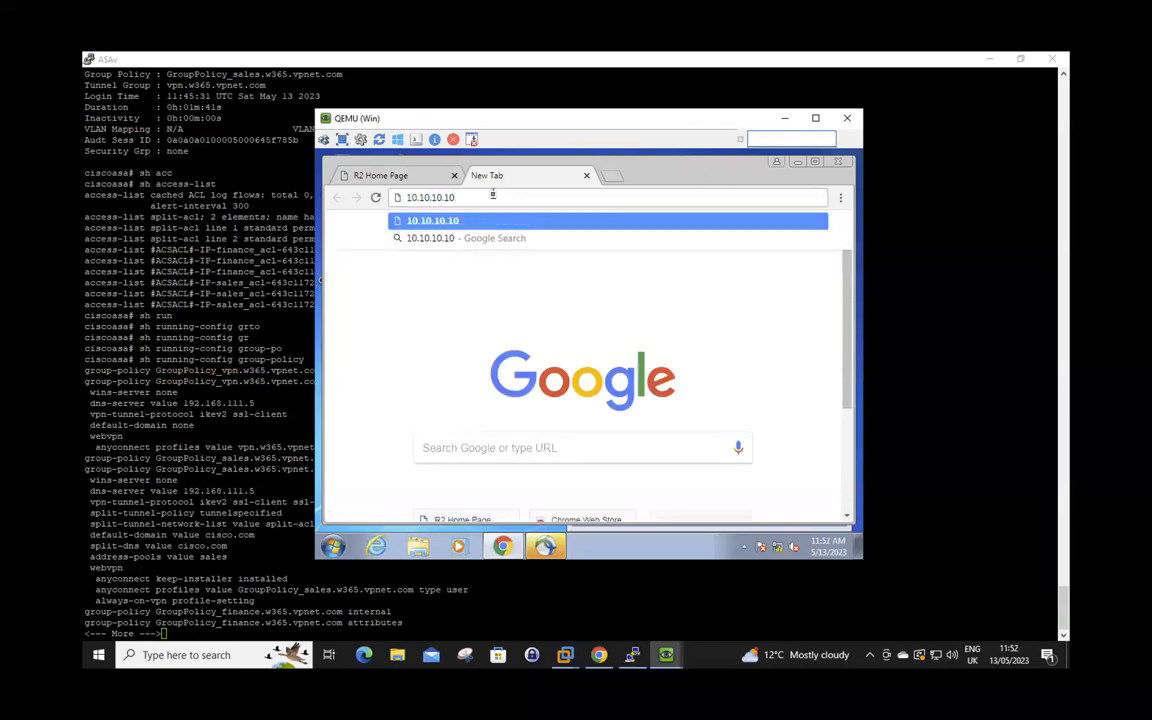
key("Return")
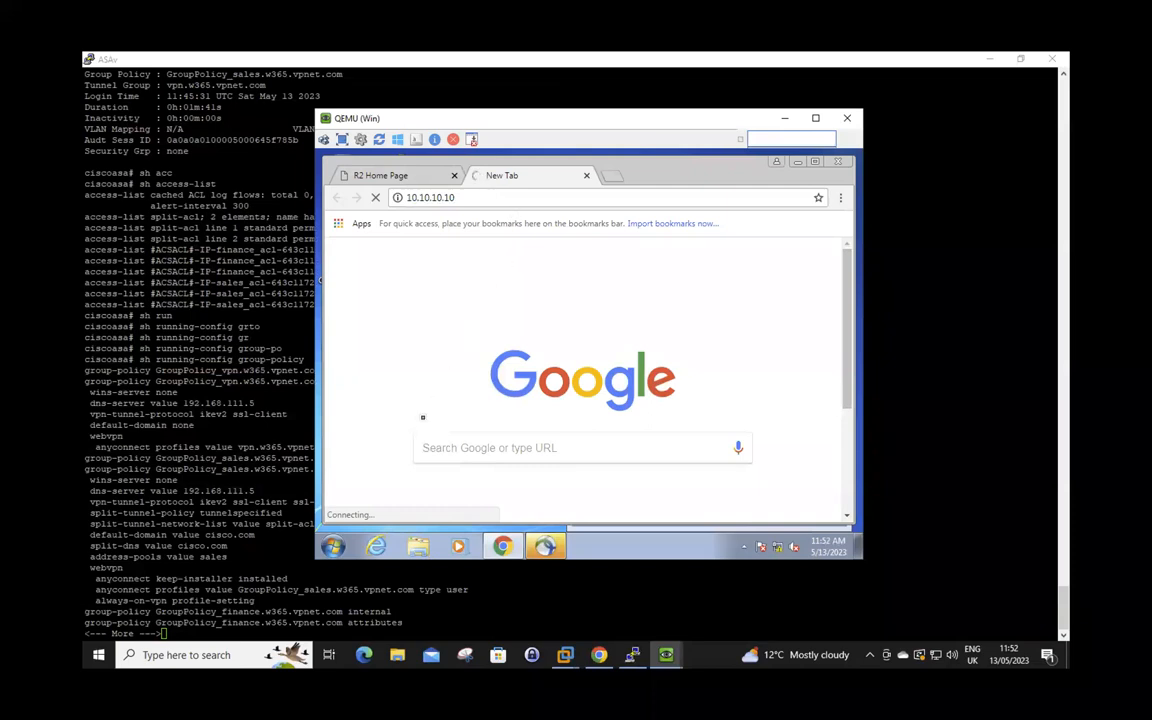
Step: Return to the ASAv console, exit the paged group-policy output and list the access lists again with sh access-list
left_click(249, 334)
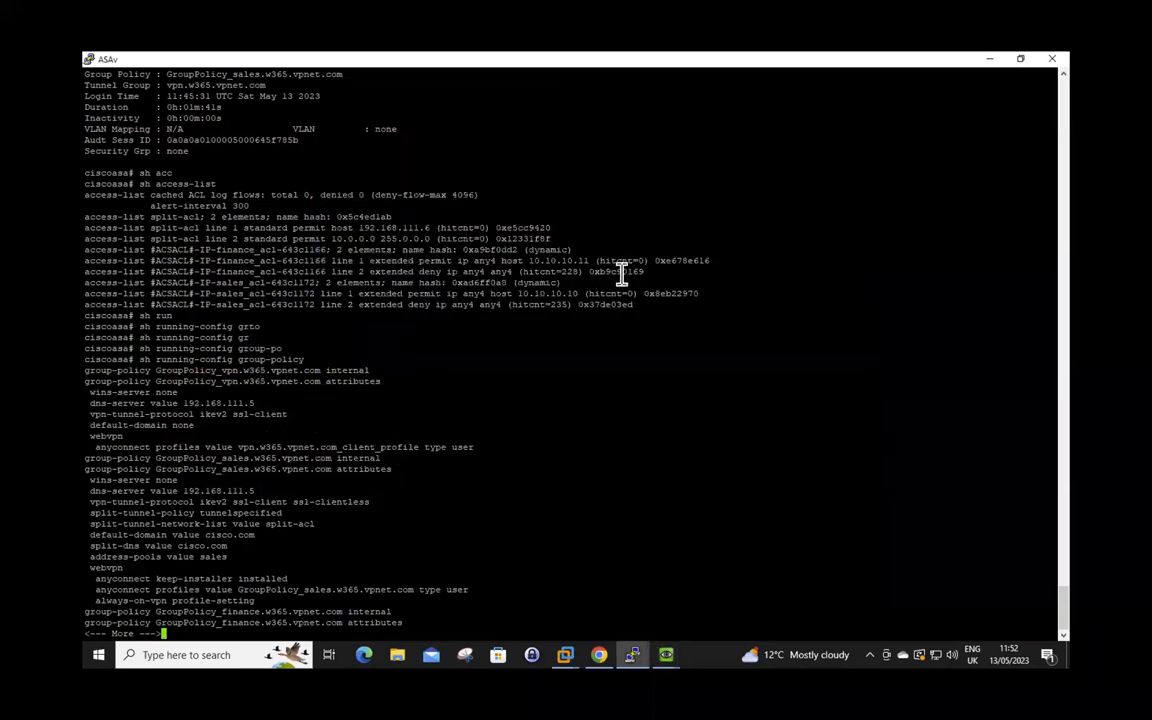
left_click_drag(651, 271, 87, 251)
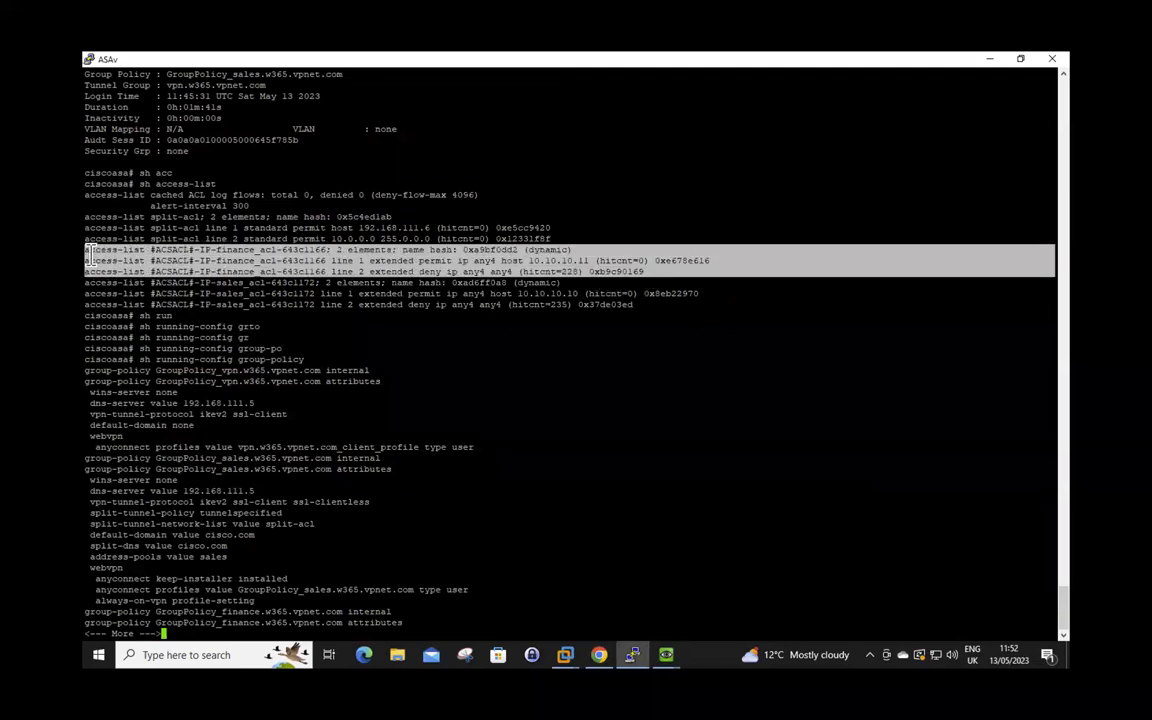
left_click(555, 299)
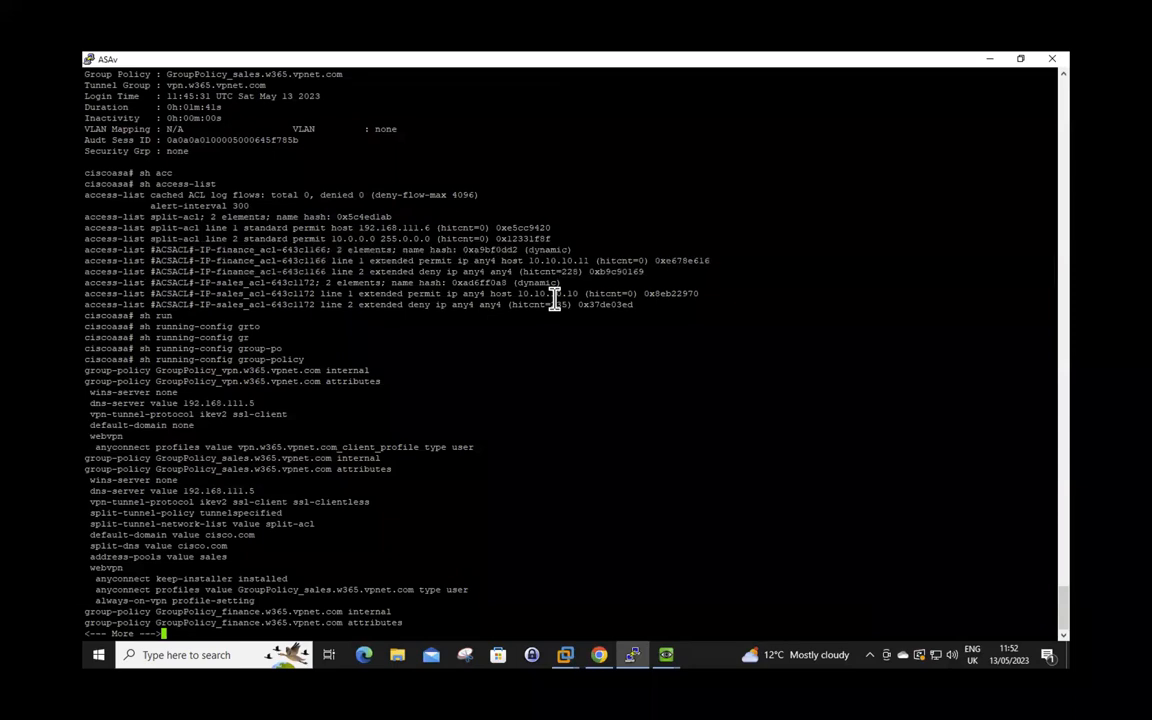
key("q")
type("sh acc")
key("Tab")
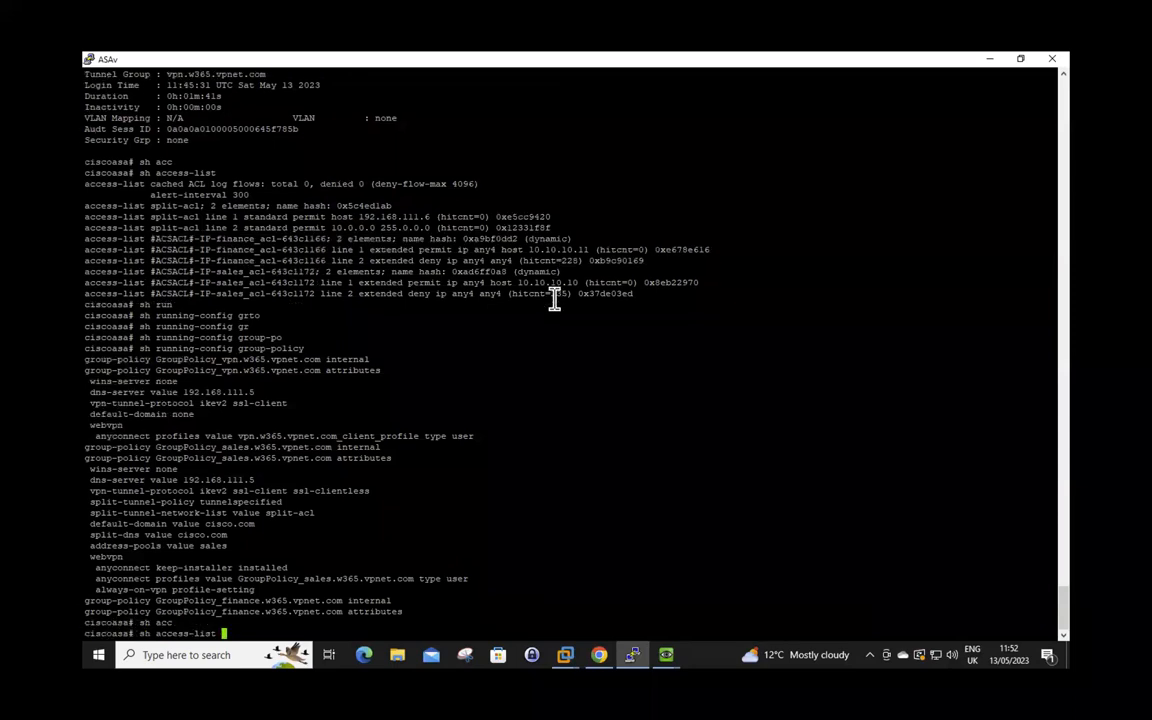
key("Return")
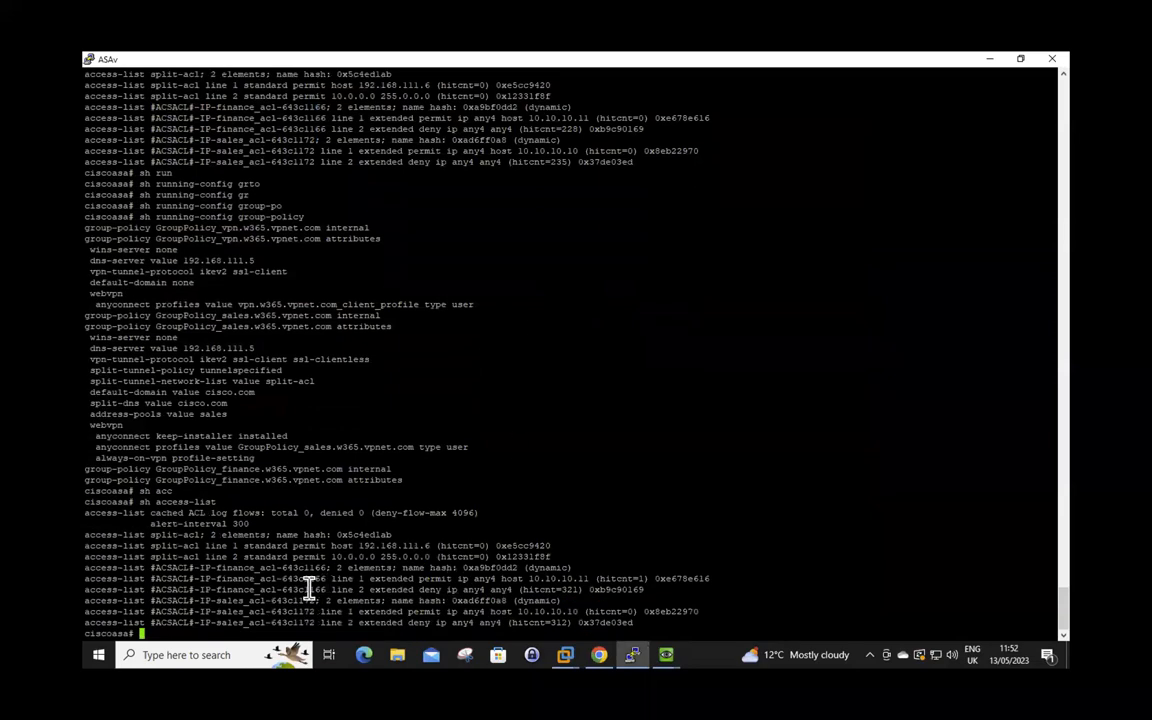
Step: Compare the finance_acl permit entry's hit counts between both listings, and check the sales_acl permit entry for 10.10.10.10
left_click_drag(650, 580, 152, 578)
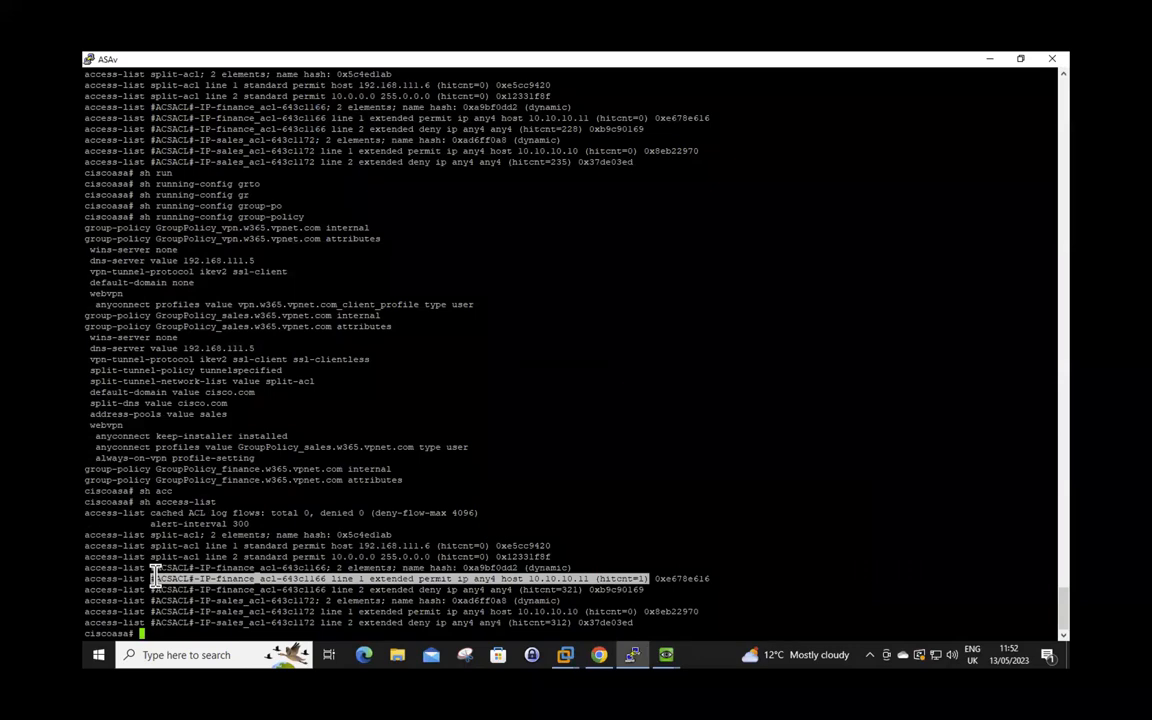
left_click_drag(648, 120, 462, 113)
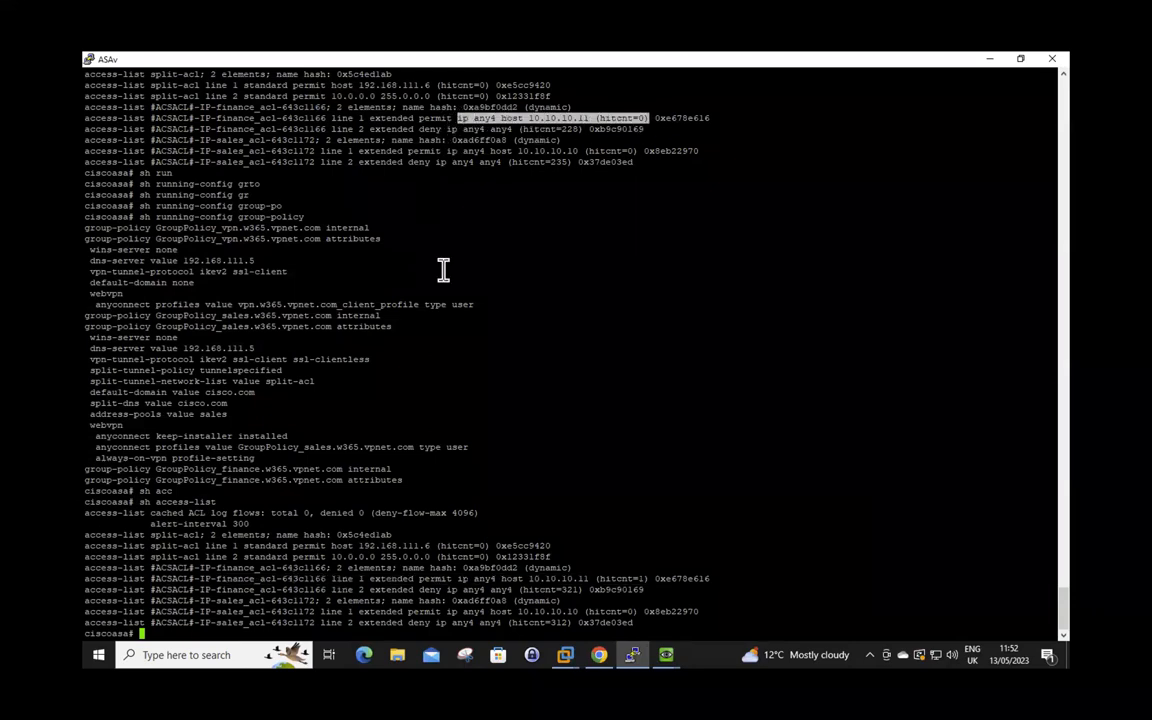
left_click(461, 425)
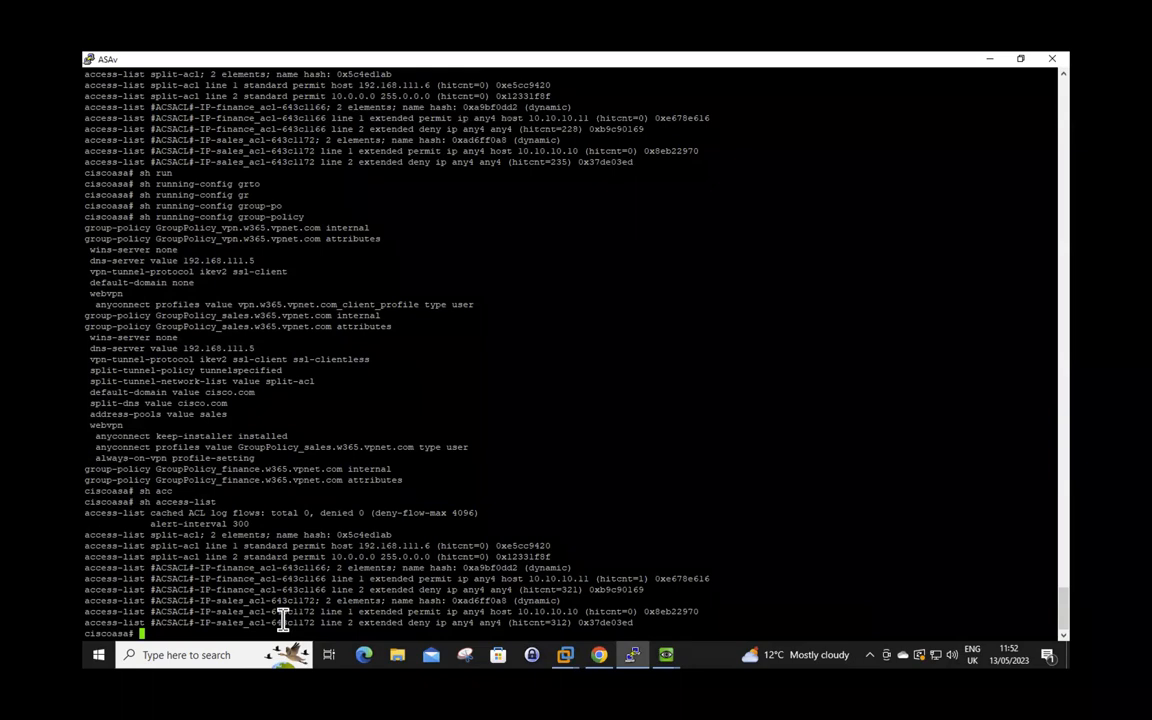
left_click_drag(265, 611, 585, 614)
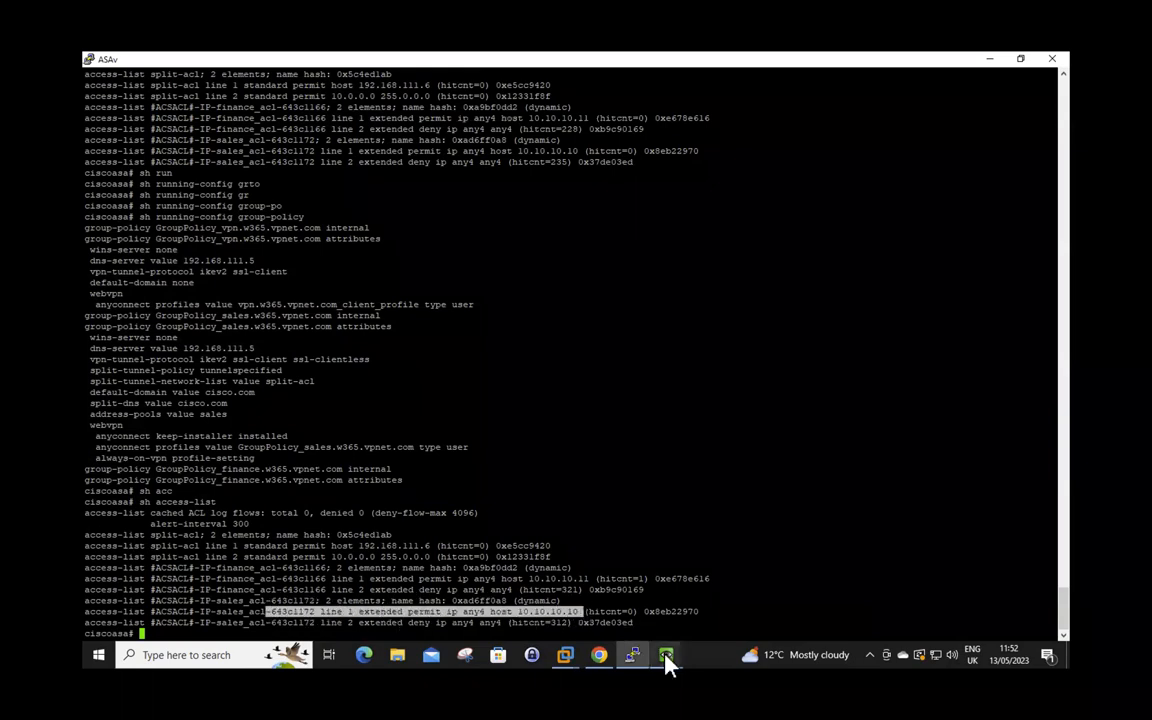
Step: Switch to the sales user's Windows virtual machine, bring up Chrome and close the old tab beside the new one
left_click(666, 656)
left_click(595, 575)
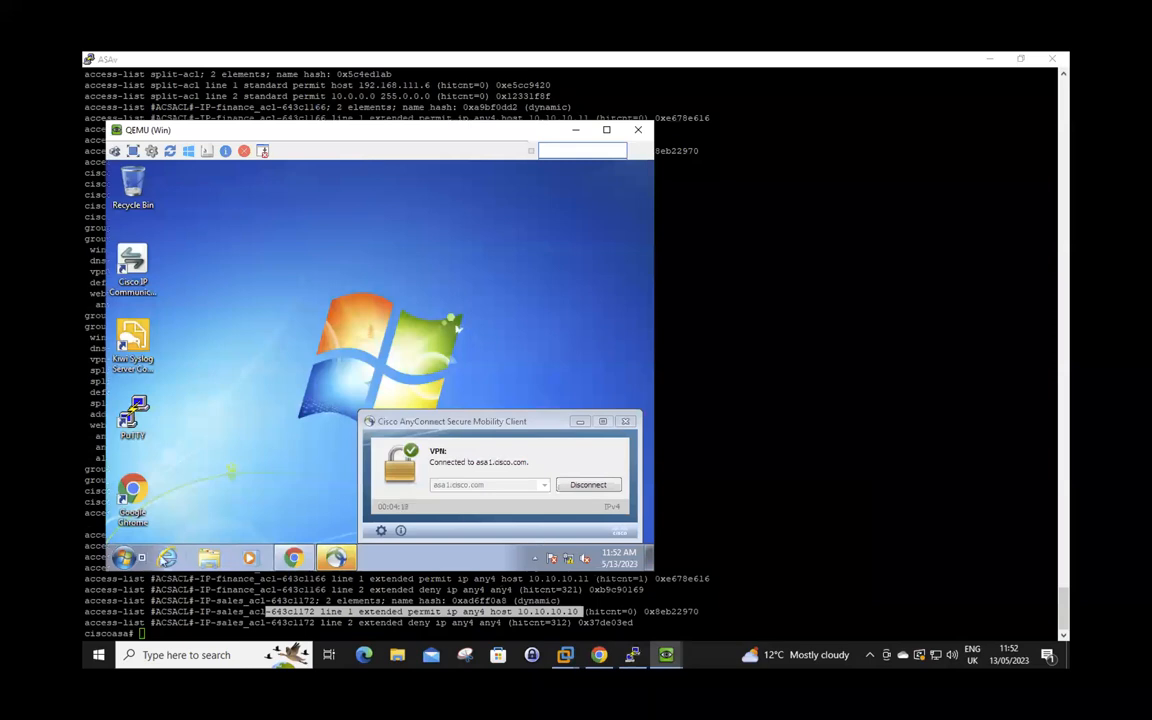
left_click(124, 558)
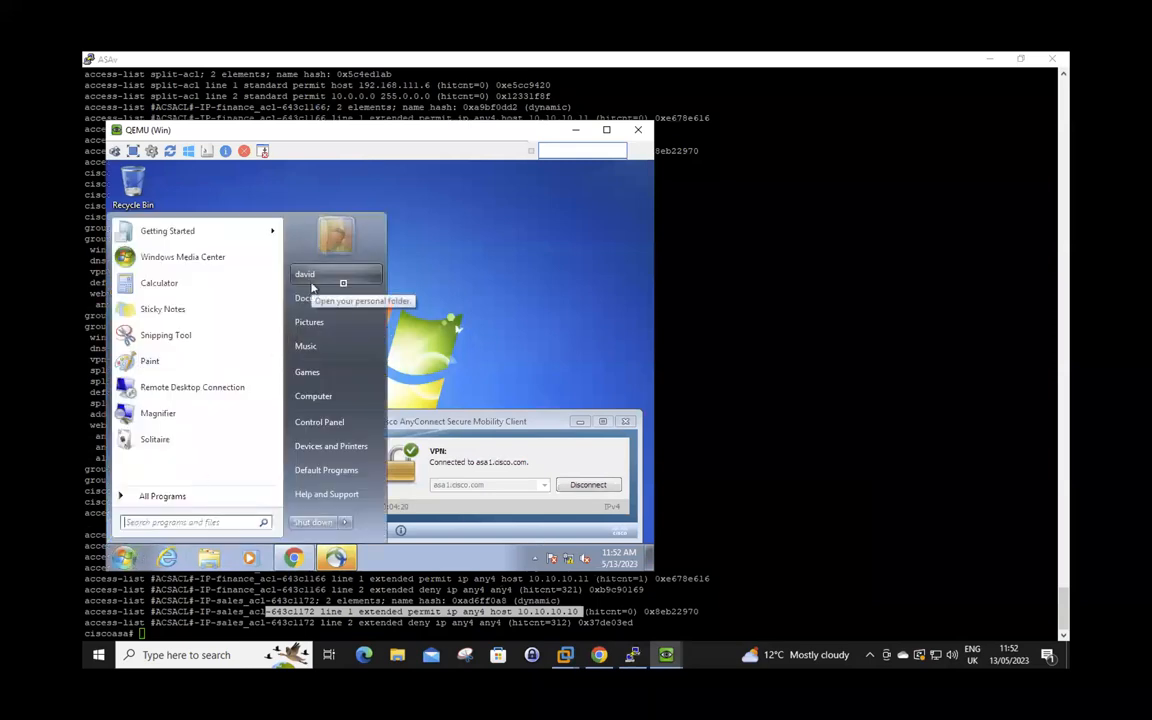
left_click(491, 285)
left_click(295, 557)
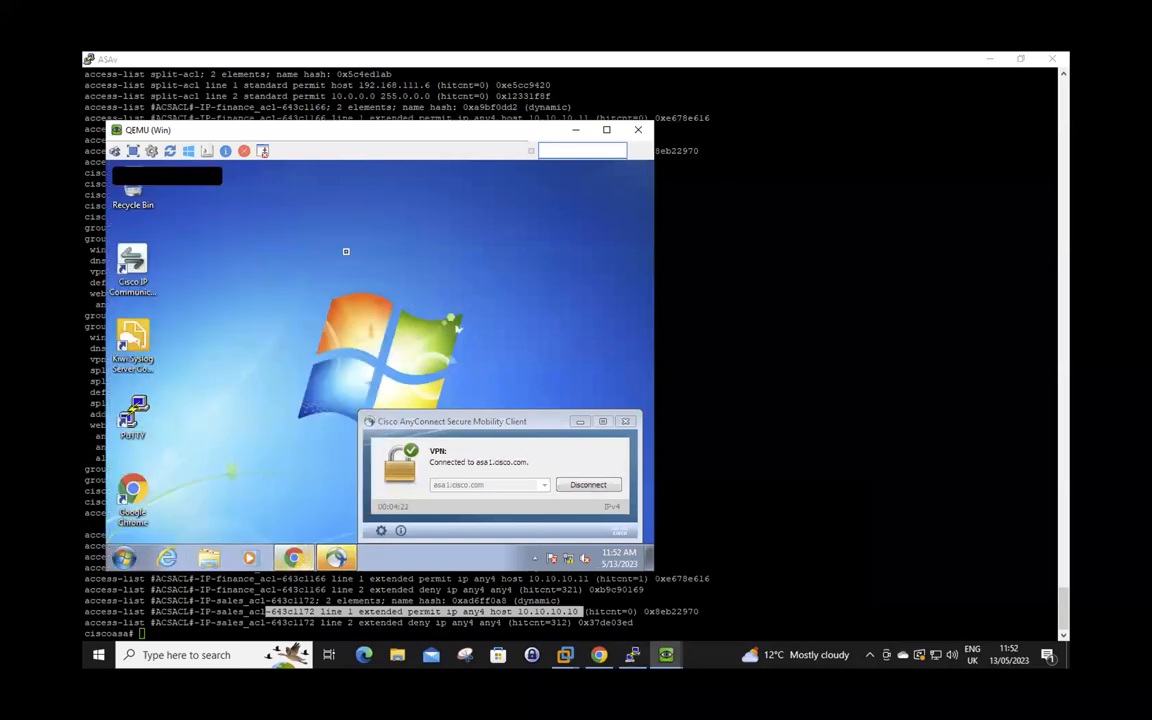
left_click(265, 188)
left_click(246, 188)
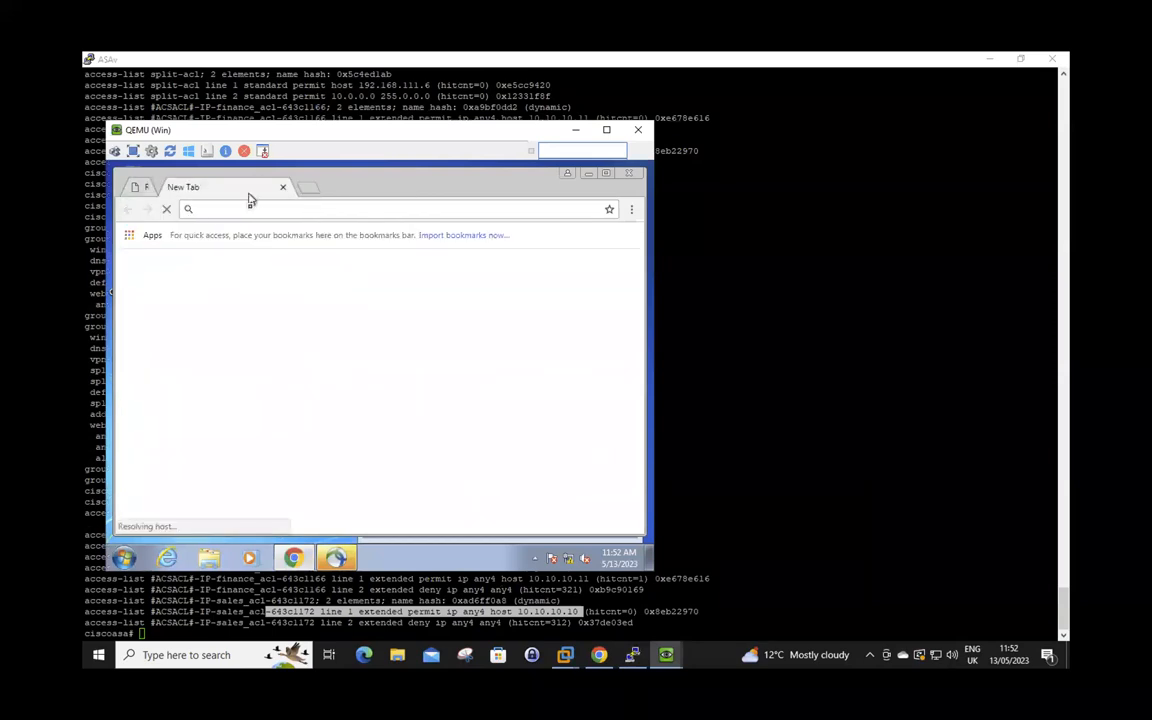
Step: Load 10.10.10.10 in Chrome on the sales client to test its permitted access
type("0")
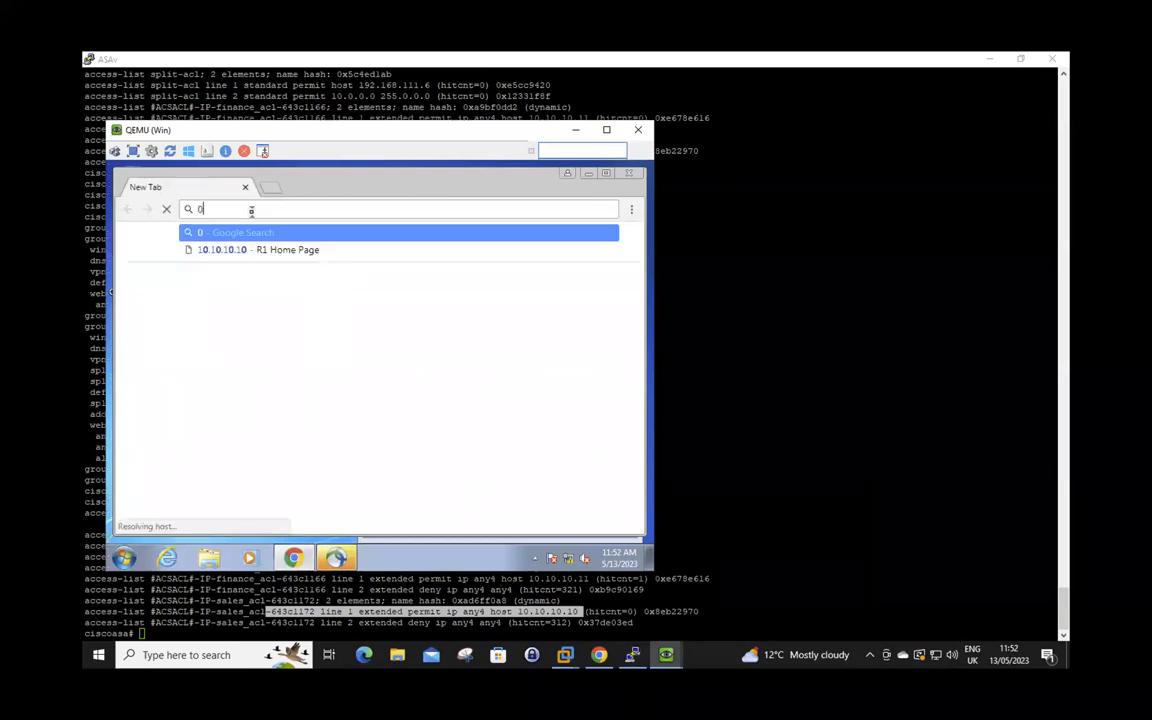
type(".101")
key("BackSpace")
key("BackSpace")
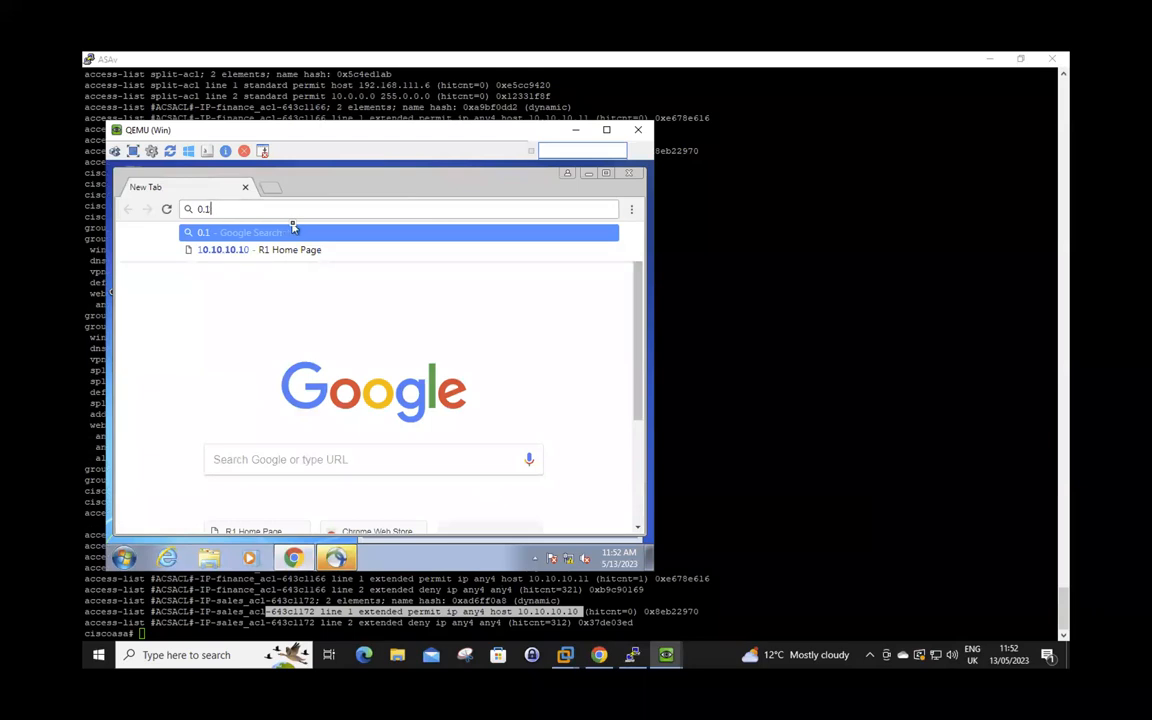
key("BackSpace")
key("BackSpace")
key("BackSpace")
type("10.10")
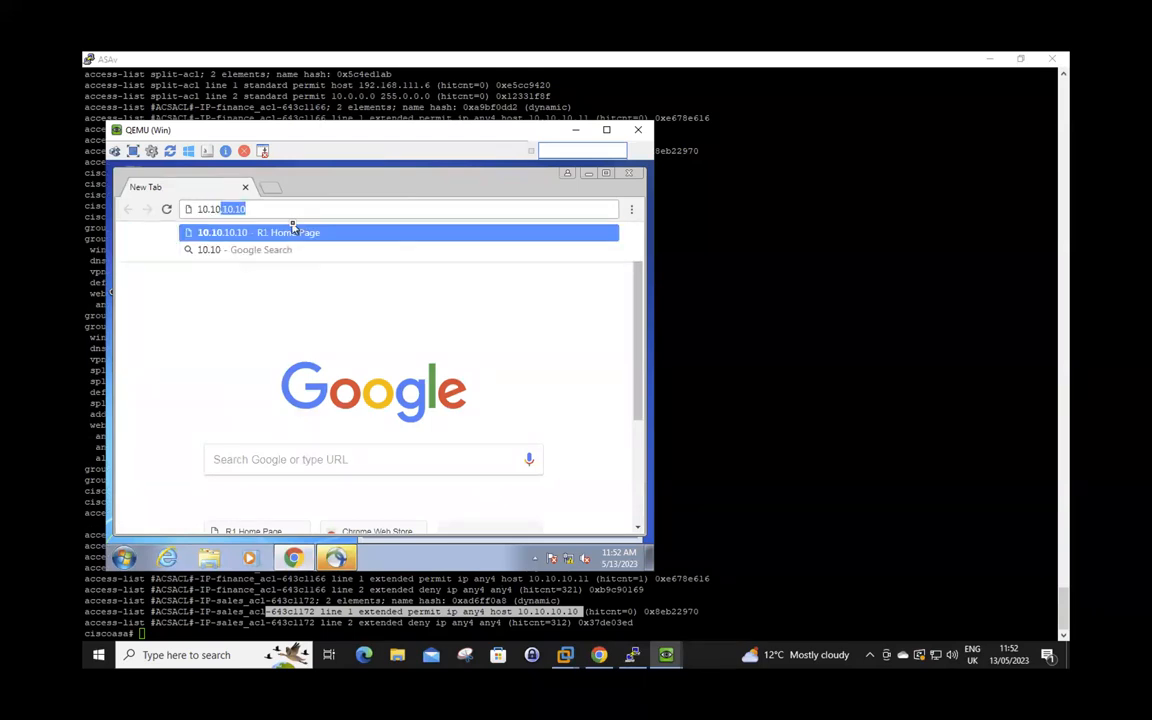
key("Return")
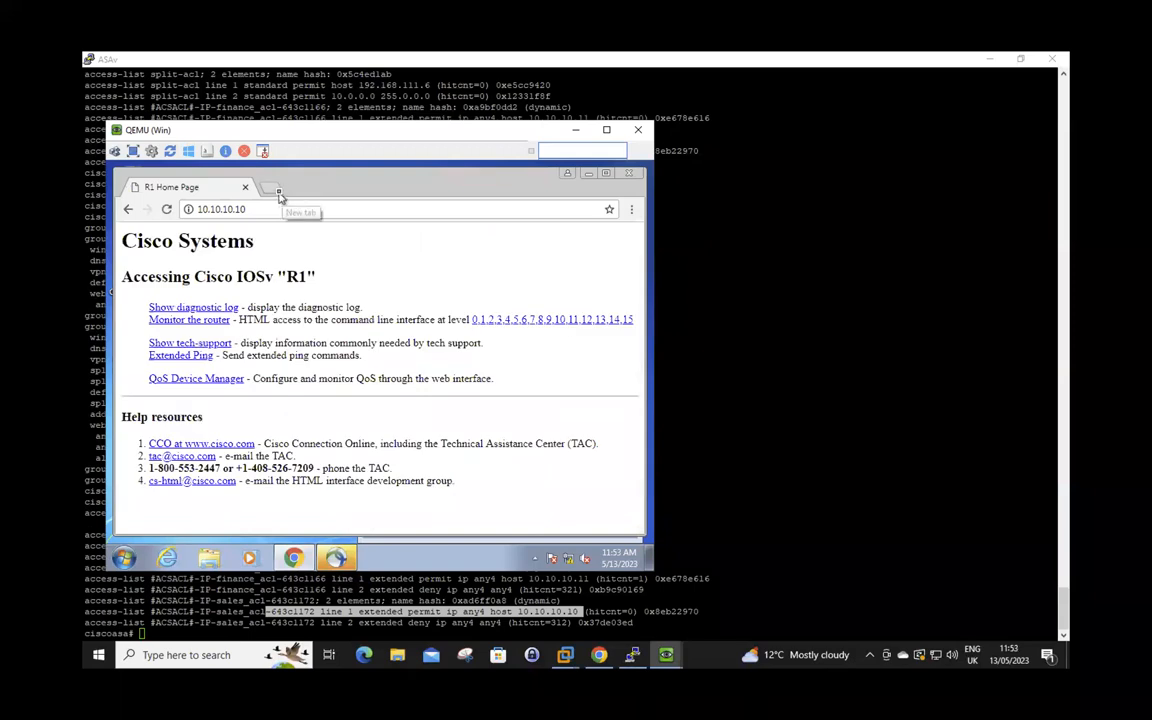
Step: Try to load 10.10.10.11 in a new browser tab on the sales client
left_click(279, 196)
type("10")
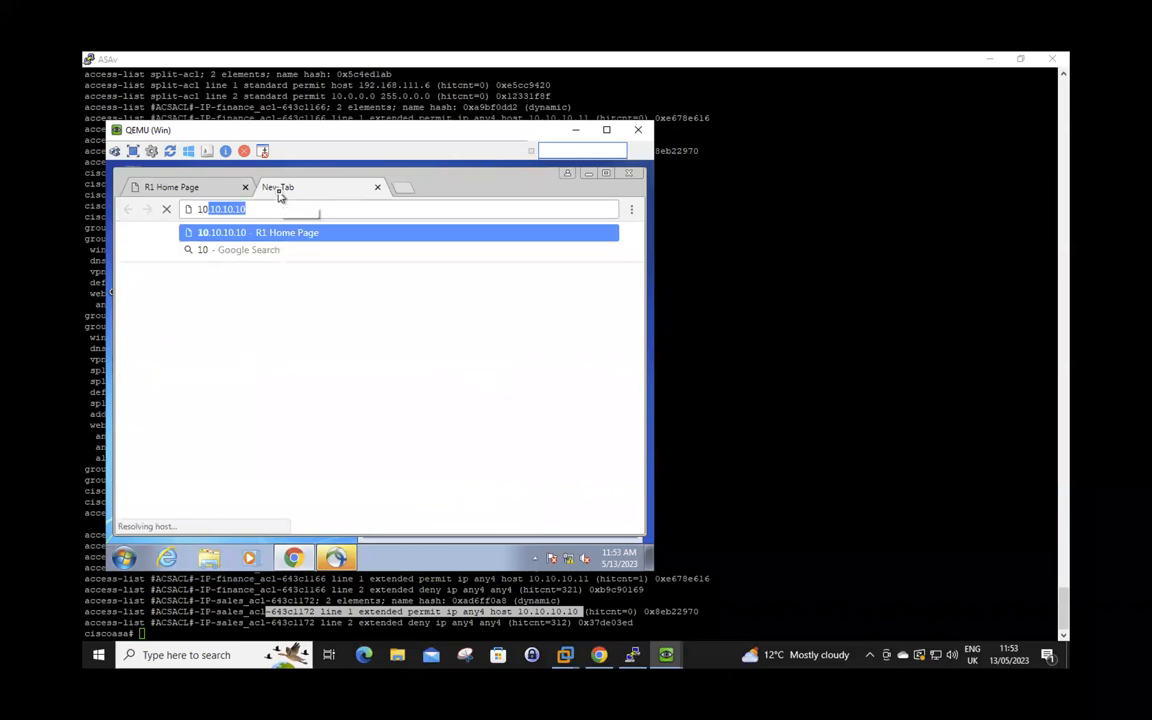
type(".11")
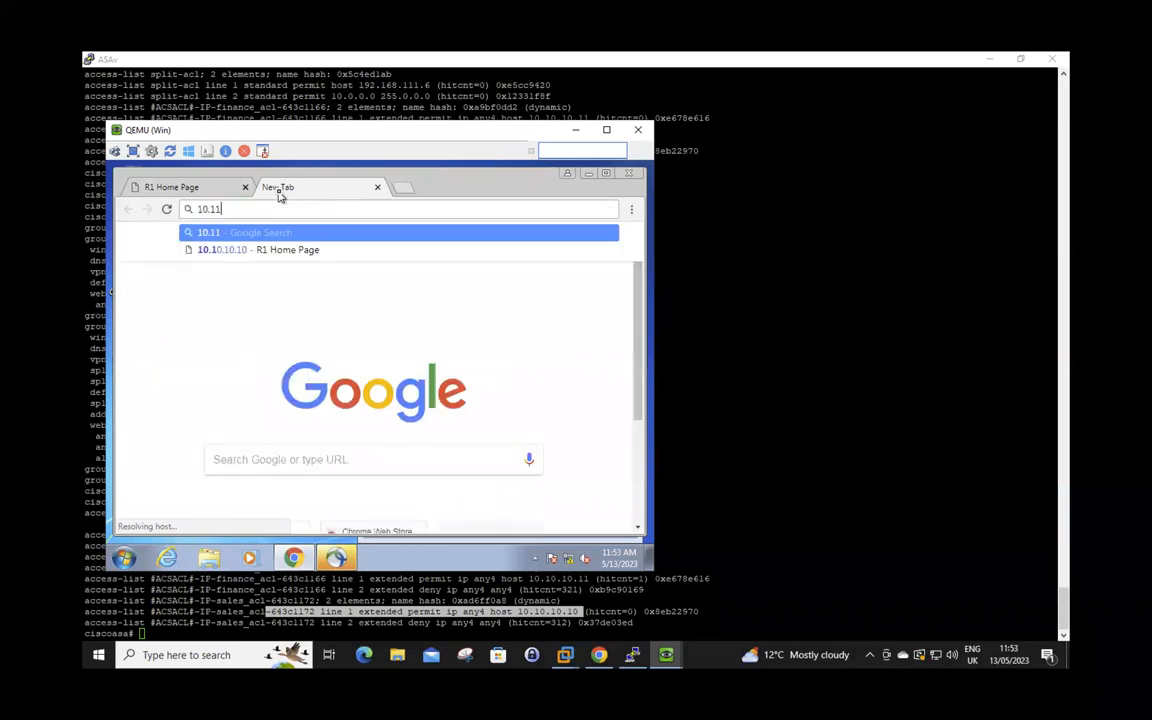
key("BackSpace")
key("BackSpace")
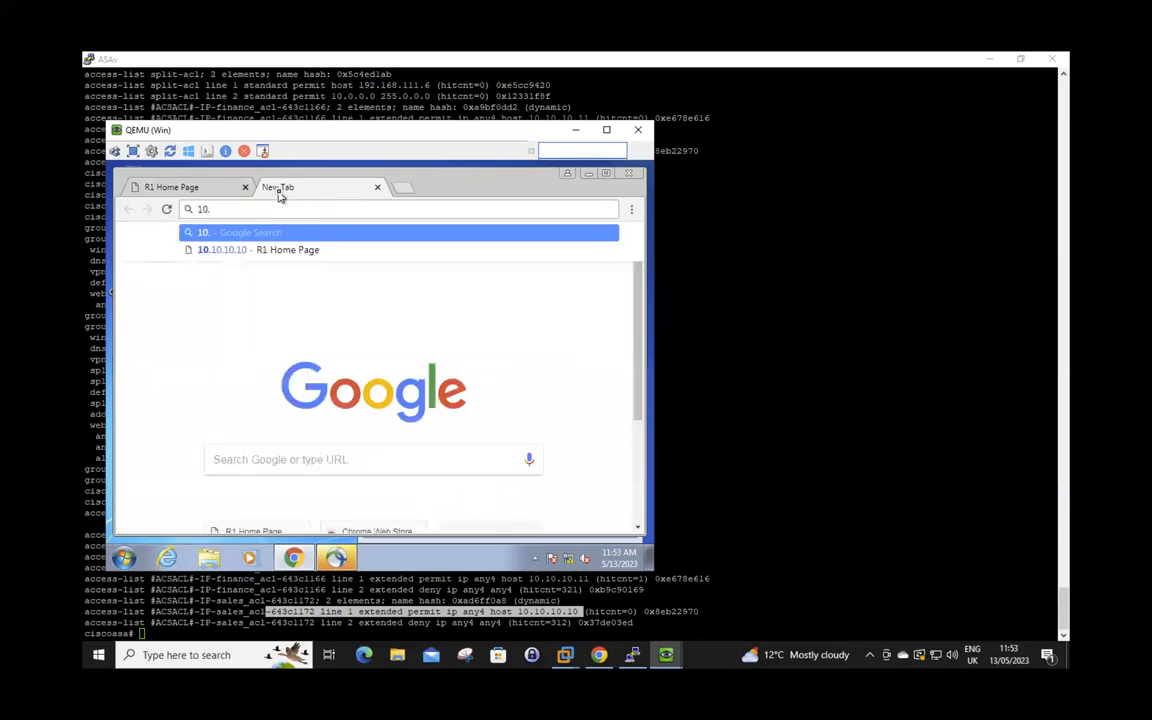
key("Down")
key("BackSpace")
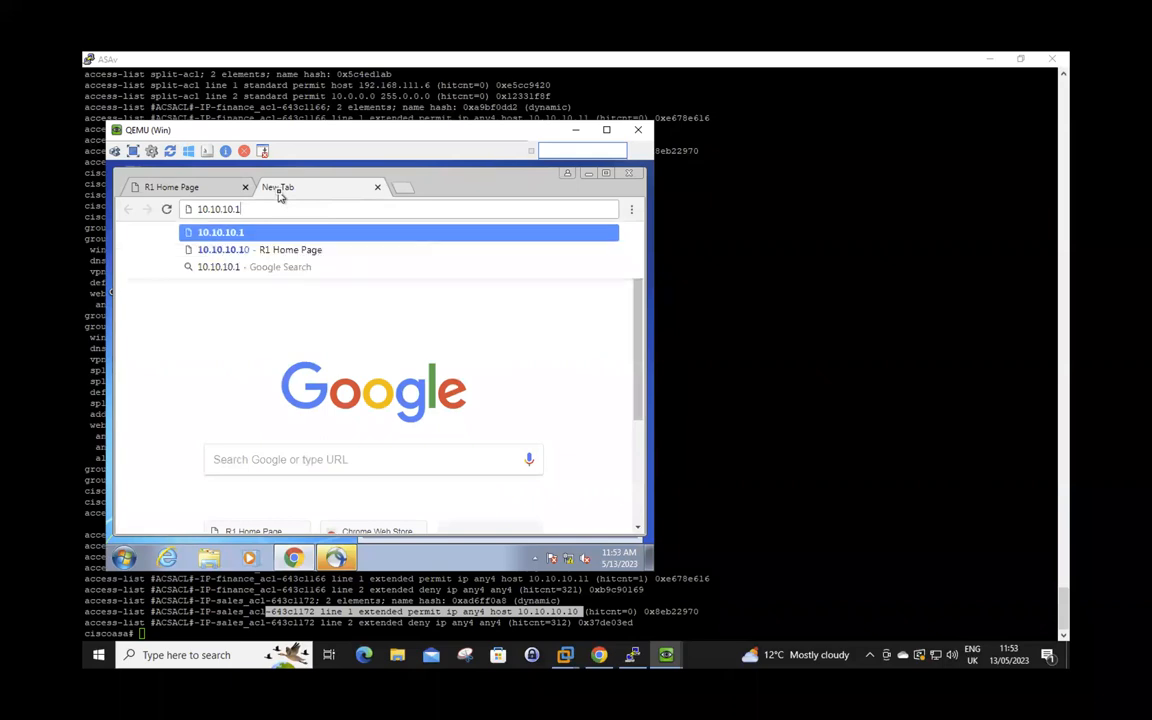
type("1")
key("Return")
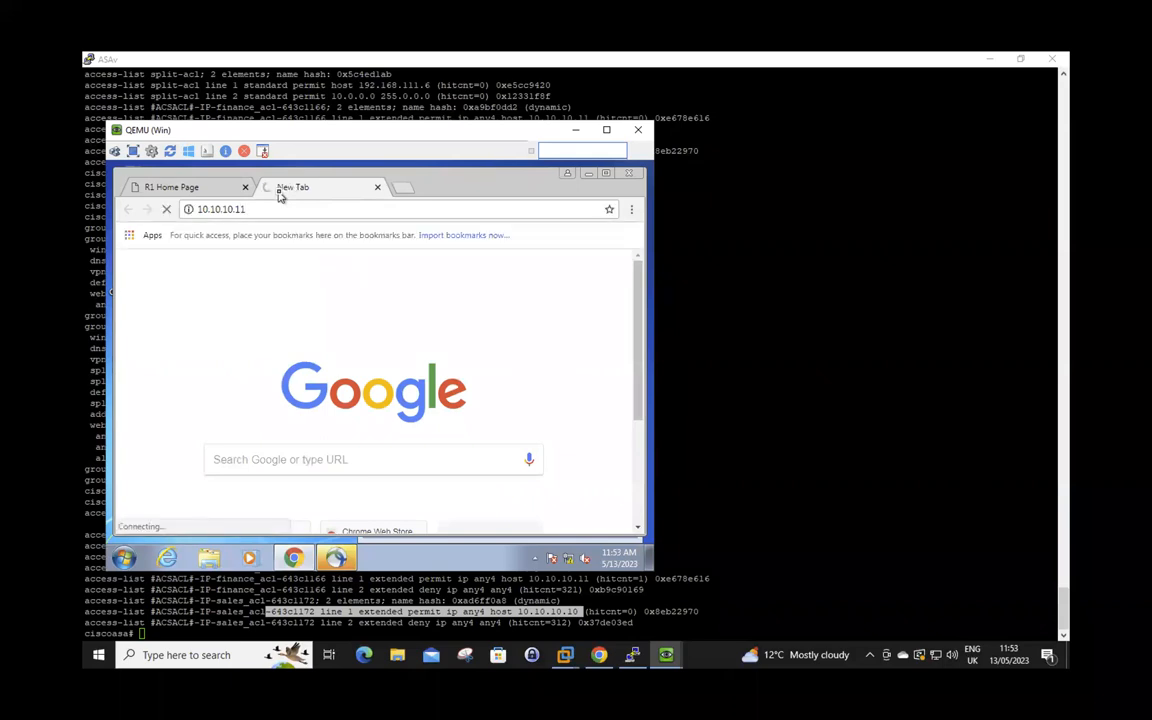
Step: Return to the ASAv console, rerun sh access-list and check the hit count of the sales_acl permit entry for 10.10.10.10
left_click(739, 388)
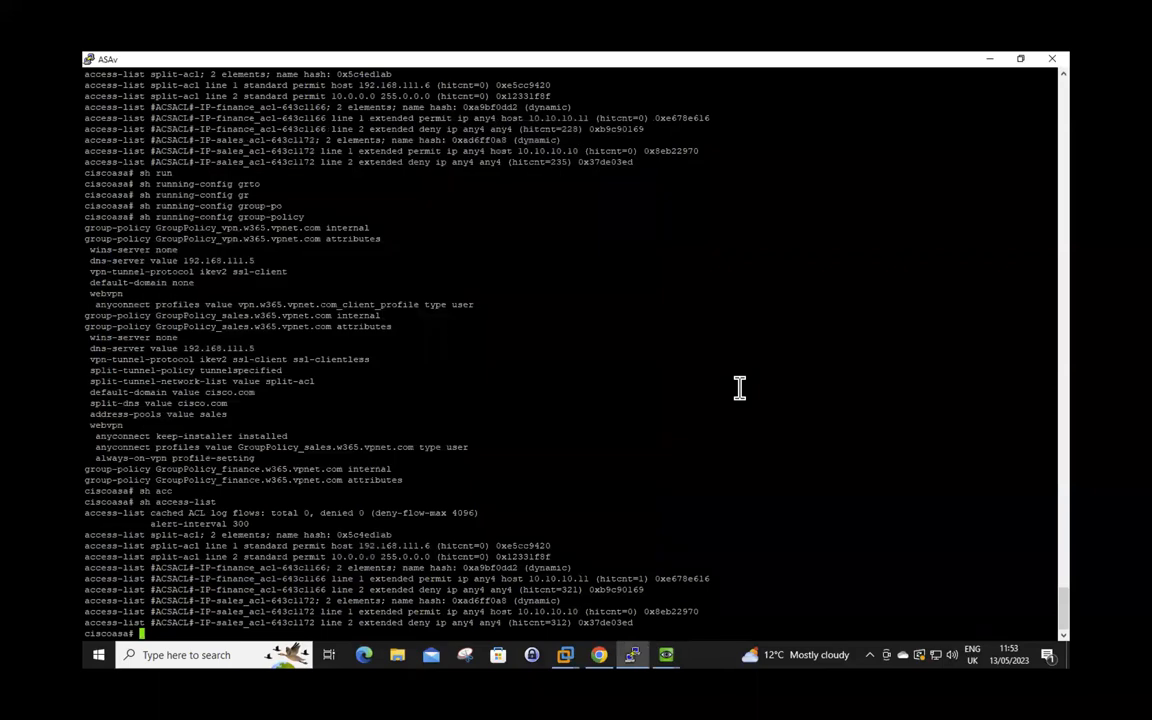
key("Up")
key("Return")
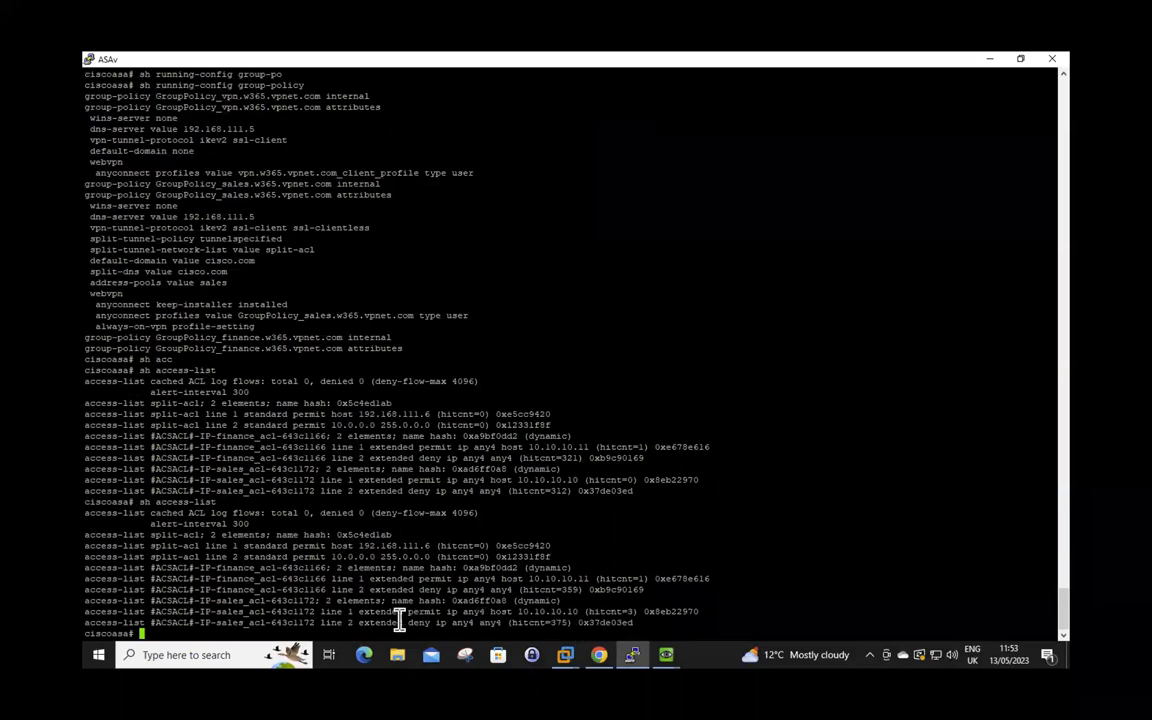
left_click_drag(434, 614, 699, 612)
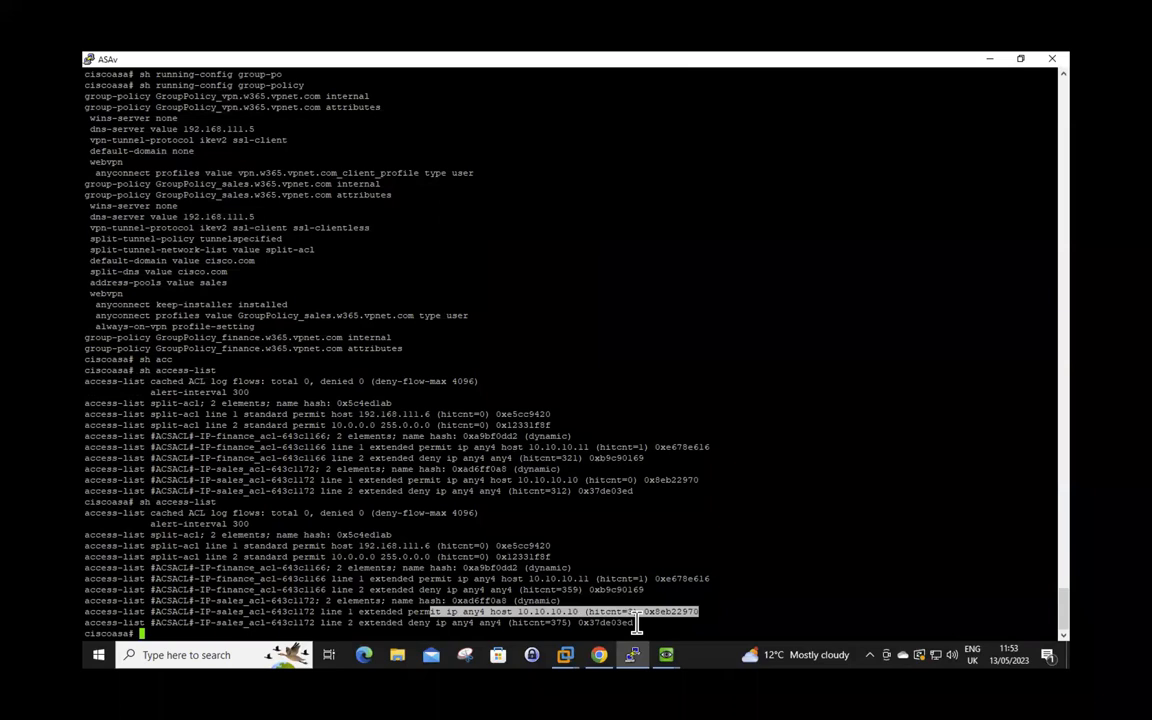
Step: Check the finance client's browser result for 10.10.10.10, and switch back to the sales client's virtual machine
mouse_move(672, 658)
left_click(718, 604)
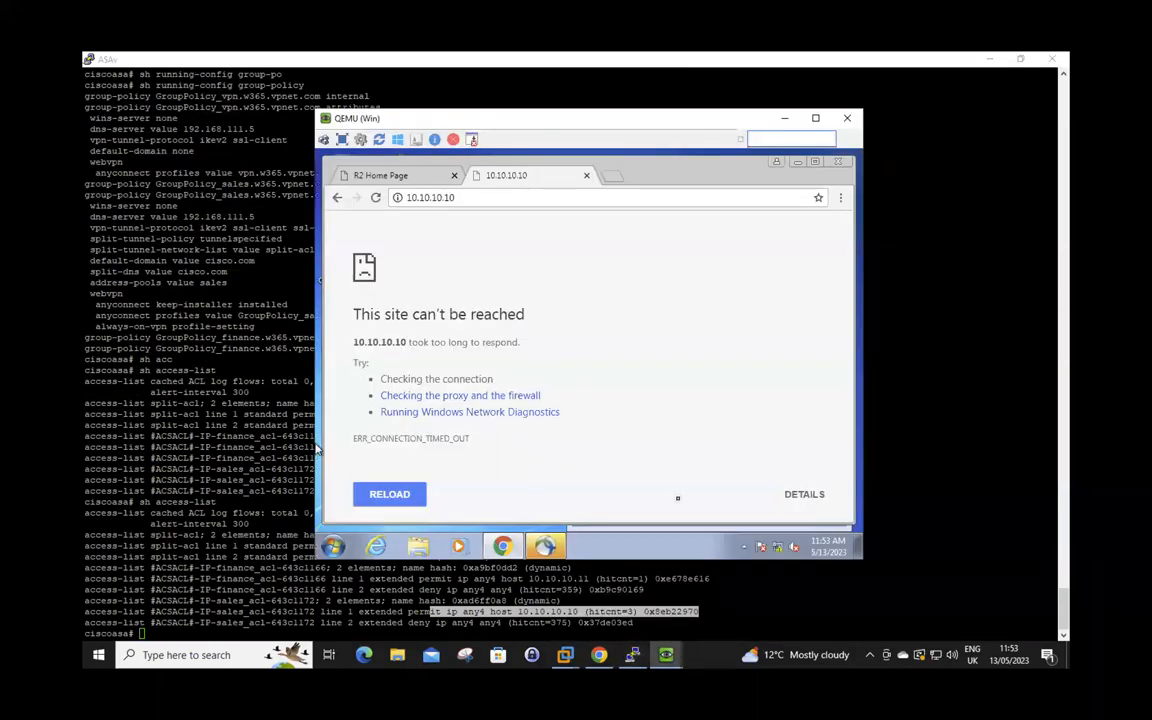
left_click(659, 650)
left_click(610, 600)
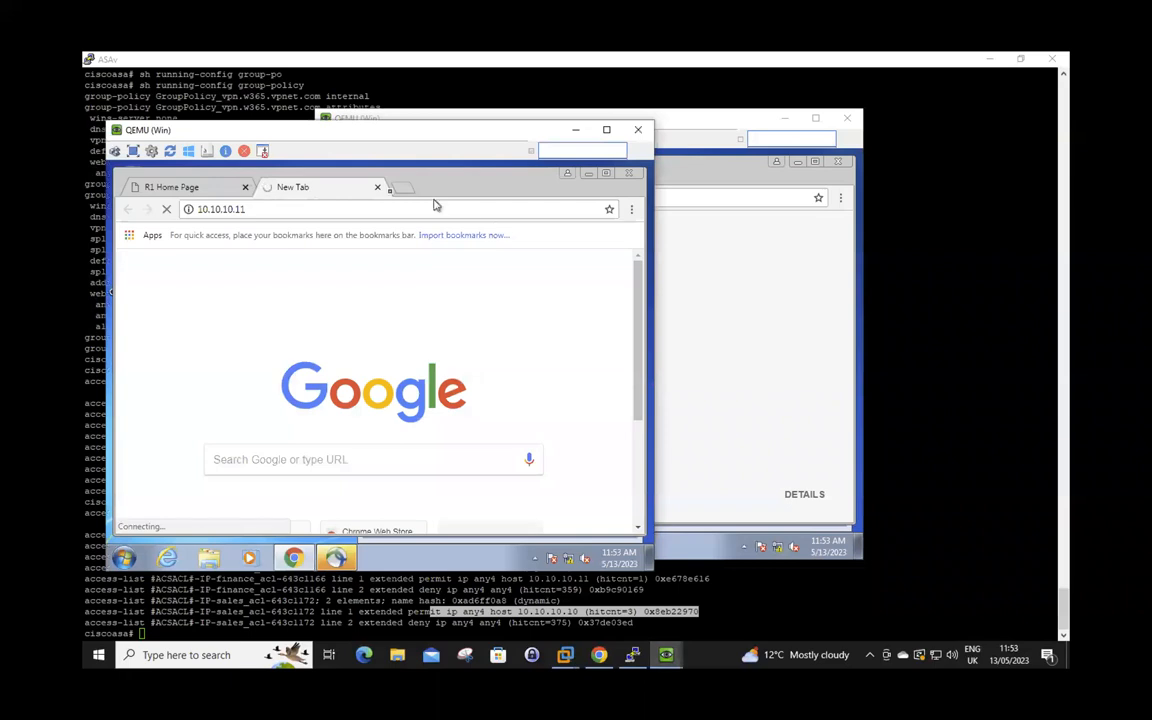
Step: Compare the sales client's 10.10.10.10 and 10.10.10.11 tabs, and close the 10.10.10.11 tab
left_click(284, 208)
left_click(202, 187)
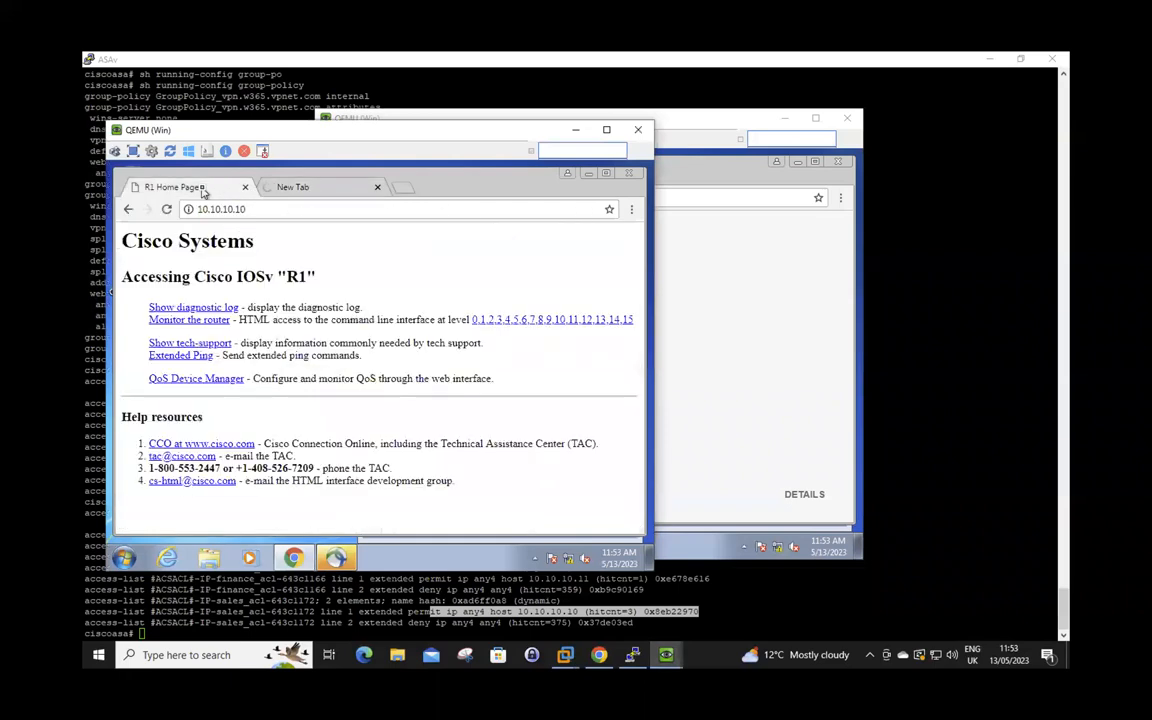
left_click(281, 209)
left_click(320, 187)
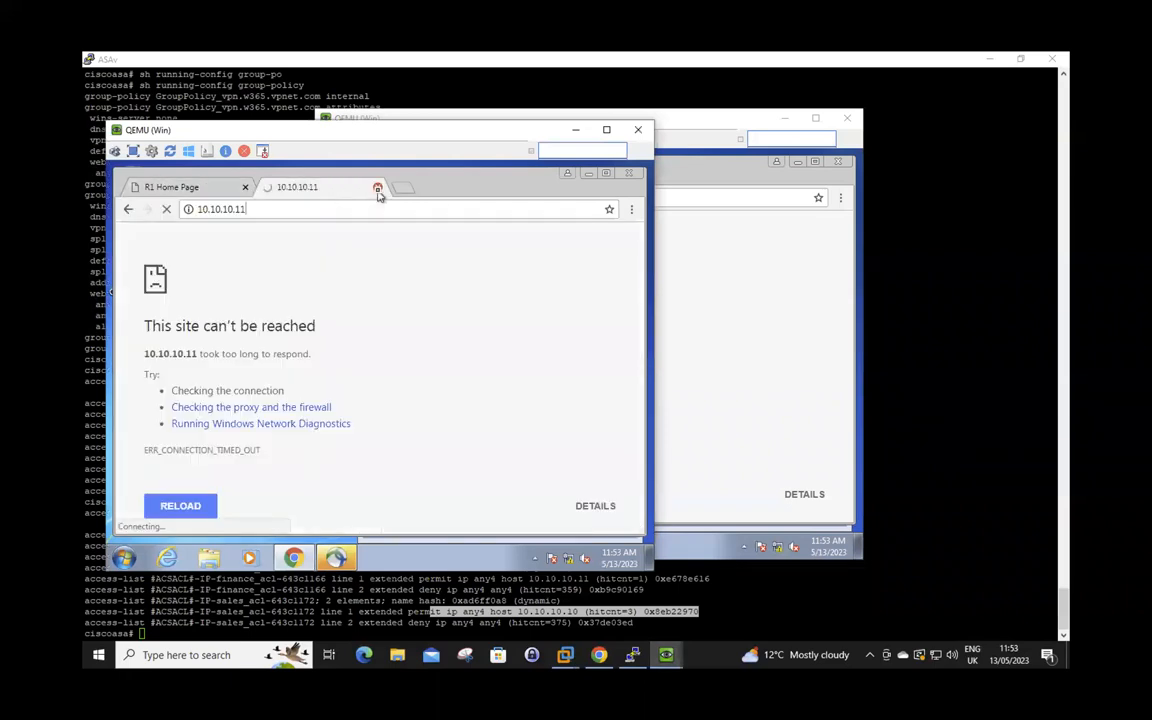
left_click(378, 189)
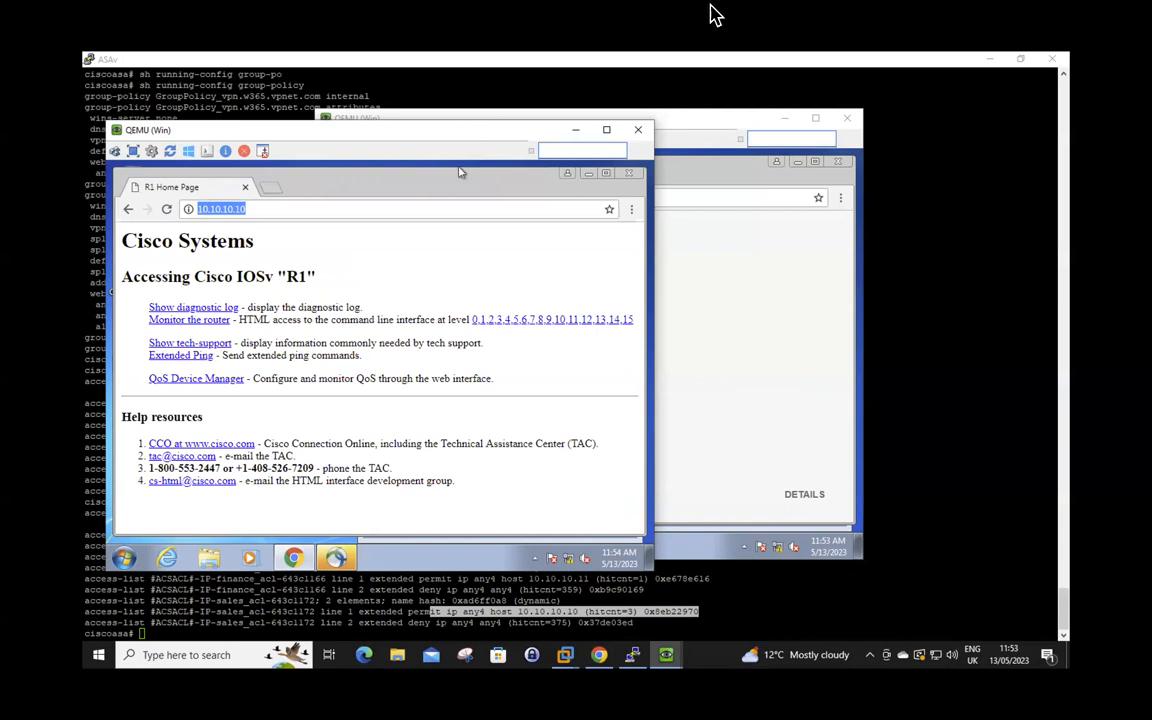
Step: Take the remote desktop session out of full screen and bring the PowerPoint window with the Lab Topology slide fully into view
mouse_move(303, 5)
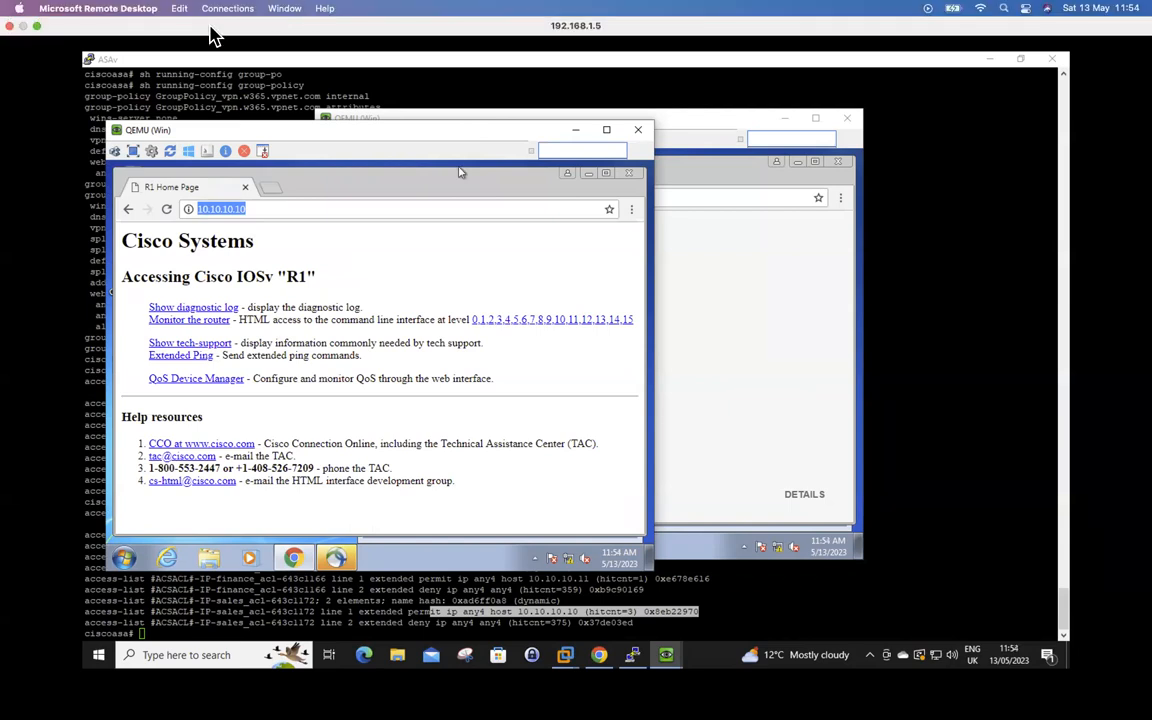
left_click(36, 25)
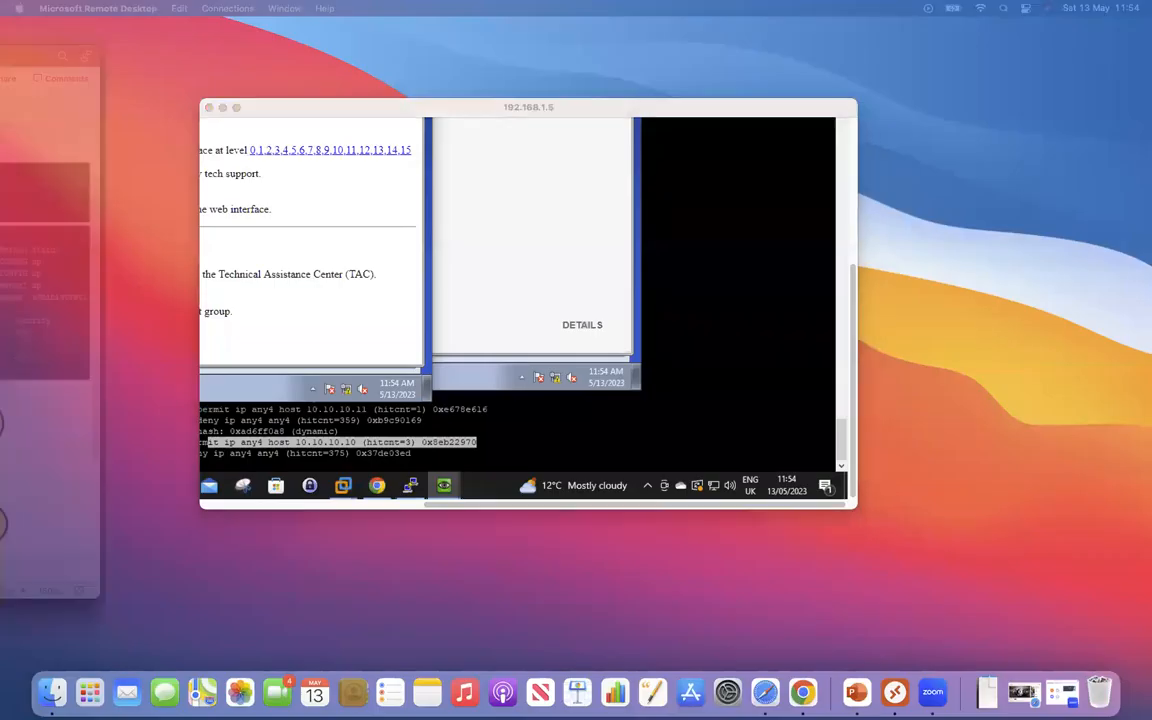
left_click_drag(2, 78, 610, 83)
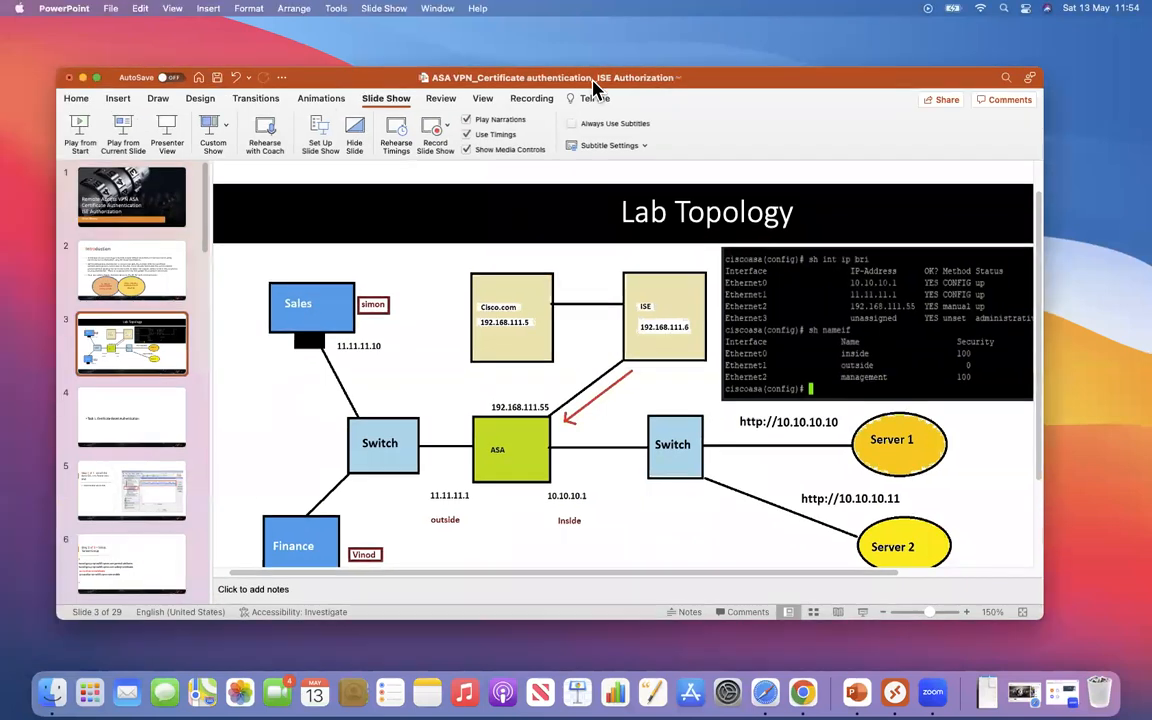